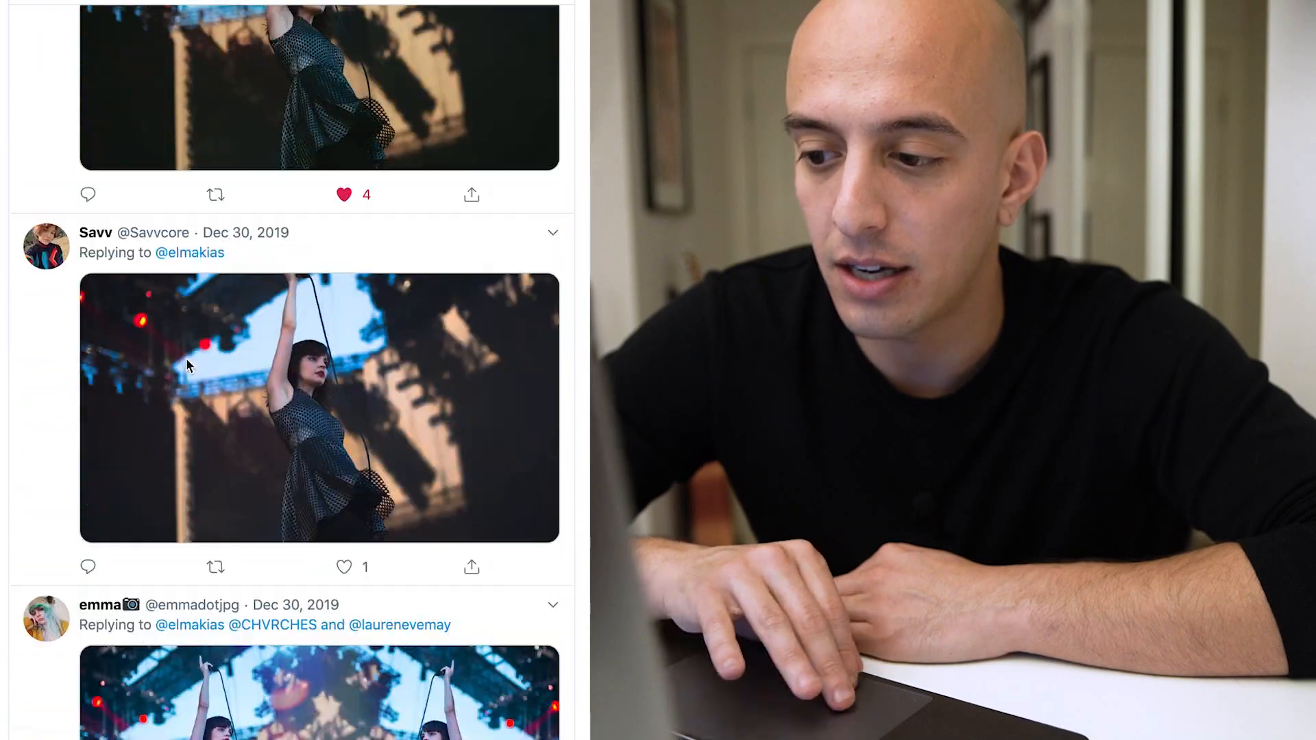
Browse the Twitter replies to the RAW editing challenge and examine the submitted edits of the concert photo
scroll(186, 359, "down", 20)
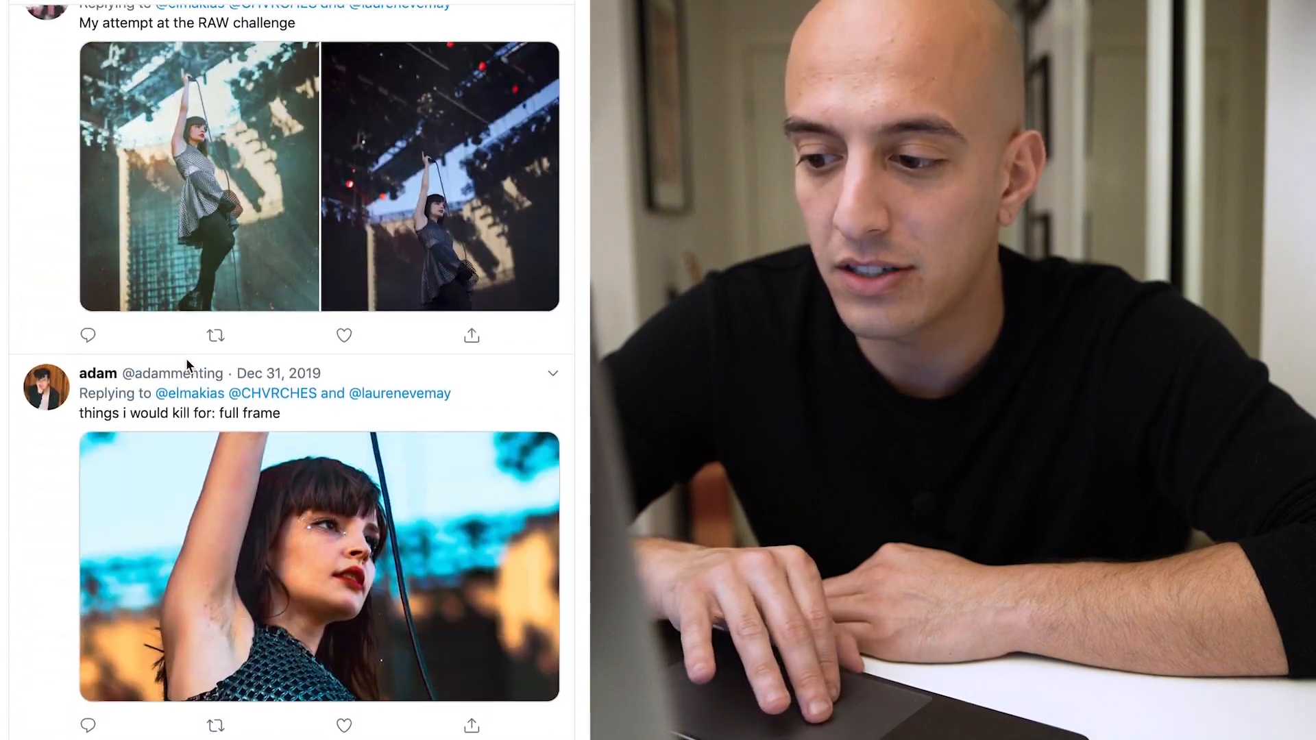
scroll(187, 365, "down", 20)
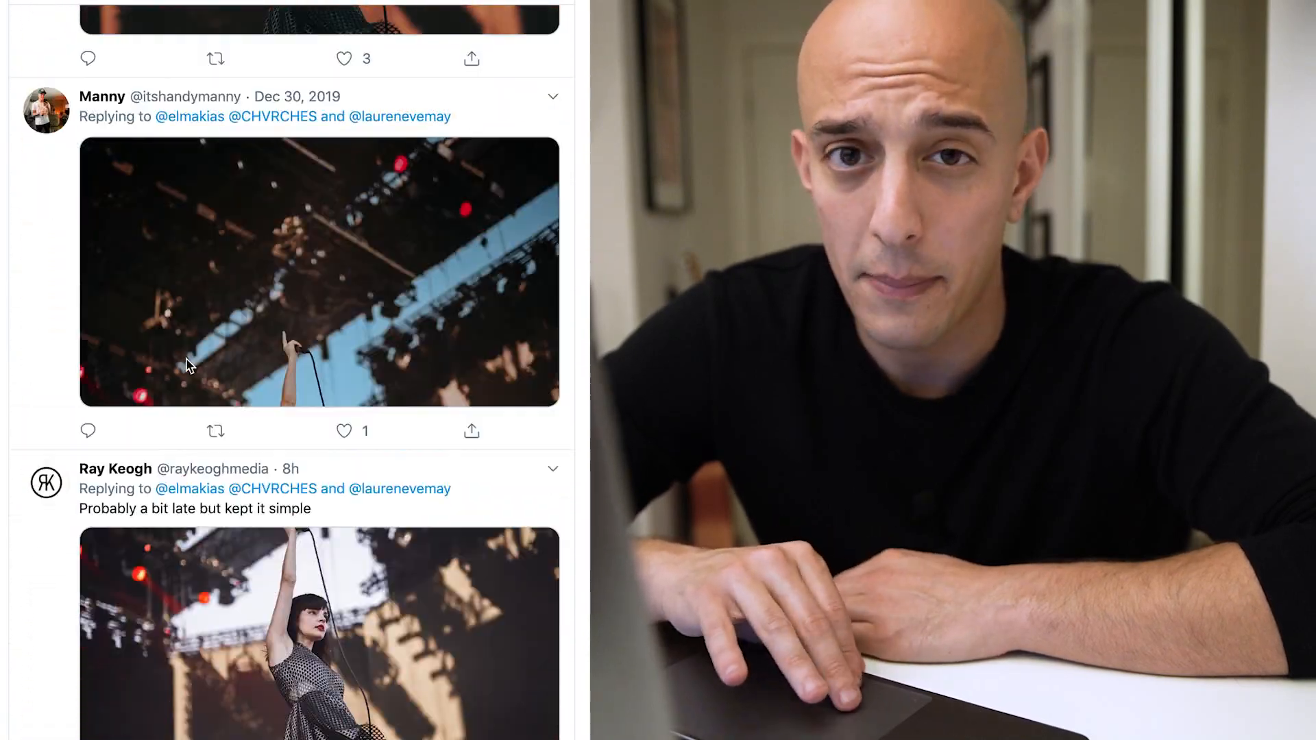
scroll(189, 364, "down", 20)
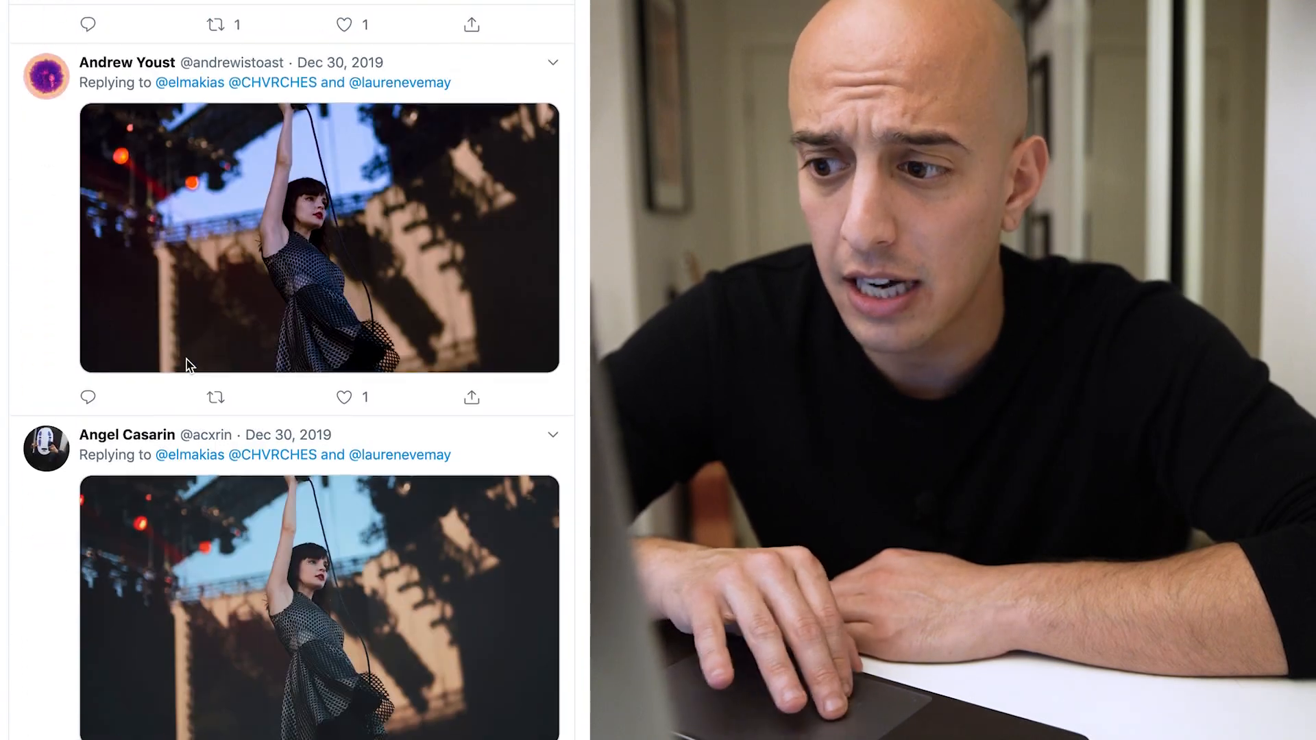
scroll(189, 364, "down", 20)
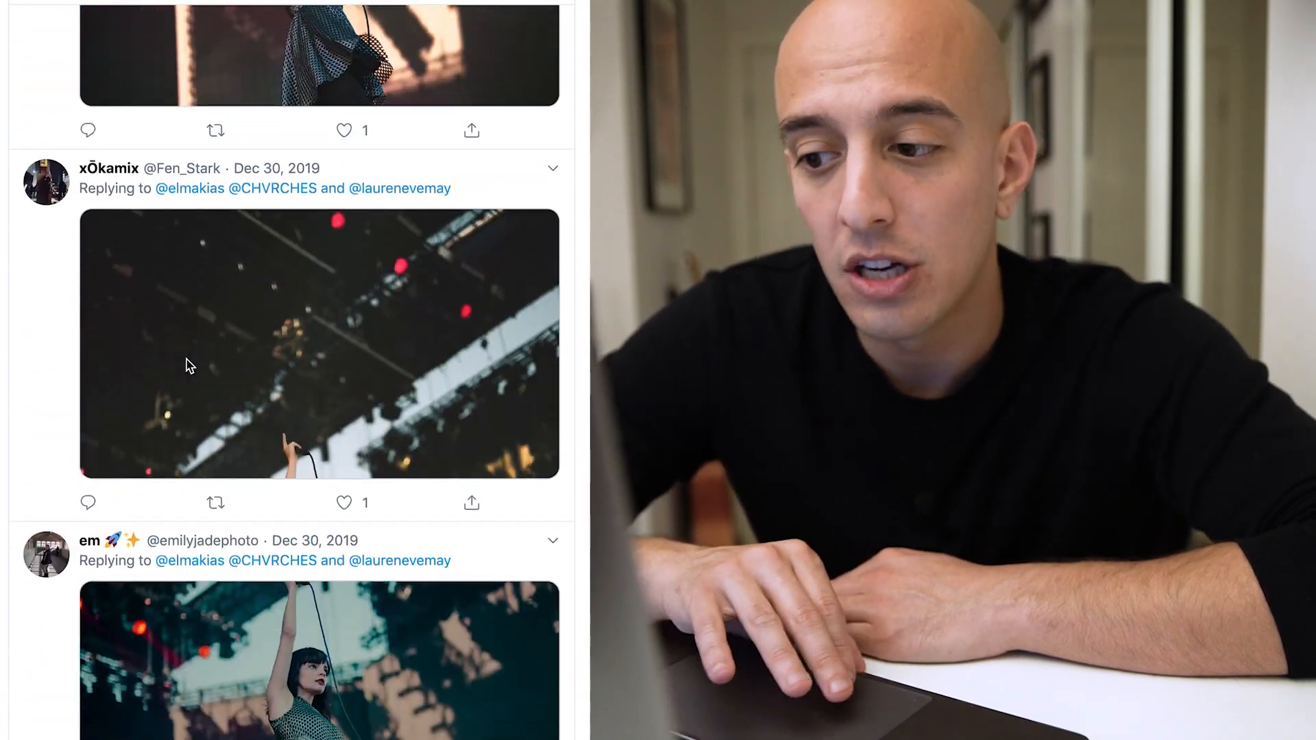
scroll(188, 364, "down", 20)
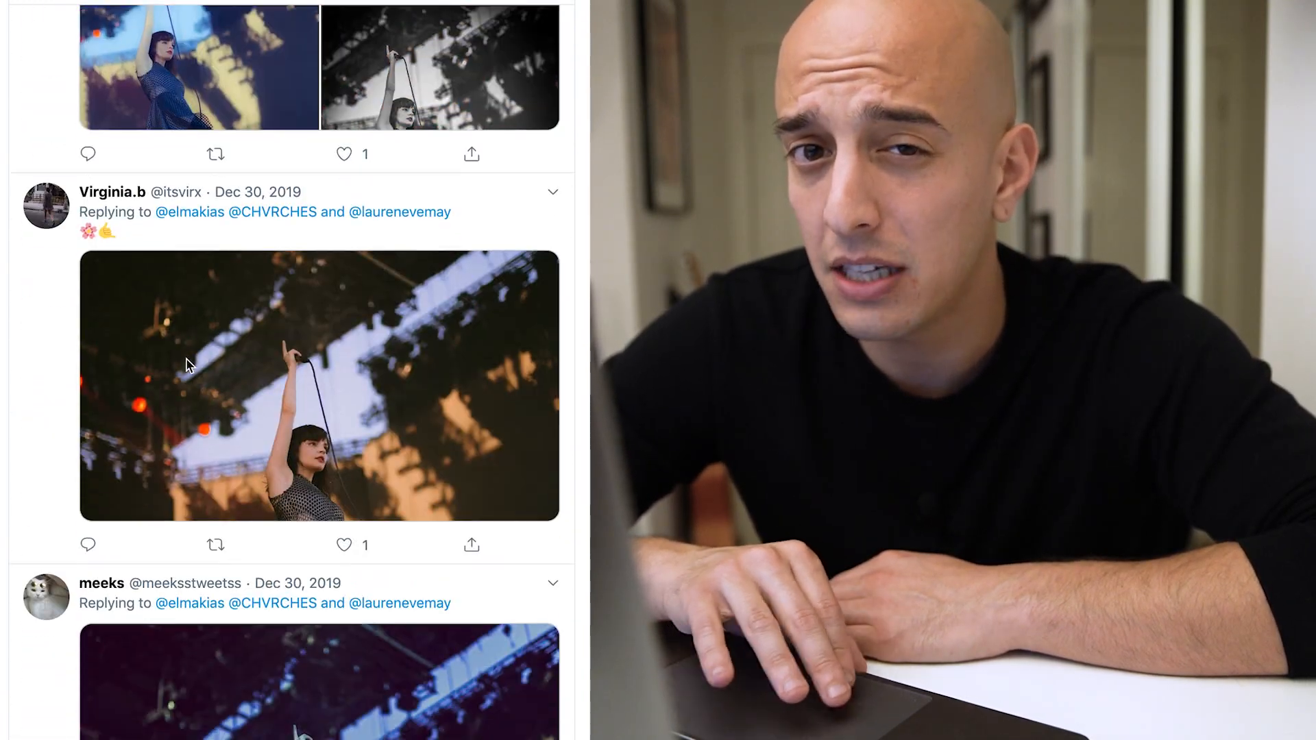
scroll(188, 364, "down", 20)
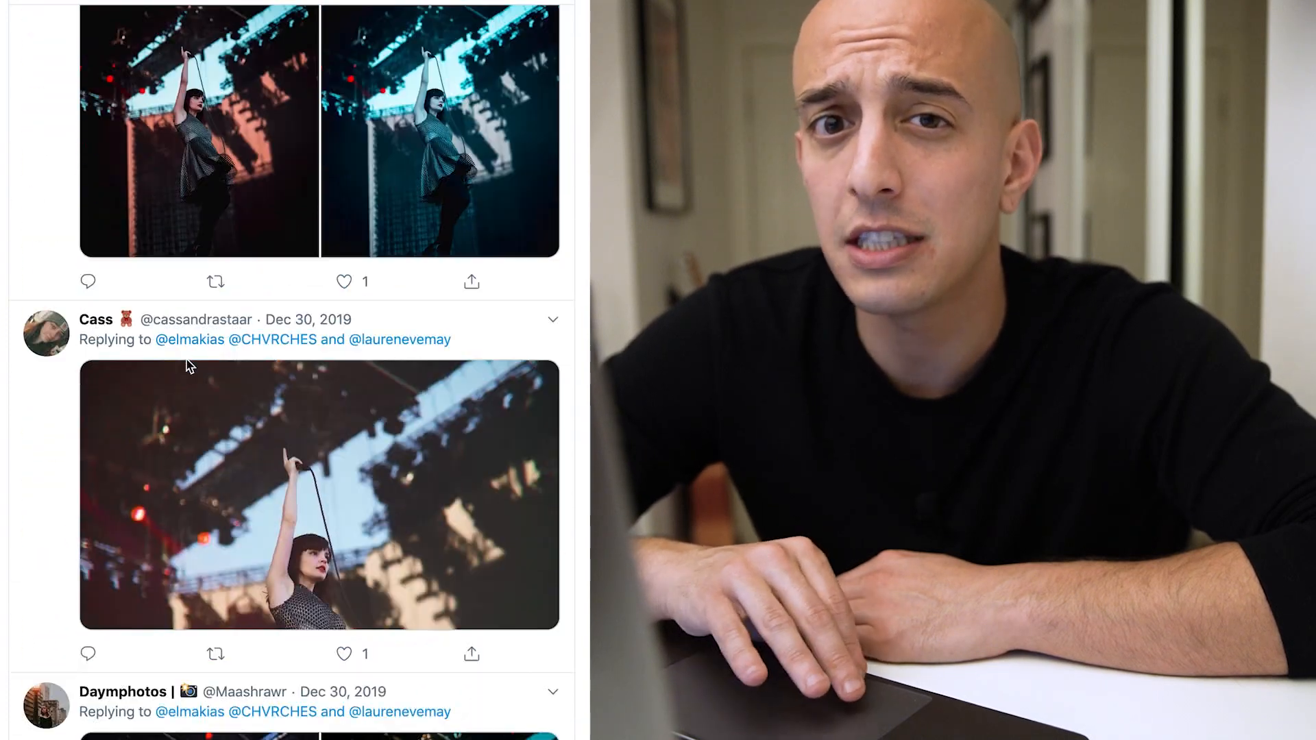
scroll(187, 359, "down", 4)
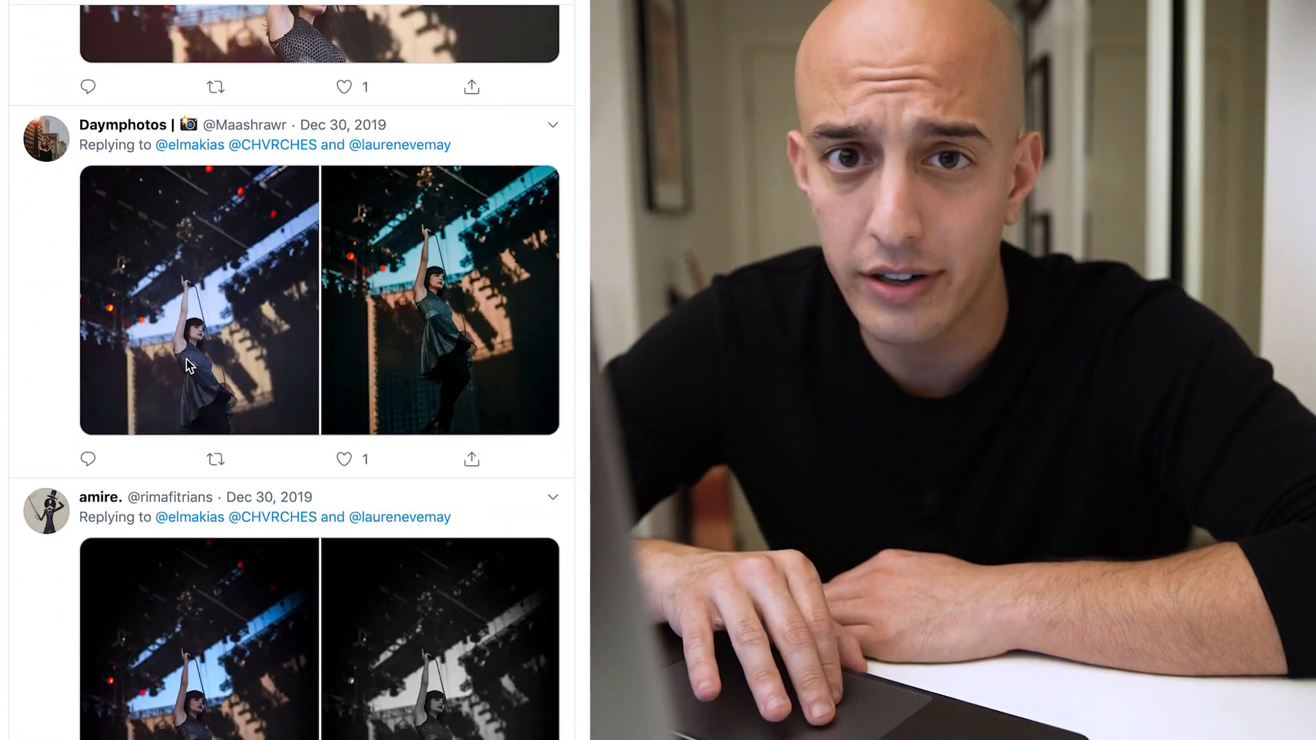
scroll(187, 359, "down", 5)
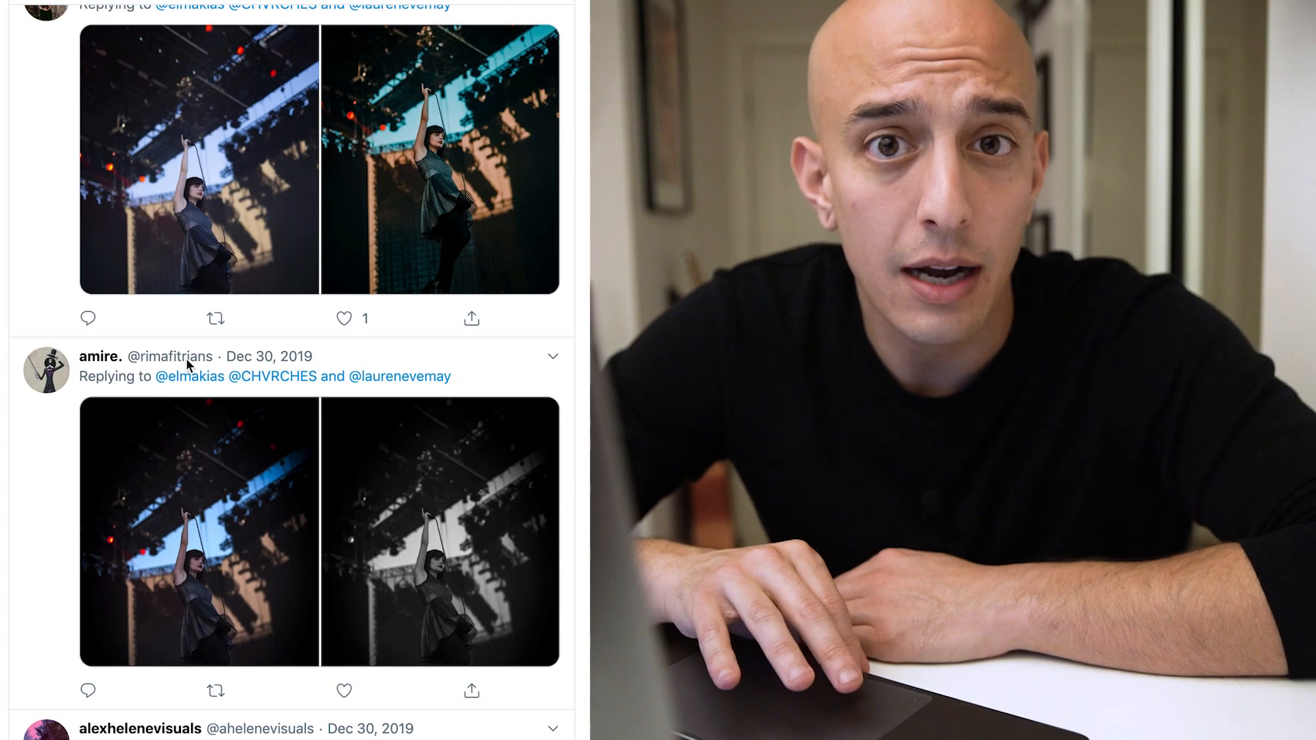
scroll(188, 360, "down", 20)
scroll(187, 358, "down", 20)
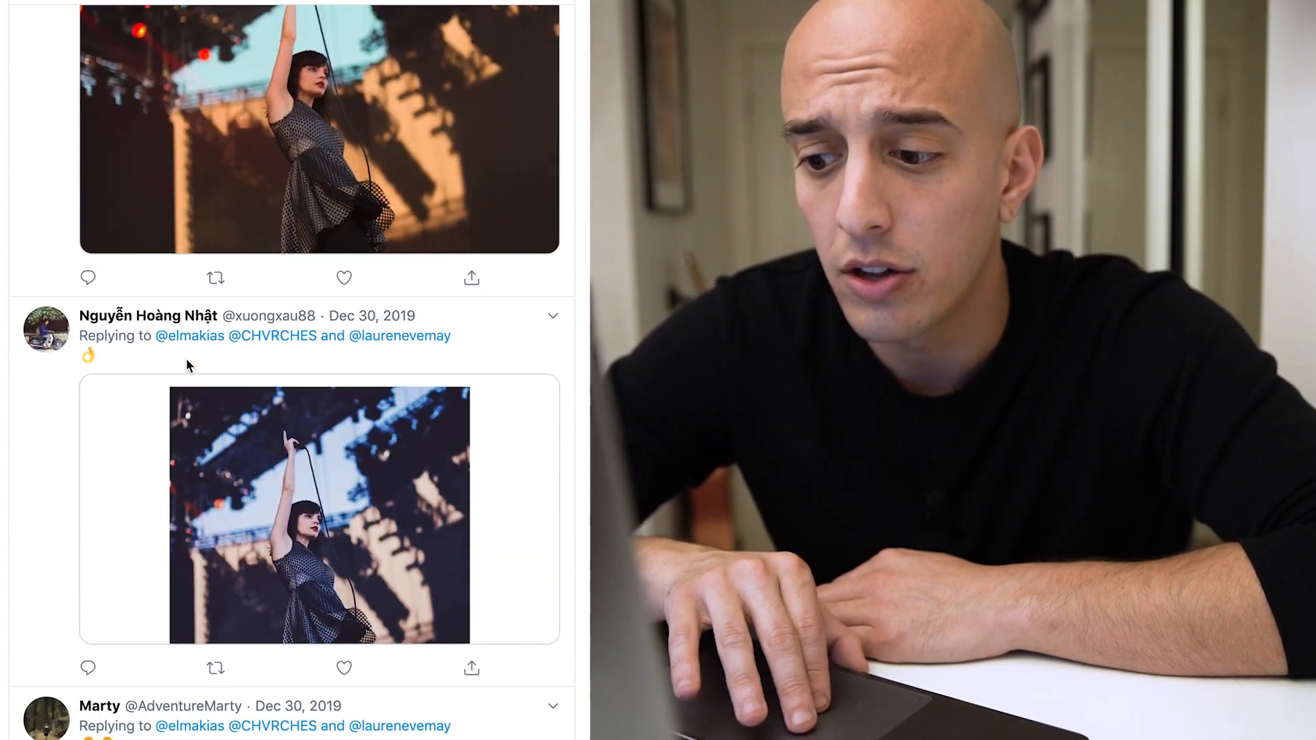
scroll(187, 361, "down", 20)
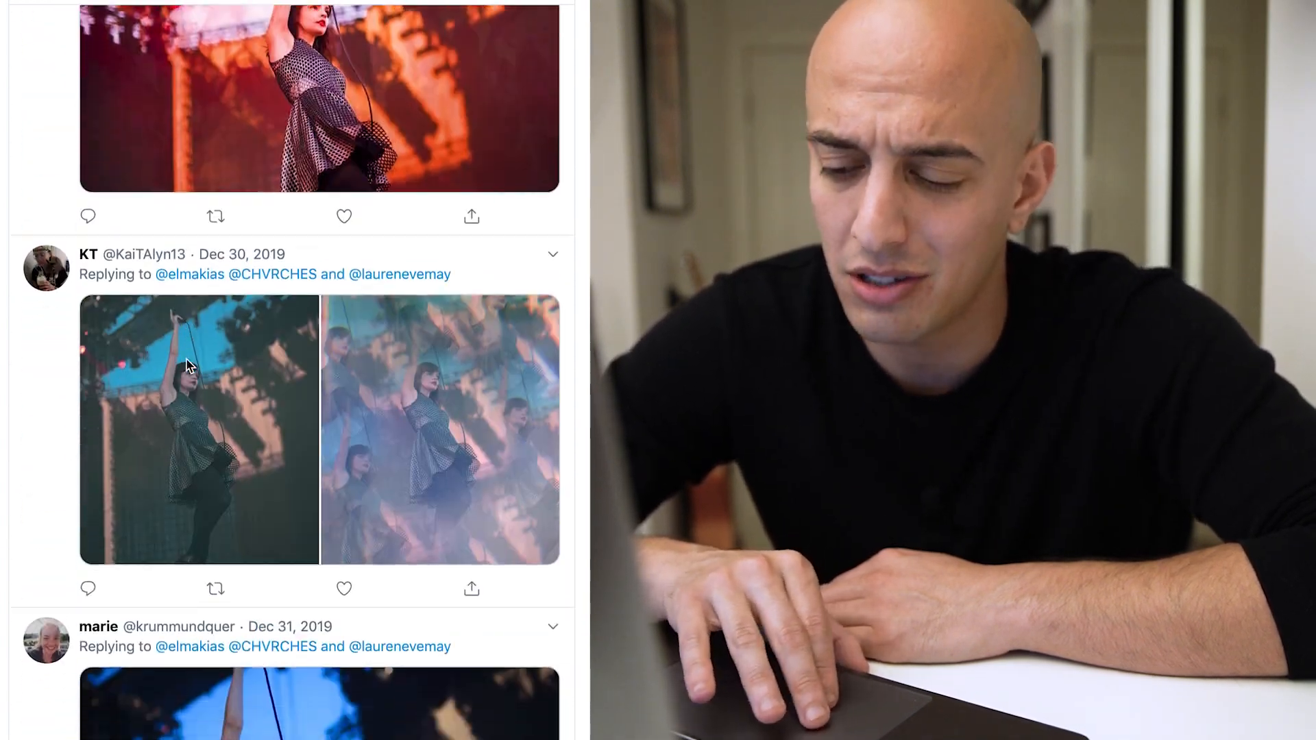
scroll(186, 365, "down", 20)
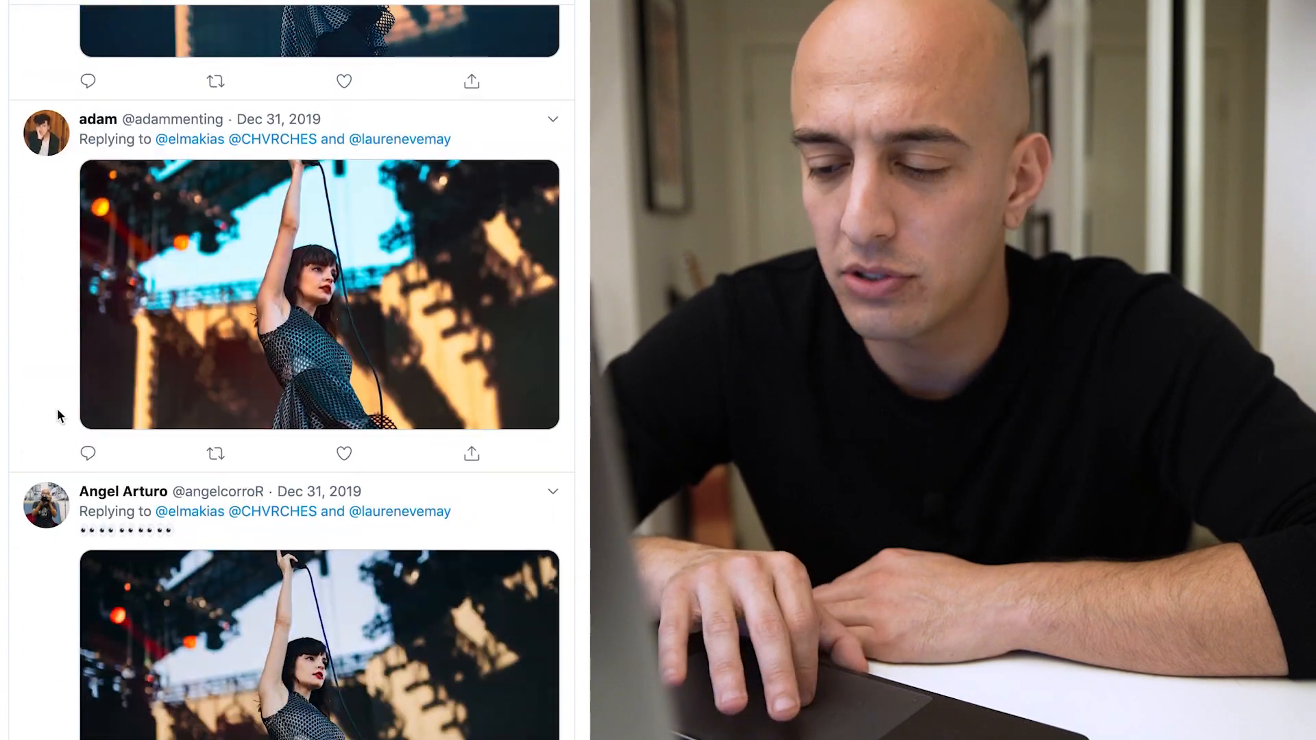
scroll(38, 420, "down", 20)
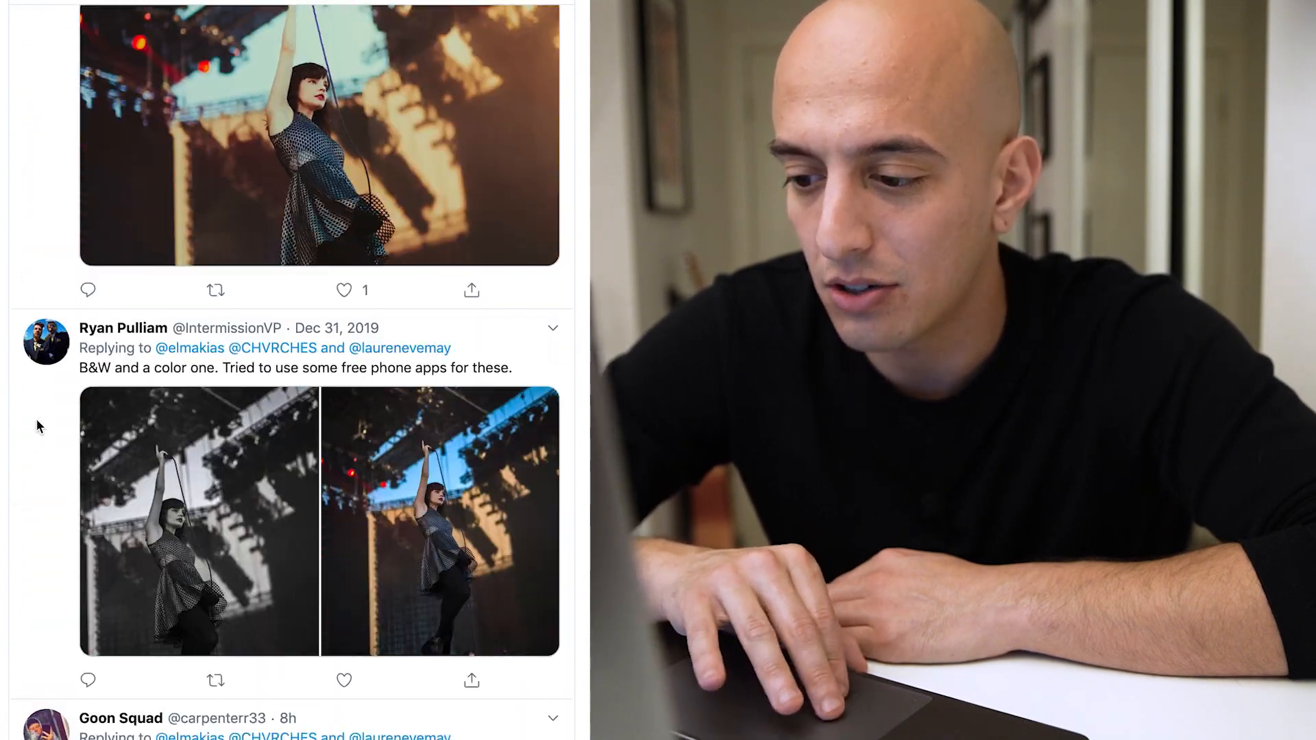
scroll(38, 426, "down", 20)
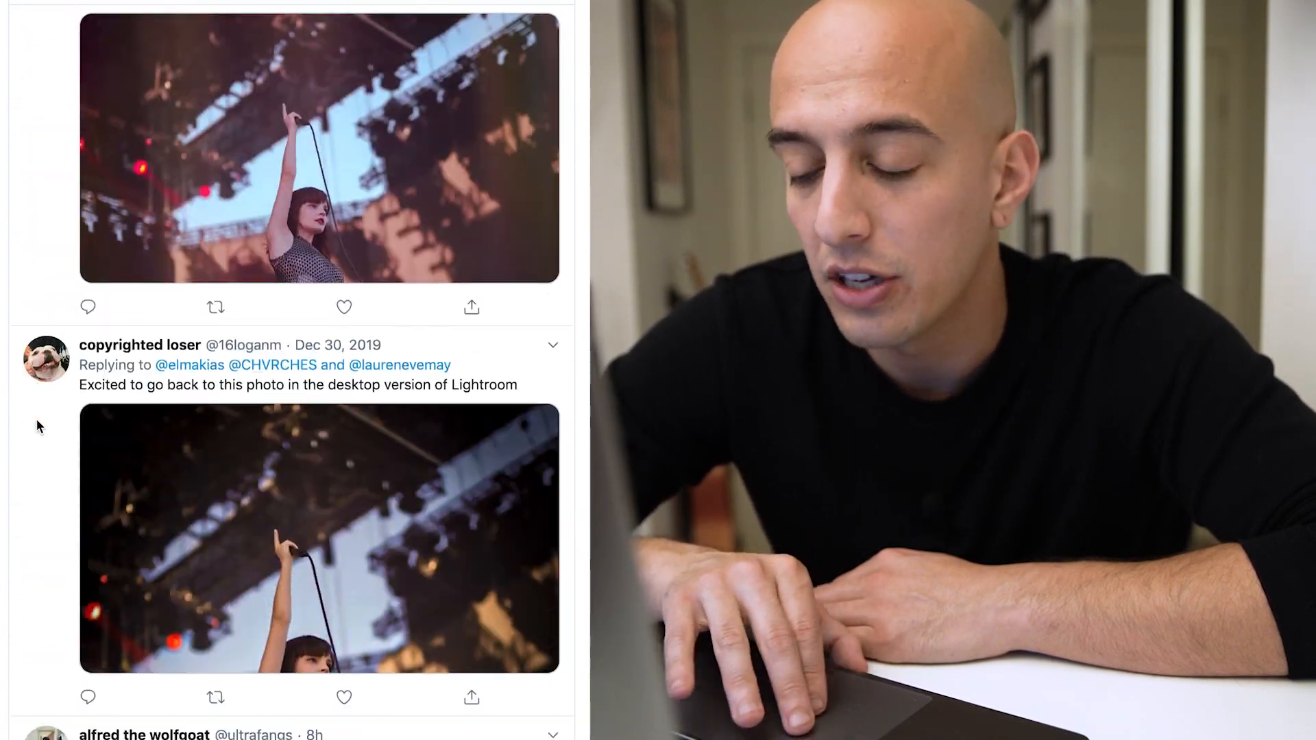
scroll(38, 427, "down", 20)
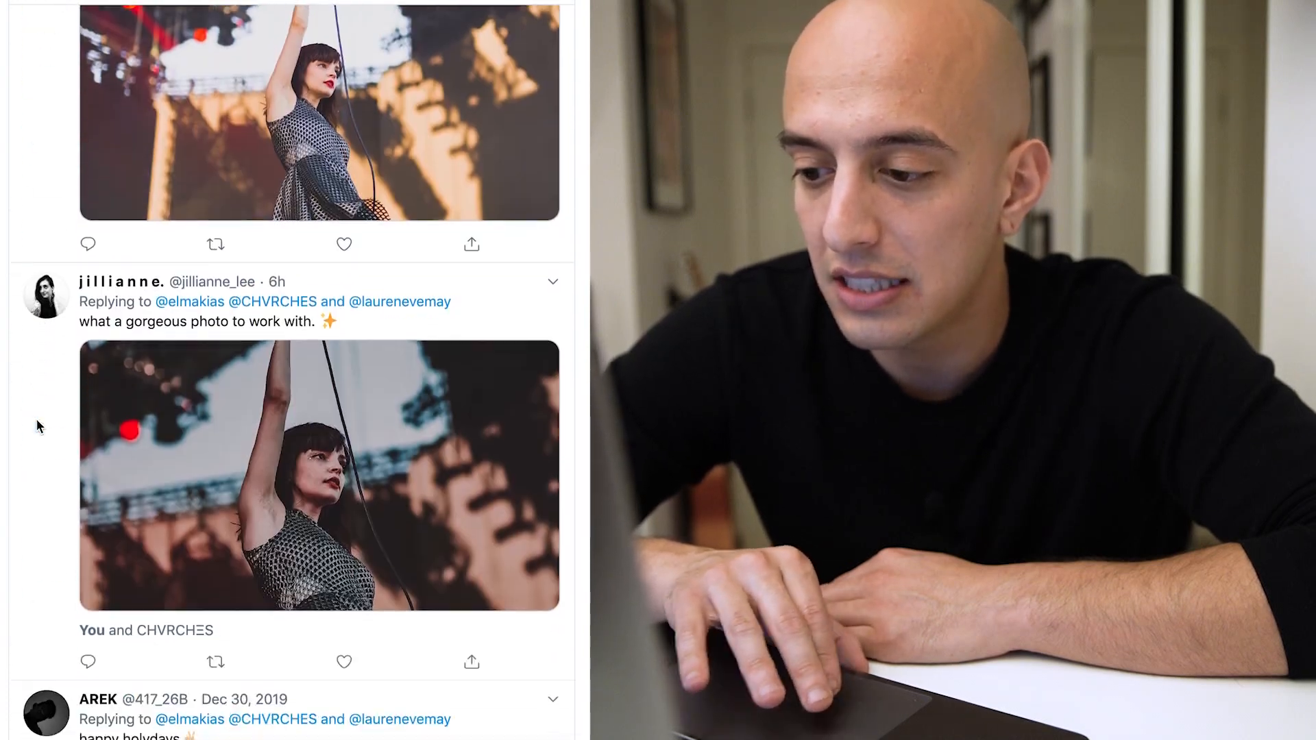
scroll(37, 427, "down", 20)
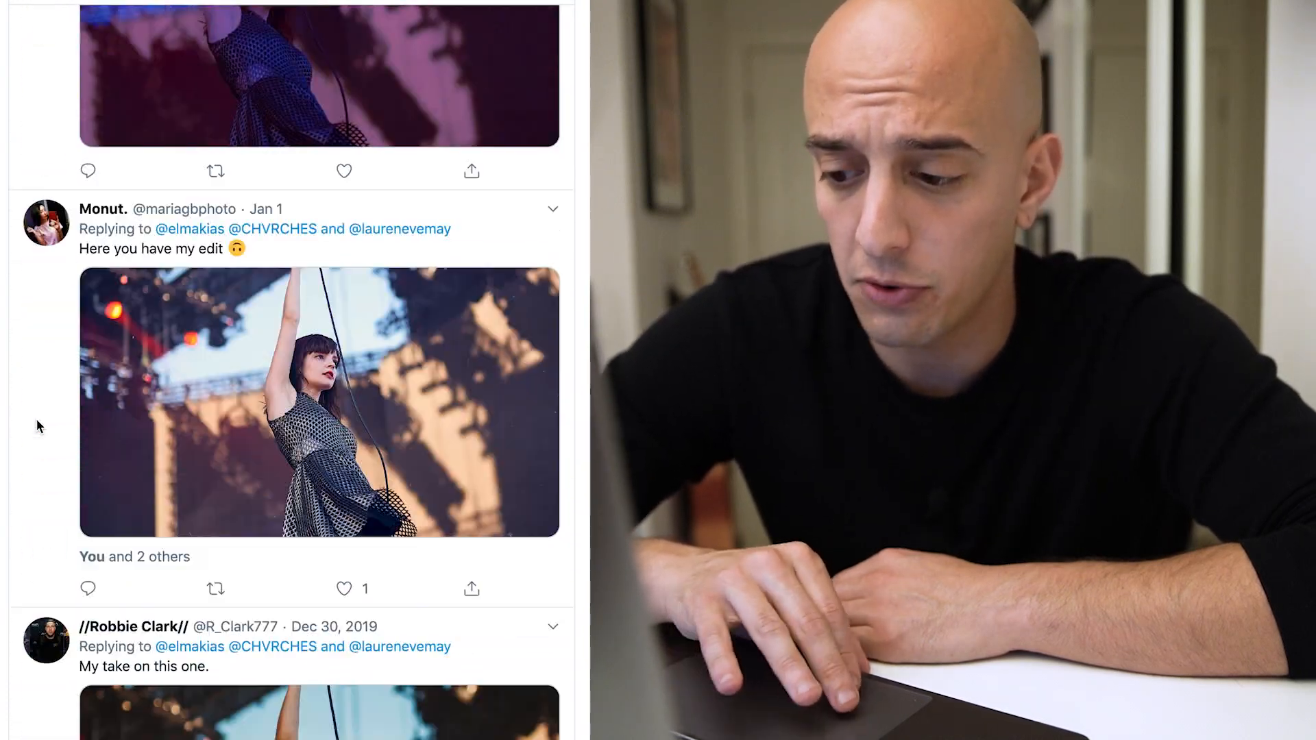
scroll(38, 427, "down", 20)
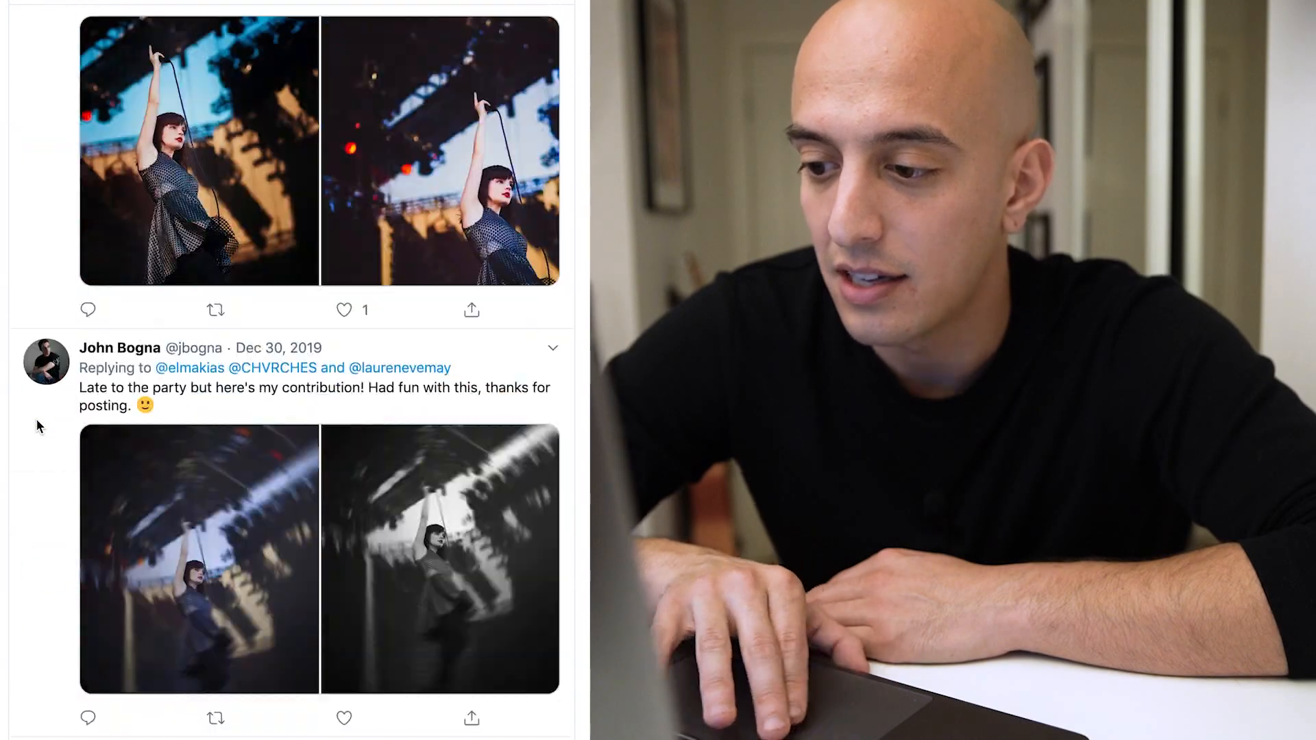
scroll(38, 426, "down", 20)
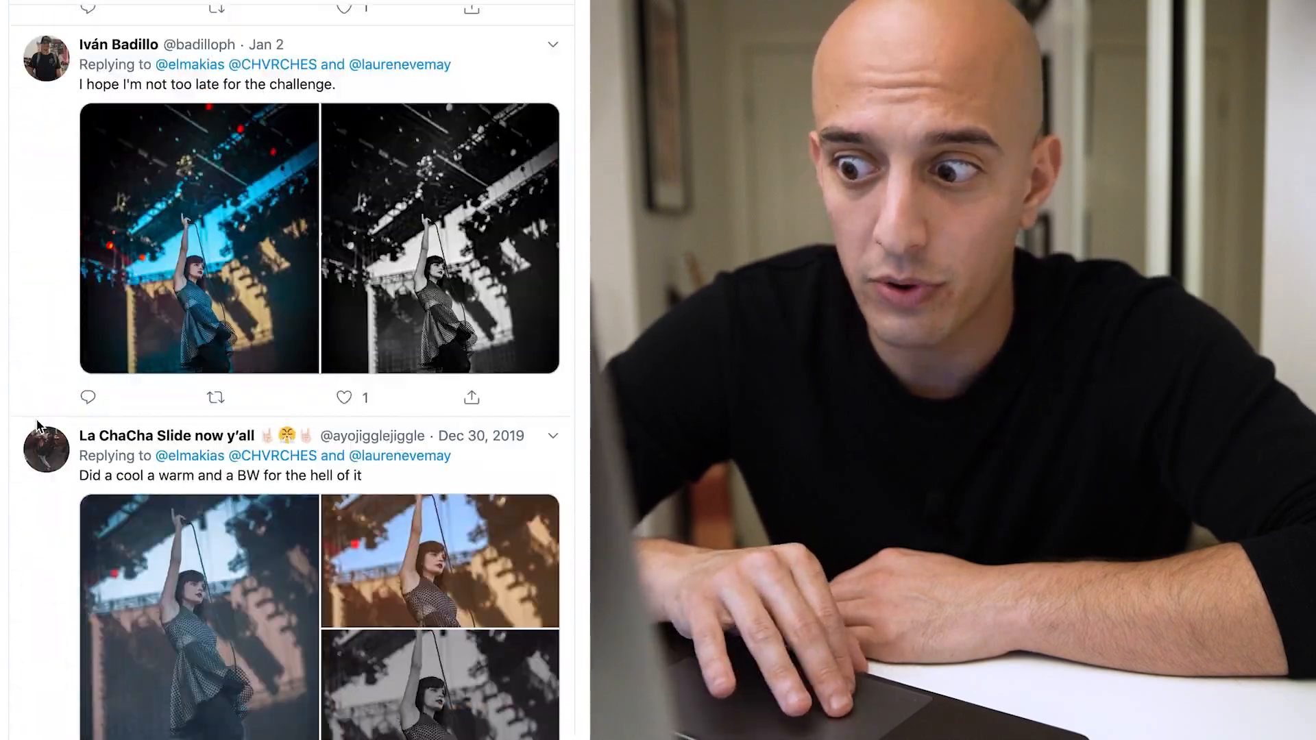
scroll(37, 425, "down", 20)
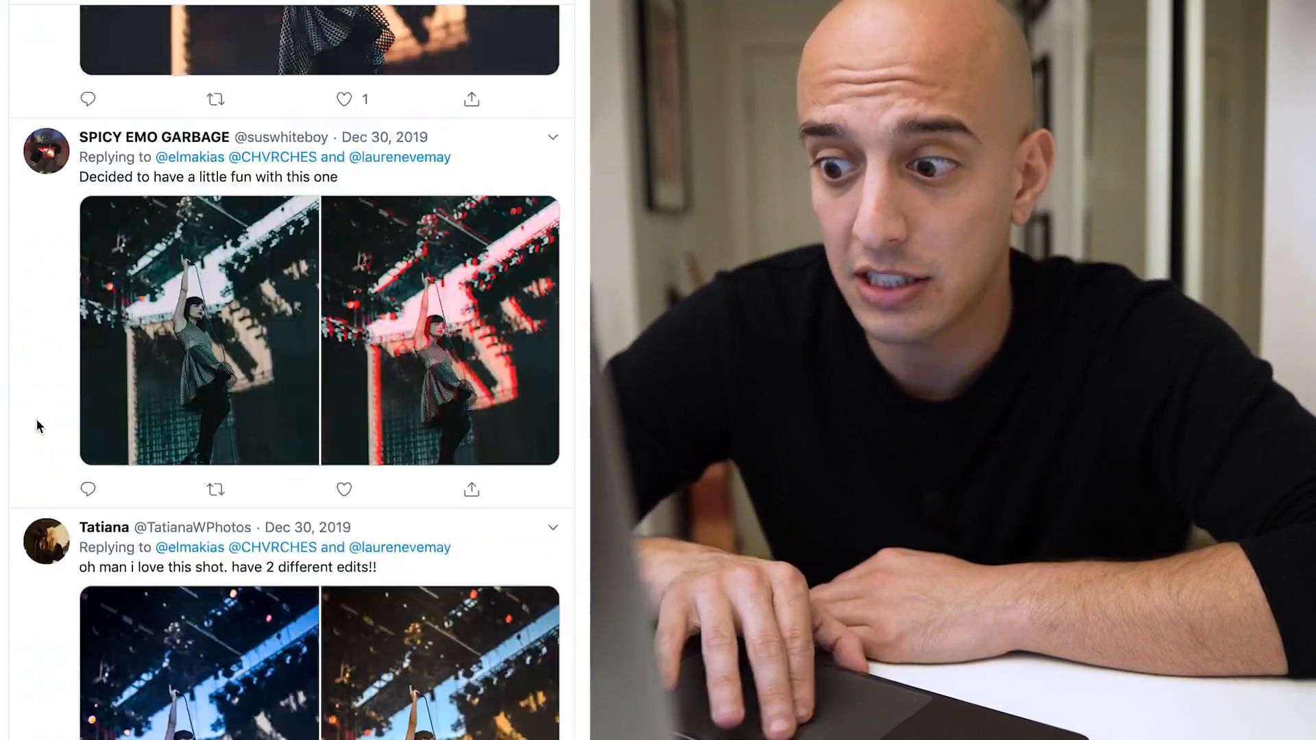
scroll(38, 426, "down", 20)
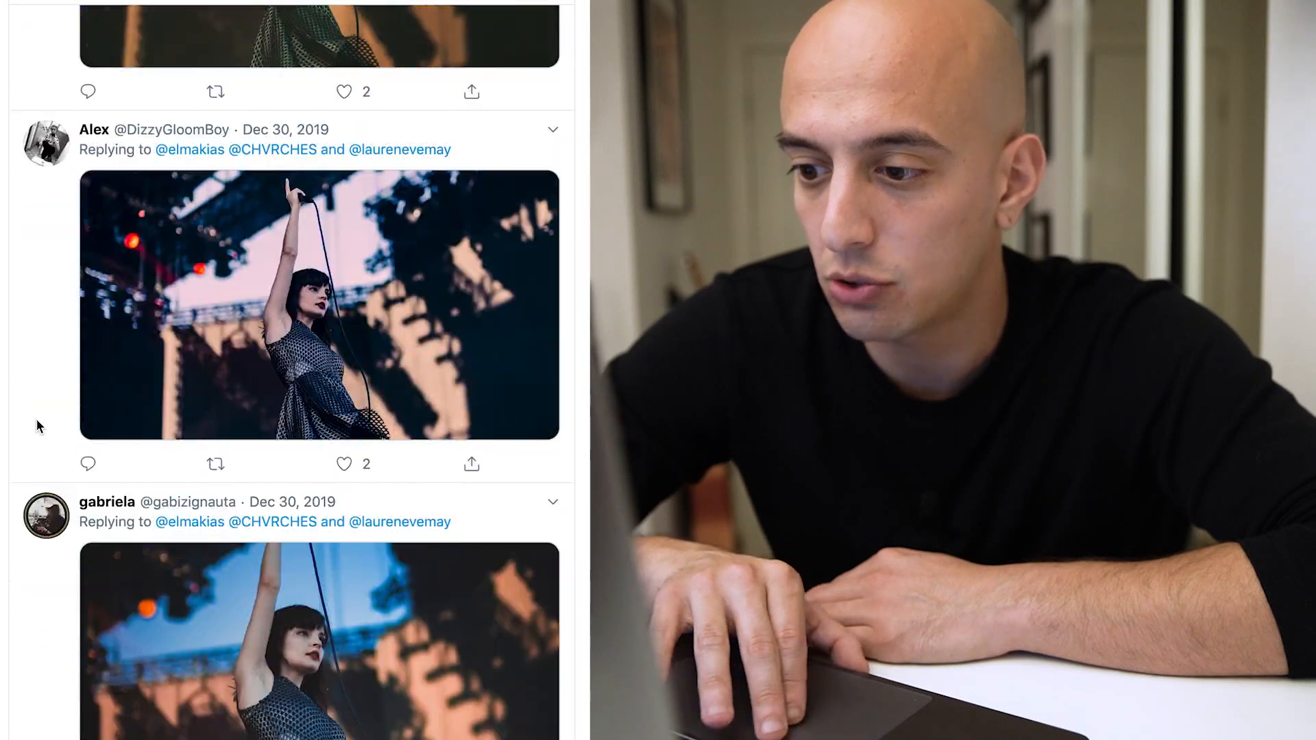
scroll(37, 426, "down", 20)
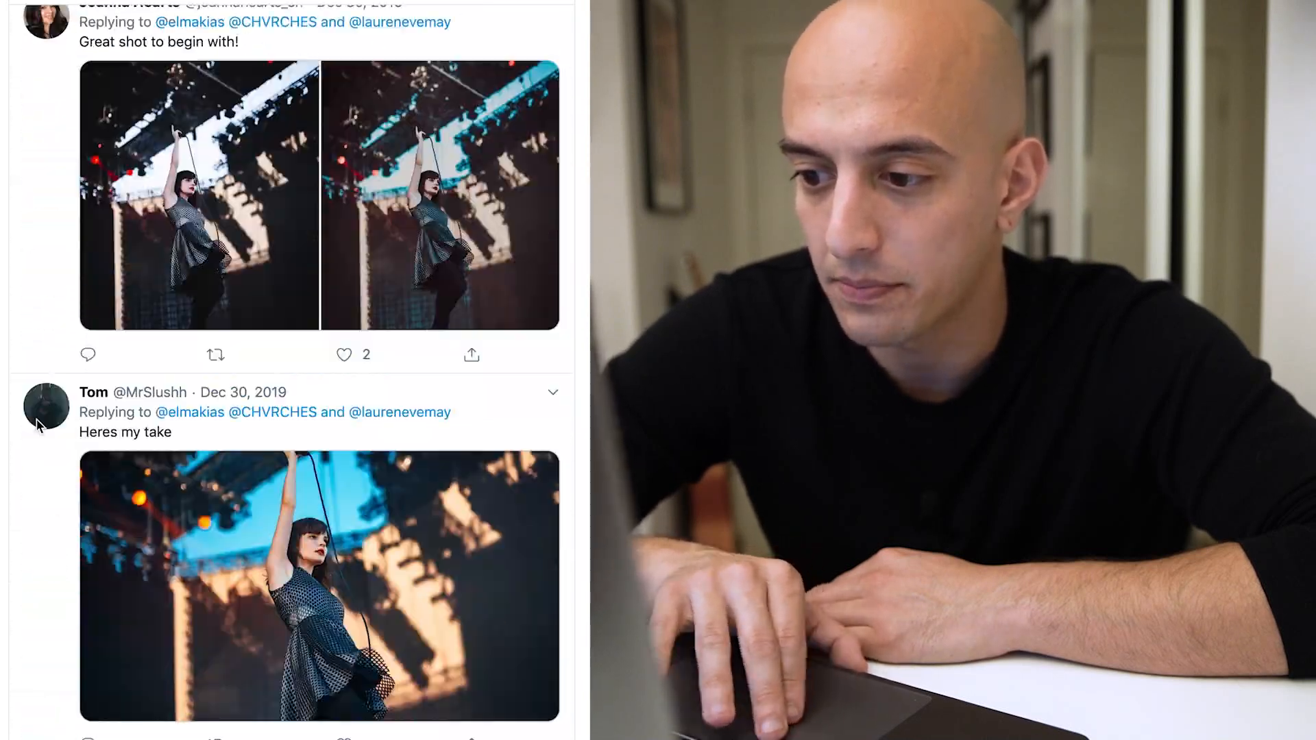
scroll(39, 427, "down", 20)
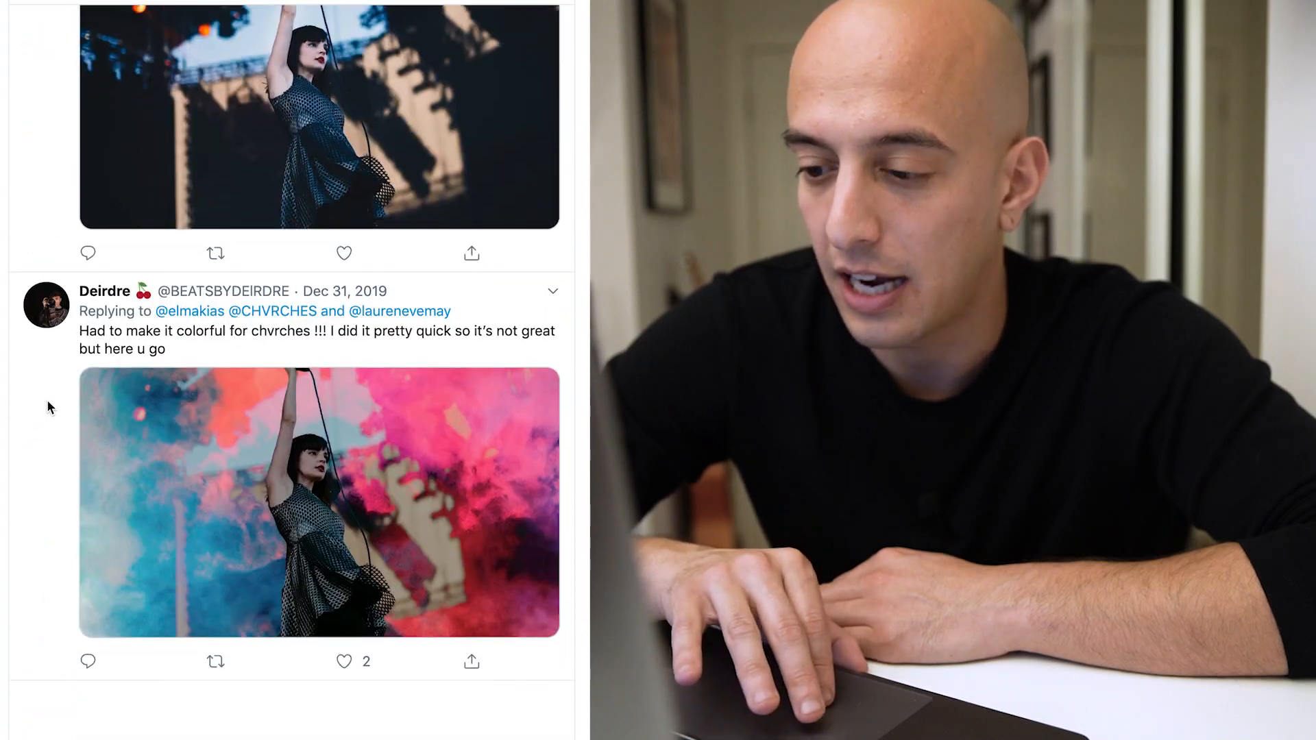
scroll(41, 404, "up", 20)
scroll(47, 387, "up", 10)
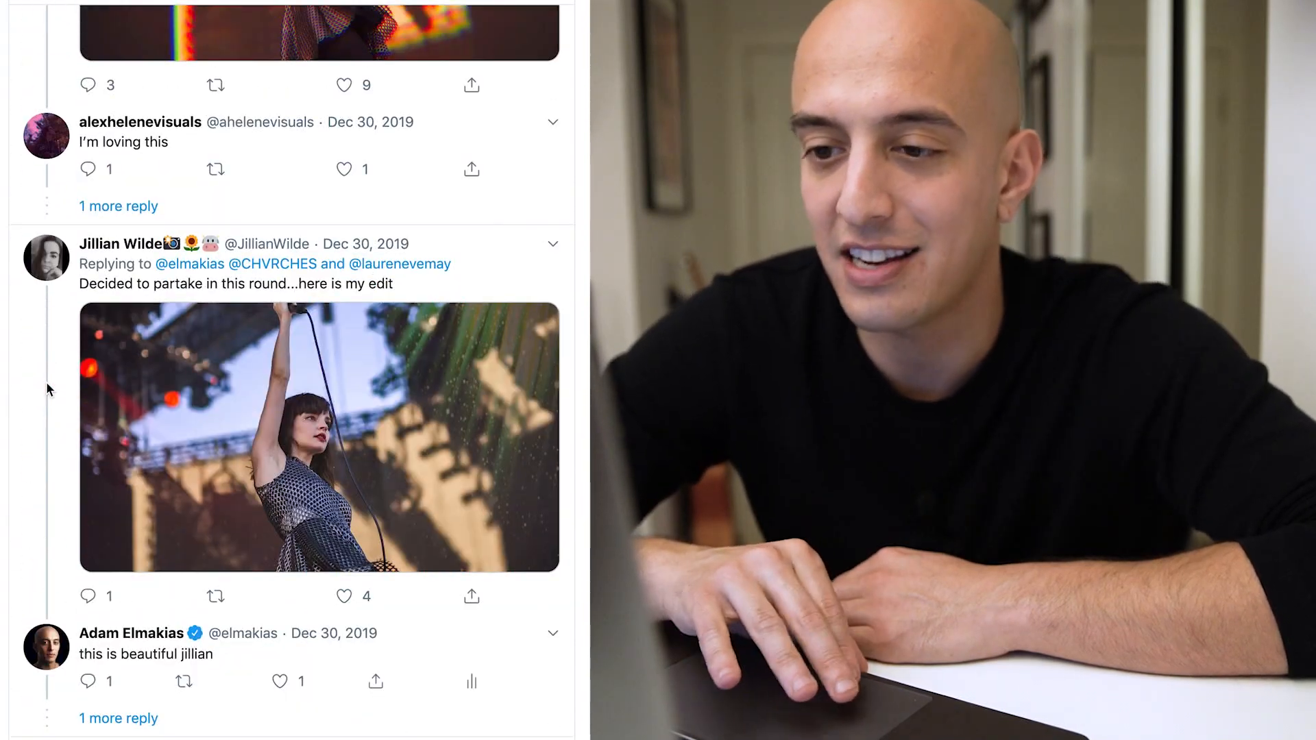
scroll(47, 383, "up", 5)
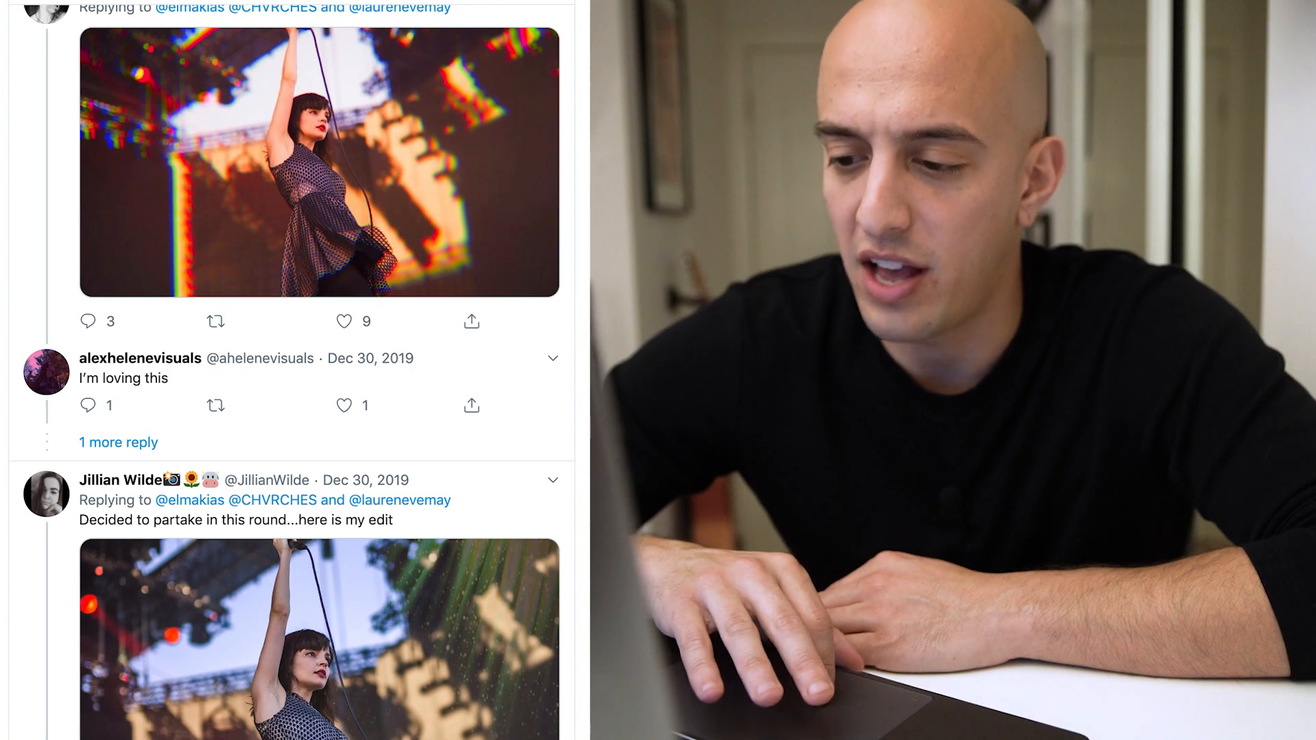
mouse_move(352, 720)
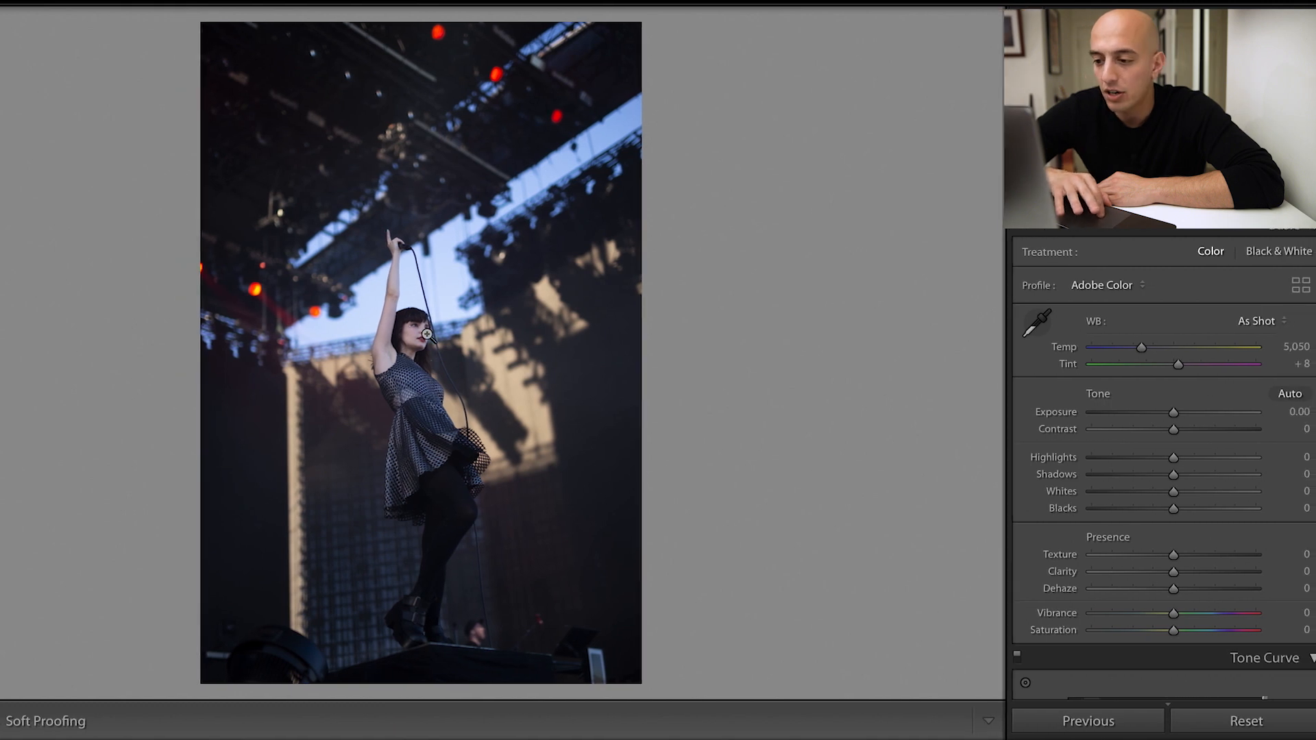
left_click(426, 334)
left_click(426, 334)
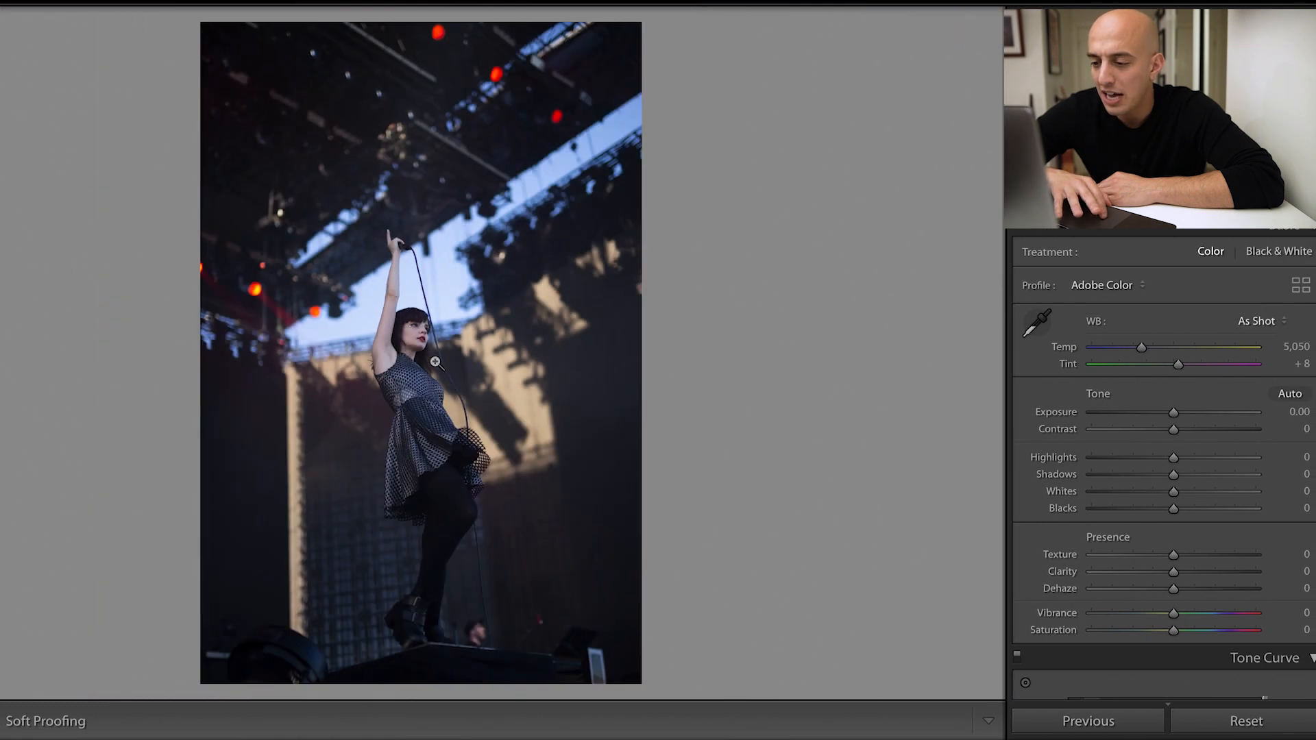
left_click(447, 411)
left_click_drag(449, 415, 473, 338)
left_click(473, 338)
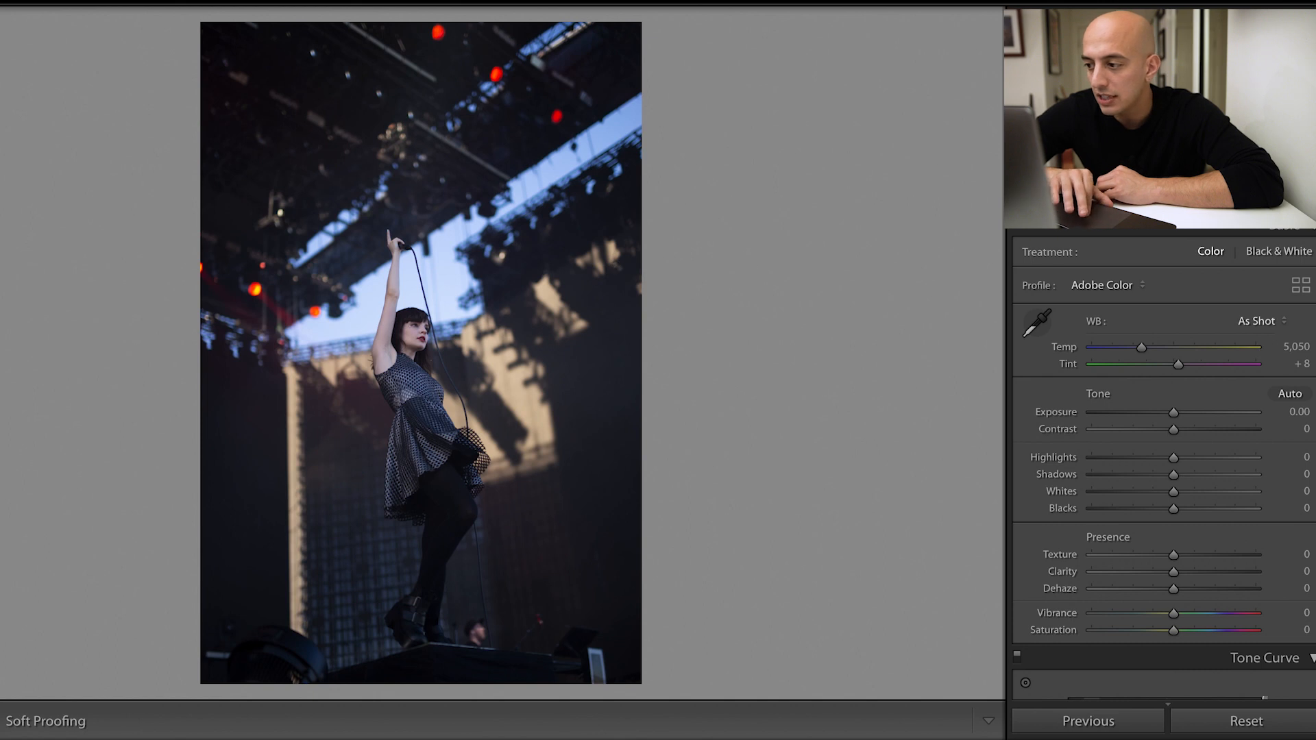
In Lightroom, straighten the concert photo to an angle of 1.83 and crop it tighter around the singer with a custom aspect
key("r")
left_click_drag(852, 185, 860, 198)
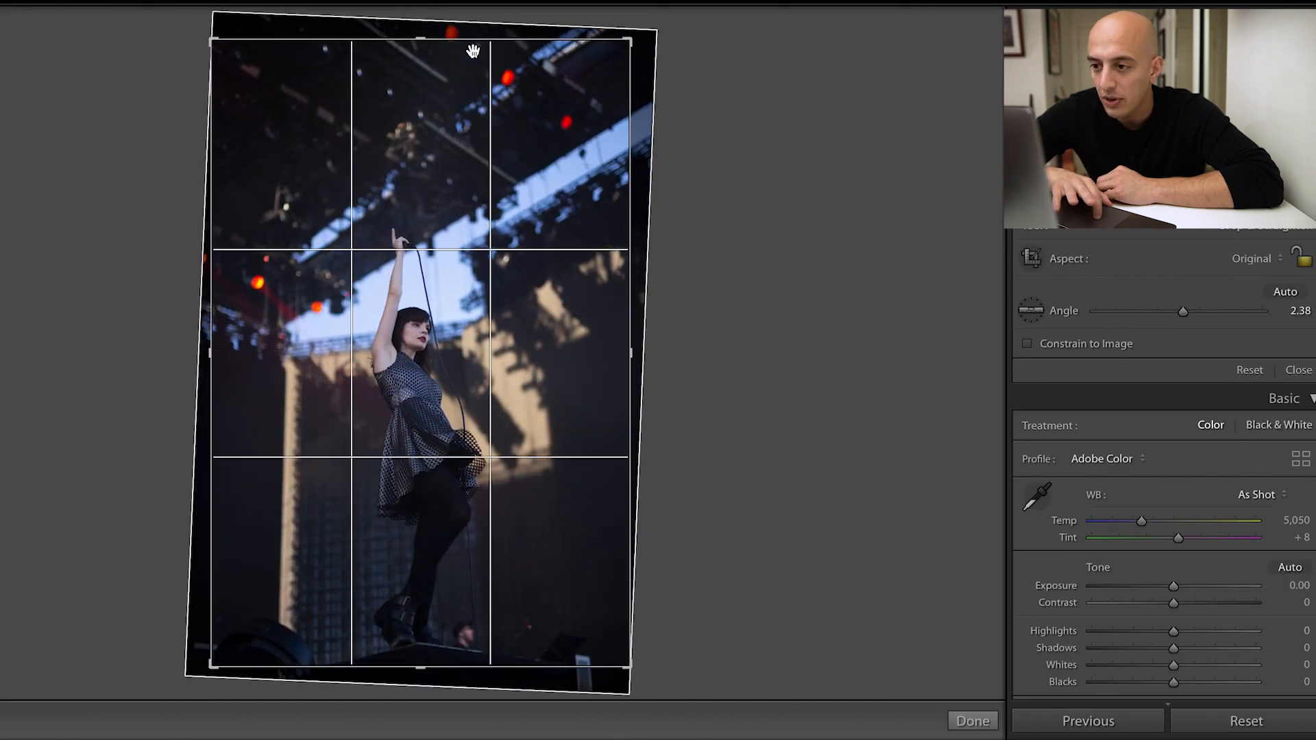
left_click_drag(625, 41, 619, 61)
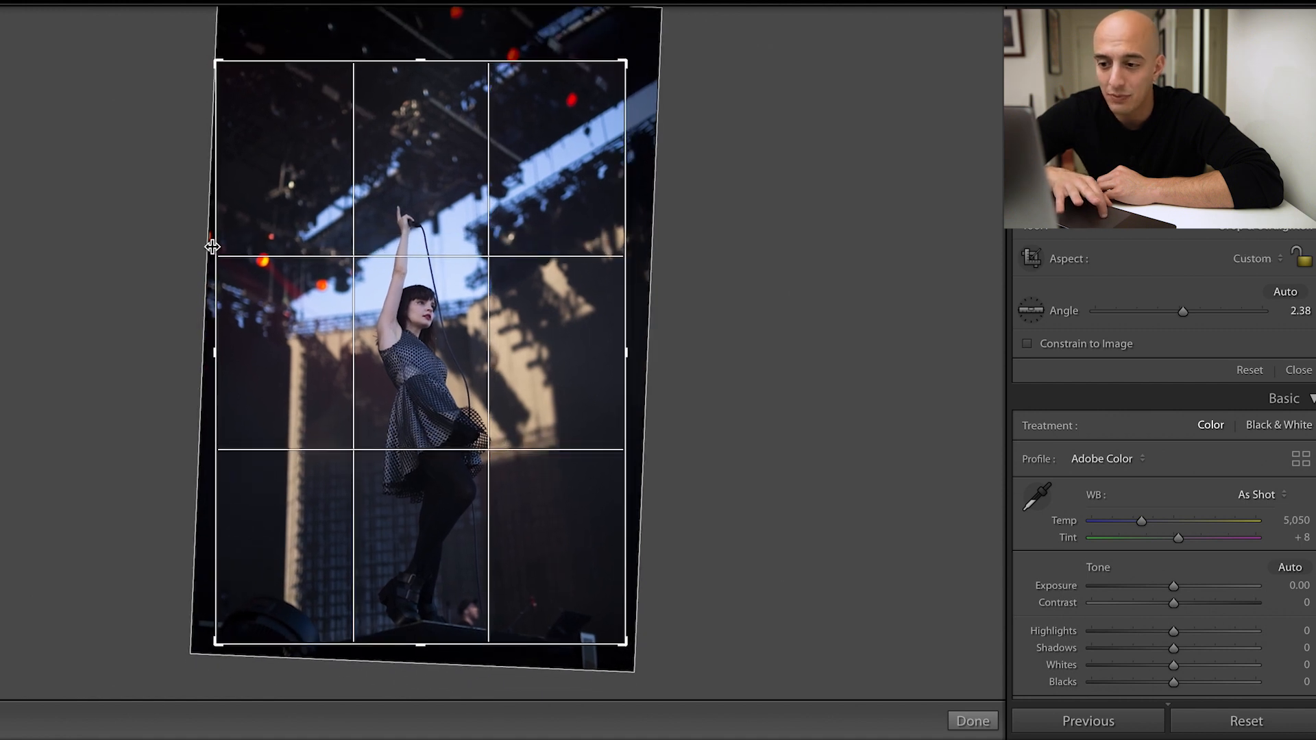
left_click_drag(208, 244, 226, 249)
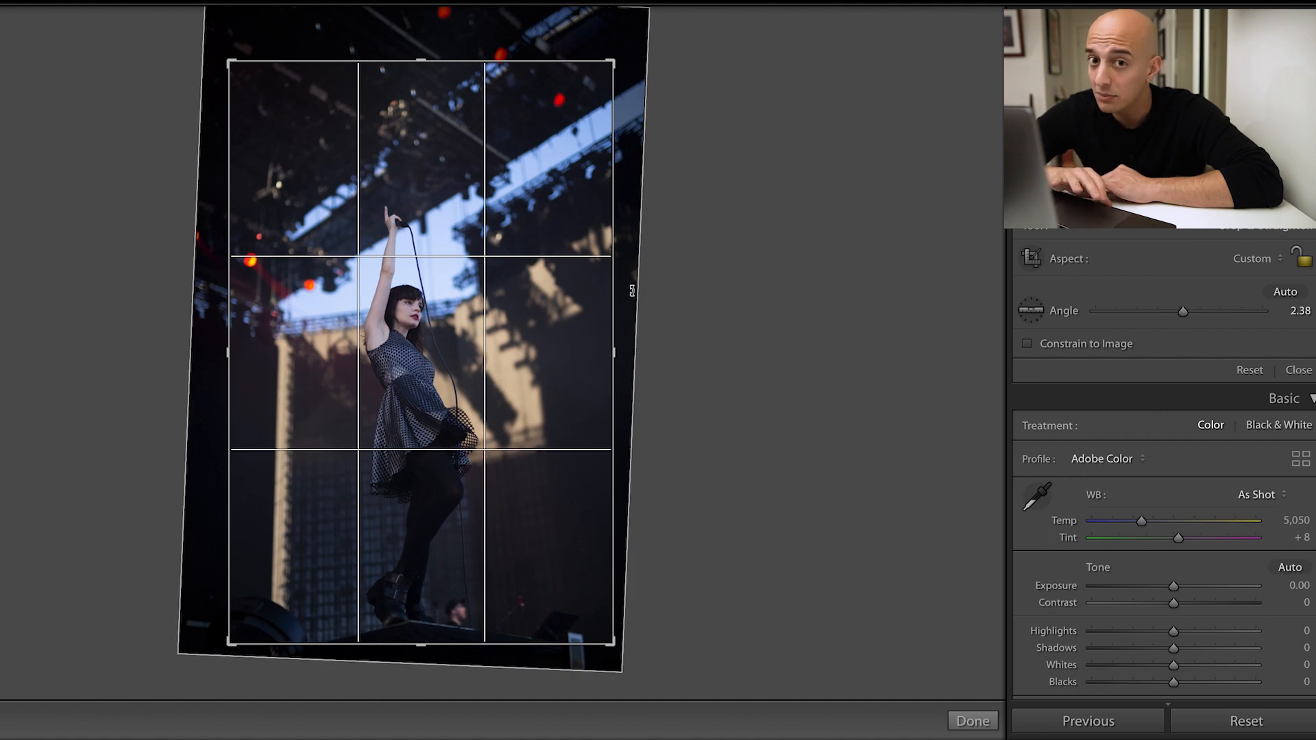
left_click_drag(653, 283, 711, 261)
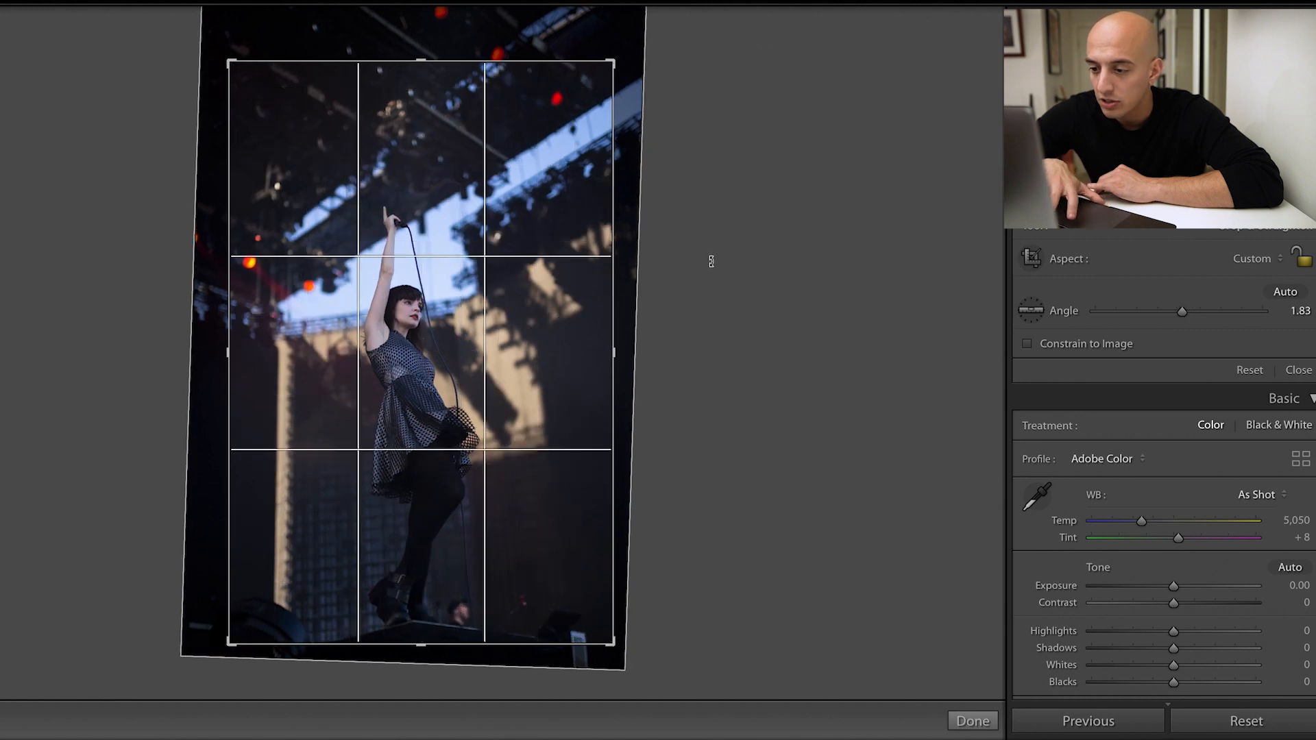
key("Return")
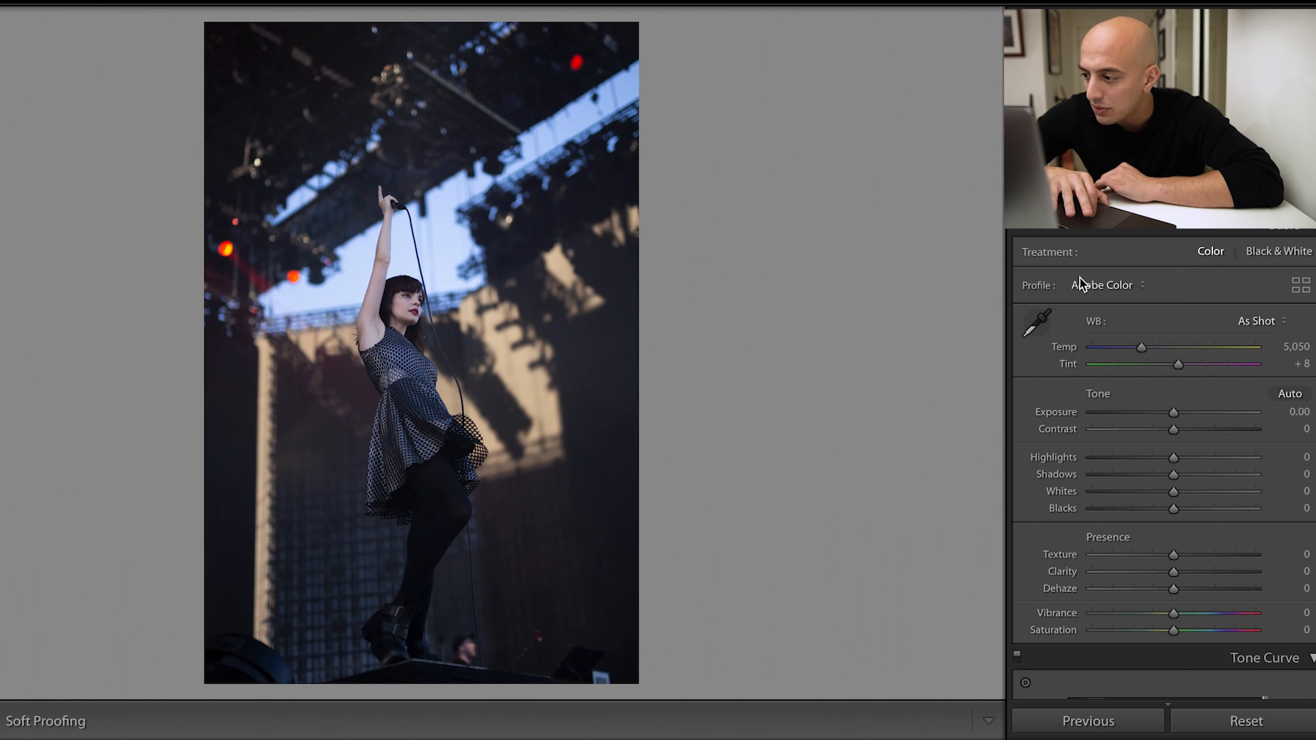
Set the photo's exposure to +1.02, contrast to +36, highlights to -56 and white balance temperature to 6,973
left_click_drag(1184, 410, 1192, 415)
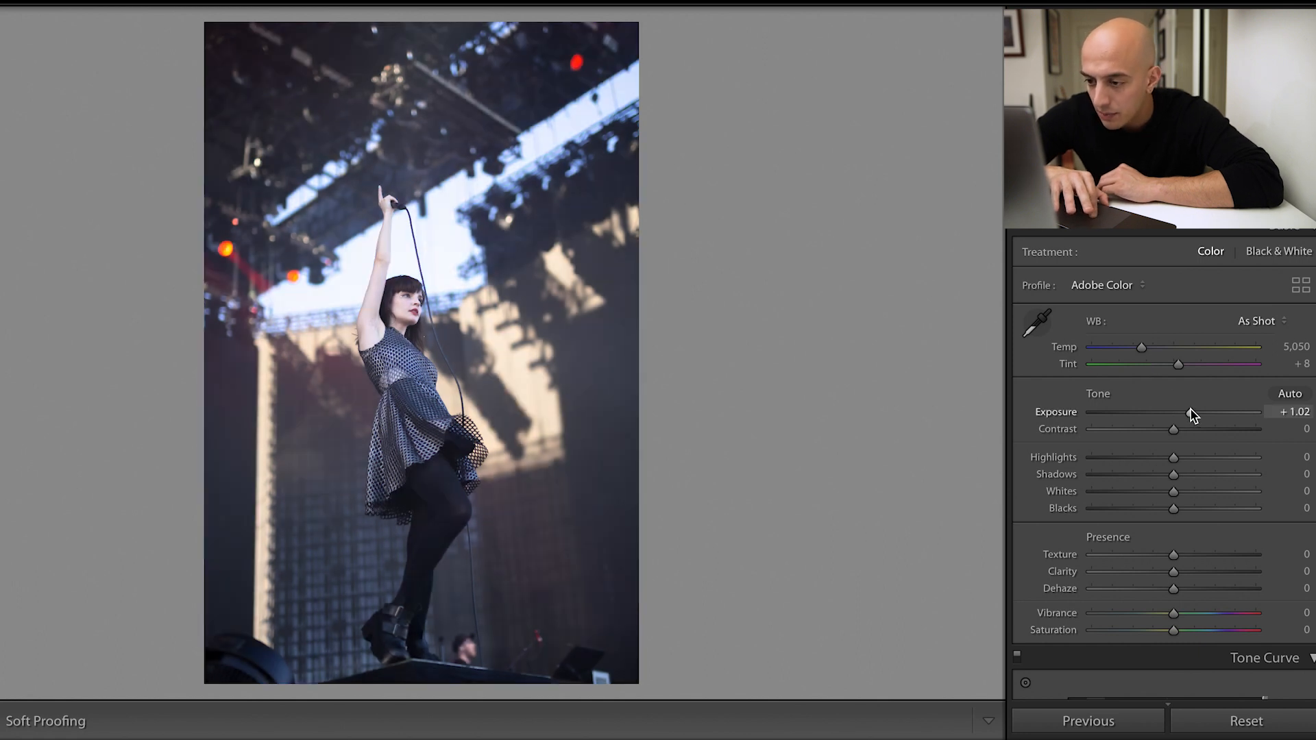
left_click(1202, 435)
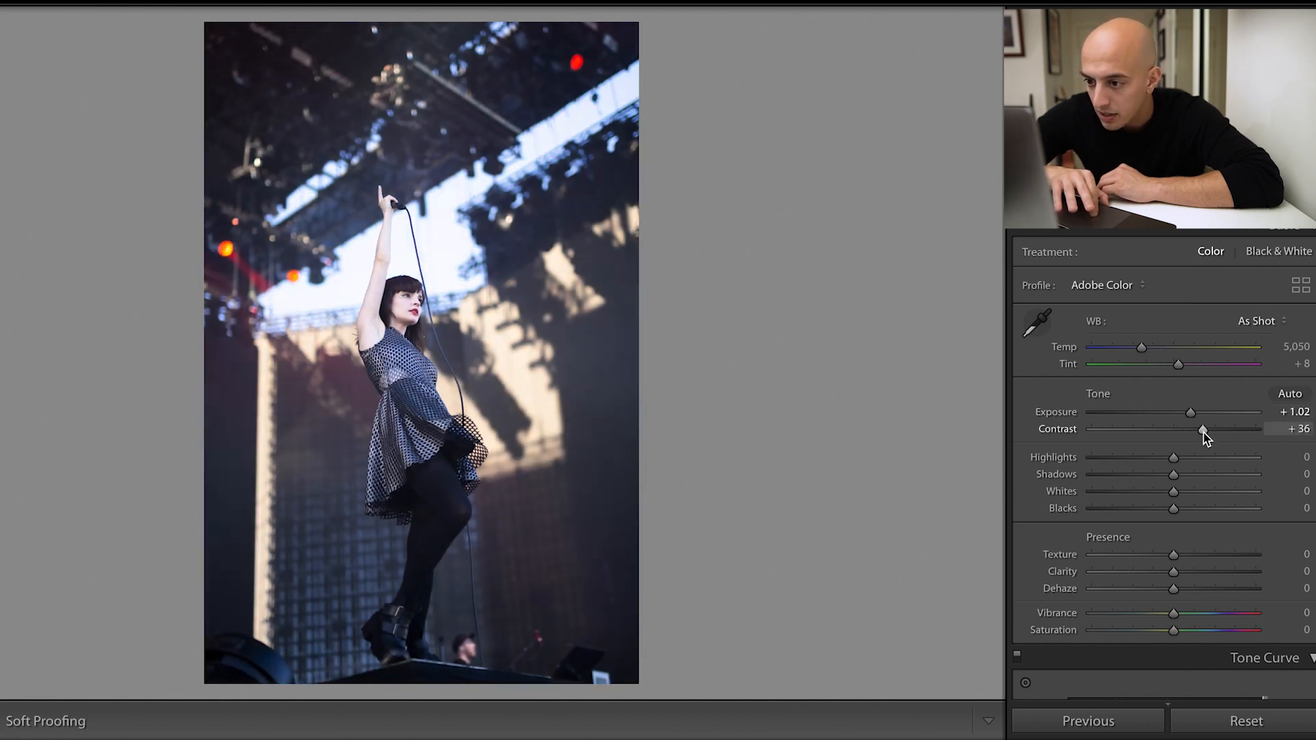
left_click_drag(1135, 464, 1132, 463)
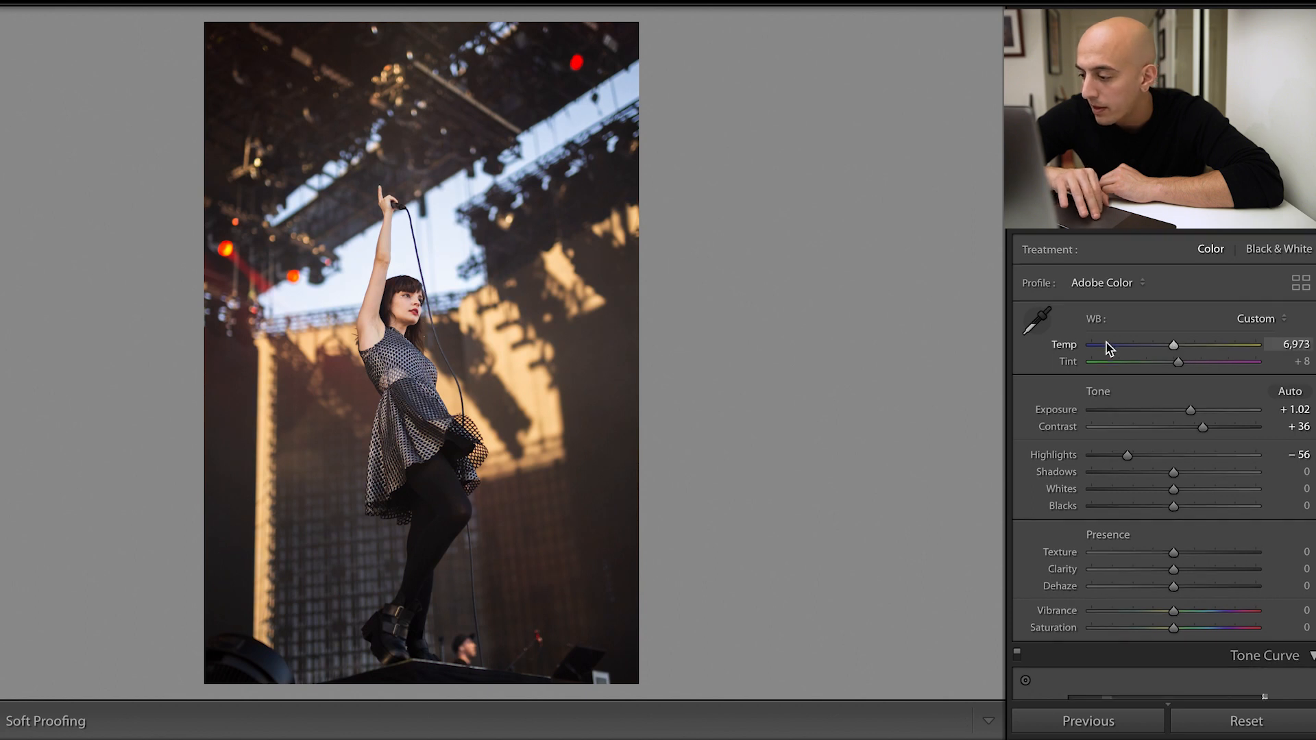
Try to mute the red lights with the targeted HSL saturation adjustment, taking red to -98 and orange to -35
scroll(1105, 342, "down", 6)
scroll(1105, 342, "down", 4)
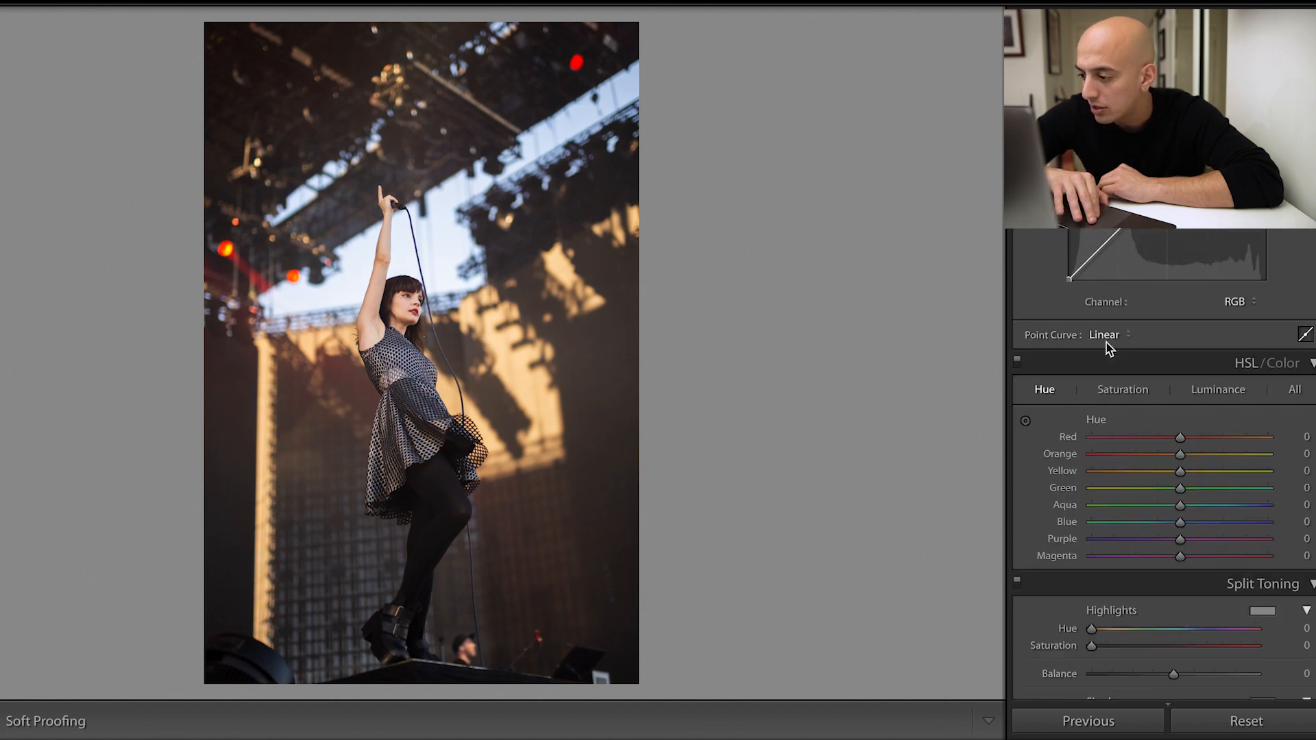
left_click(1124, 389)
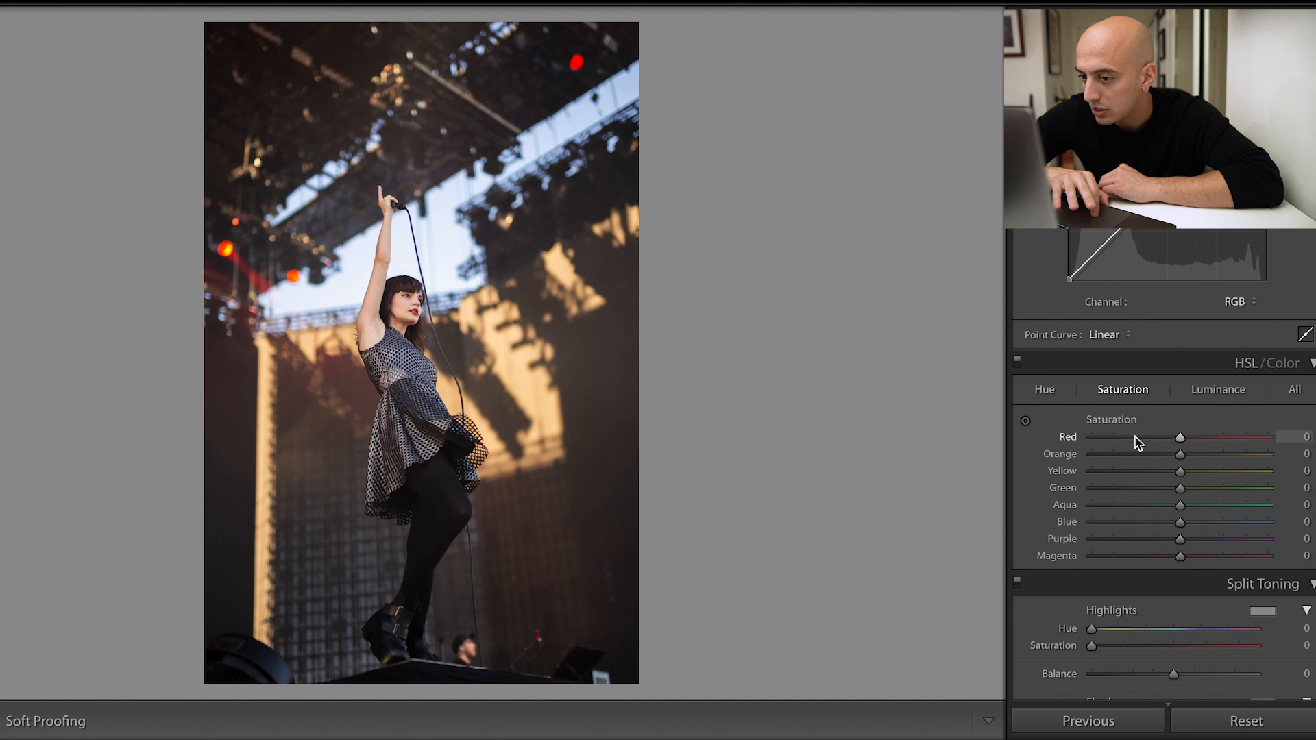
left_click(1026, 421)
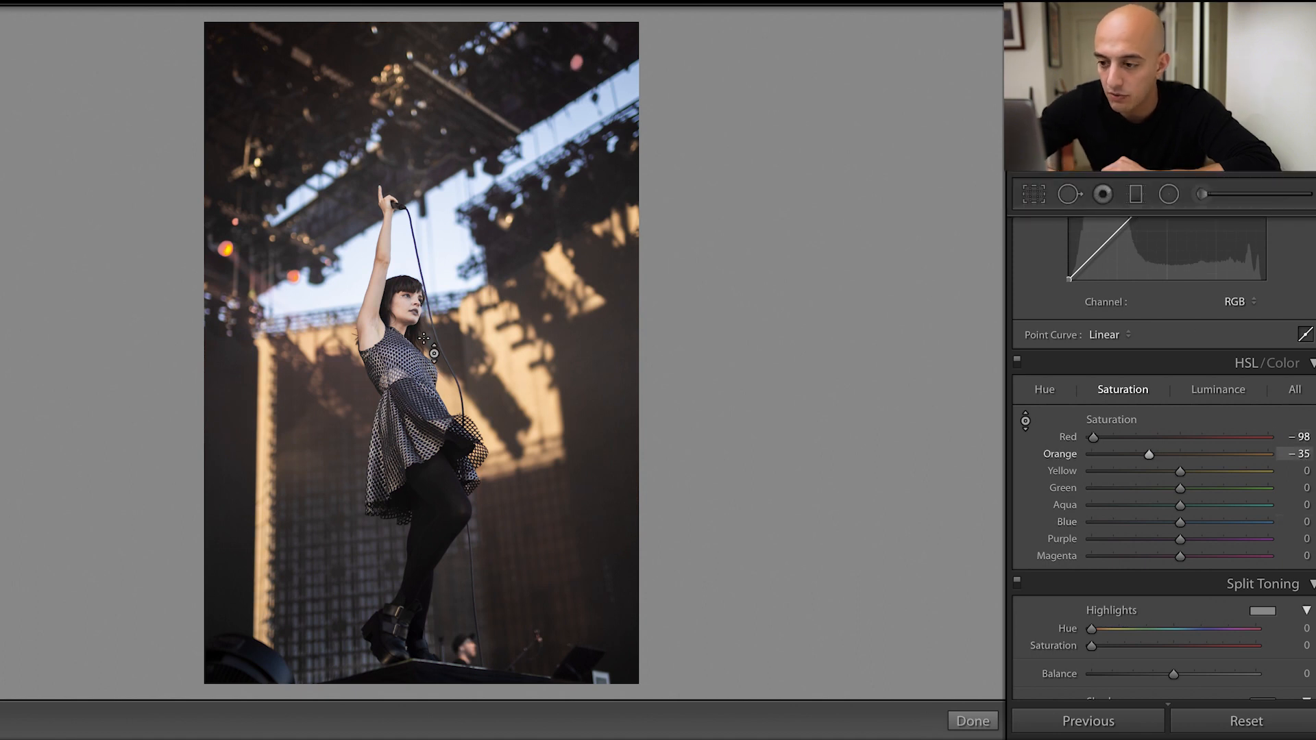
key("ctrl+z")
key("ctrl+z")
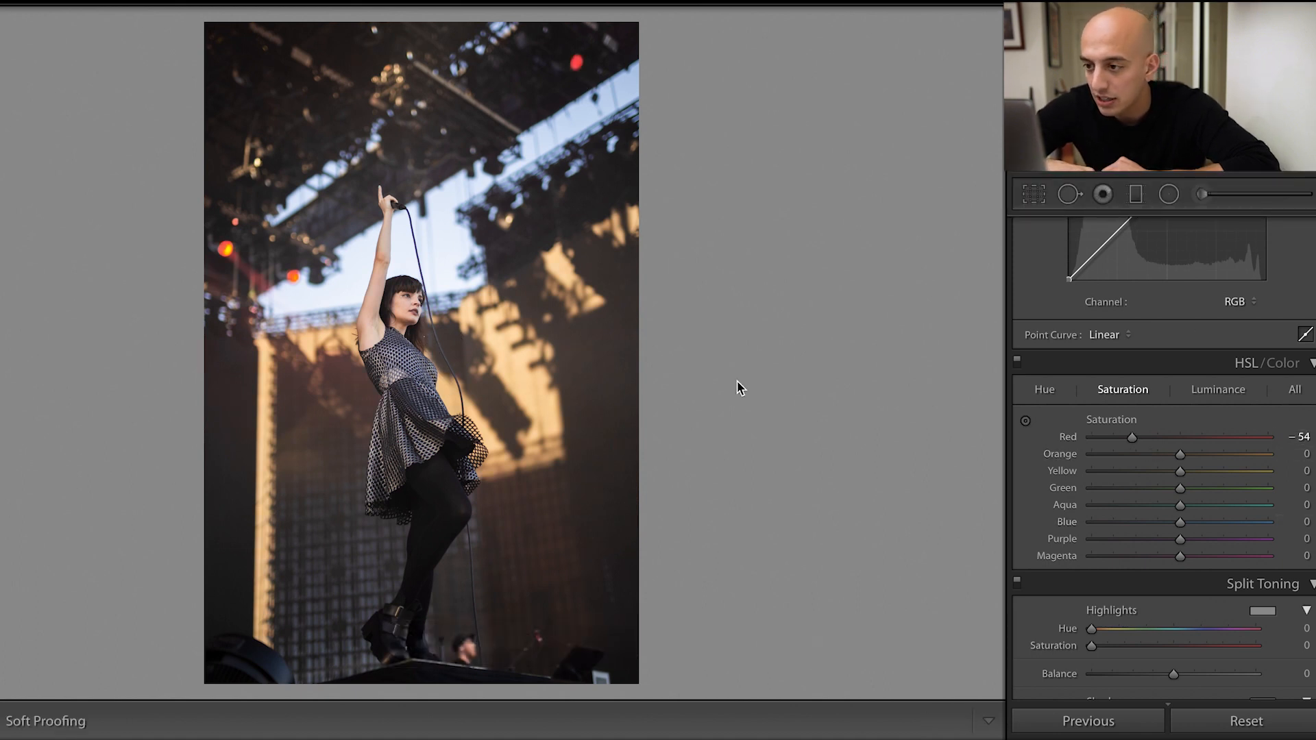
Paint over the red and orange stage lights with a size 6 adjustment brush set to saturation -58 and temp 29
left_click(1200, 196)
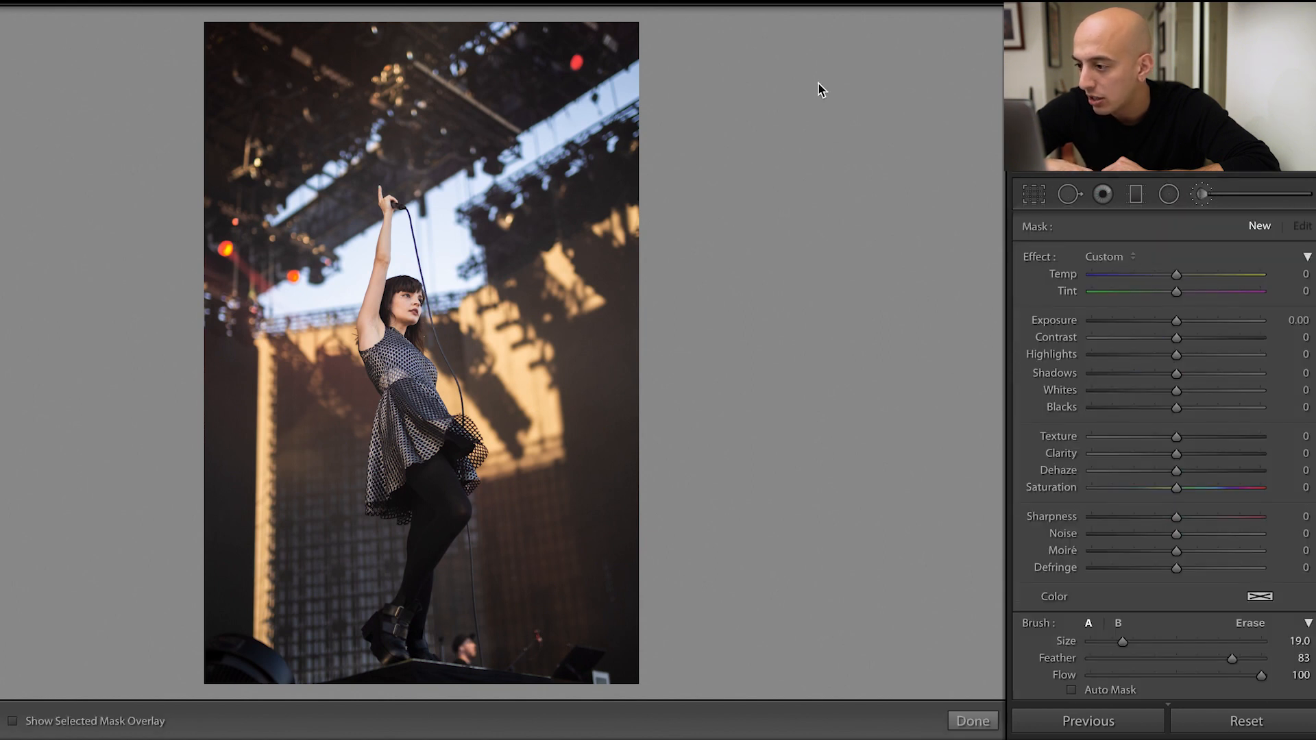
key("i")
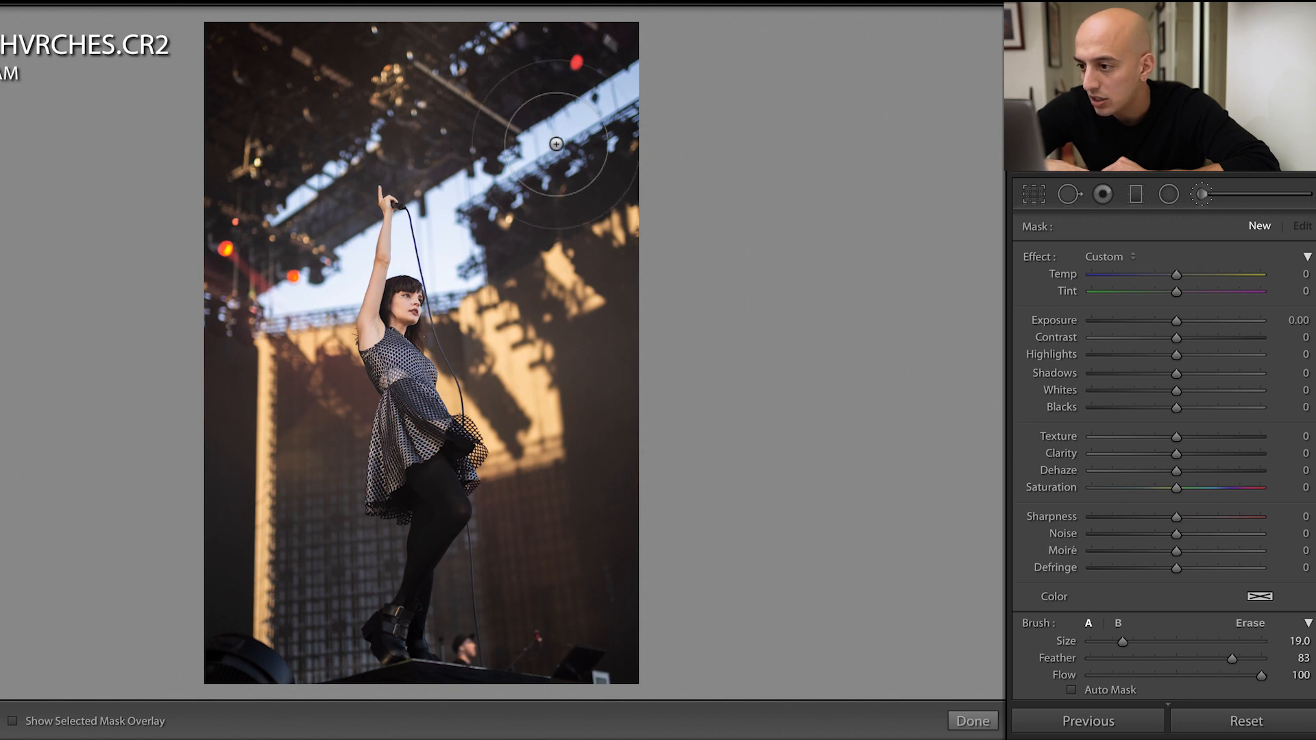
scroll(571, 127, "down", 8)
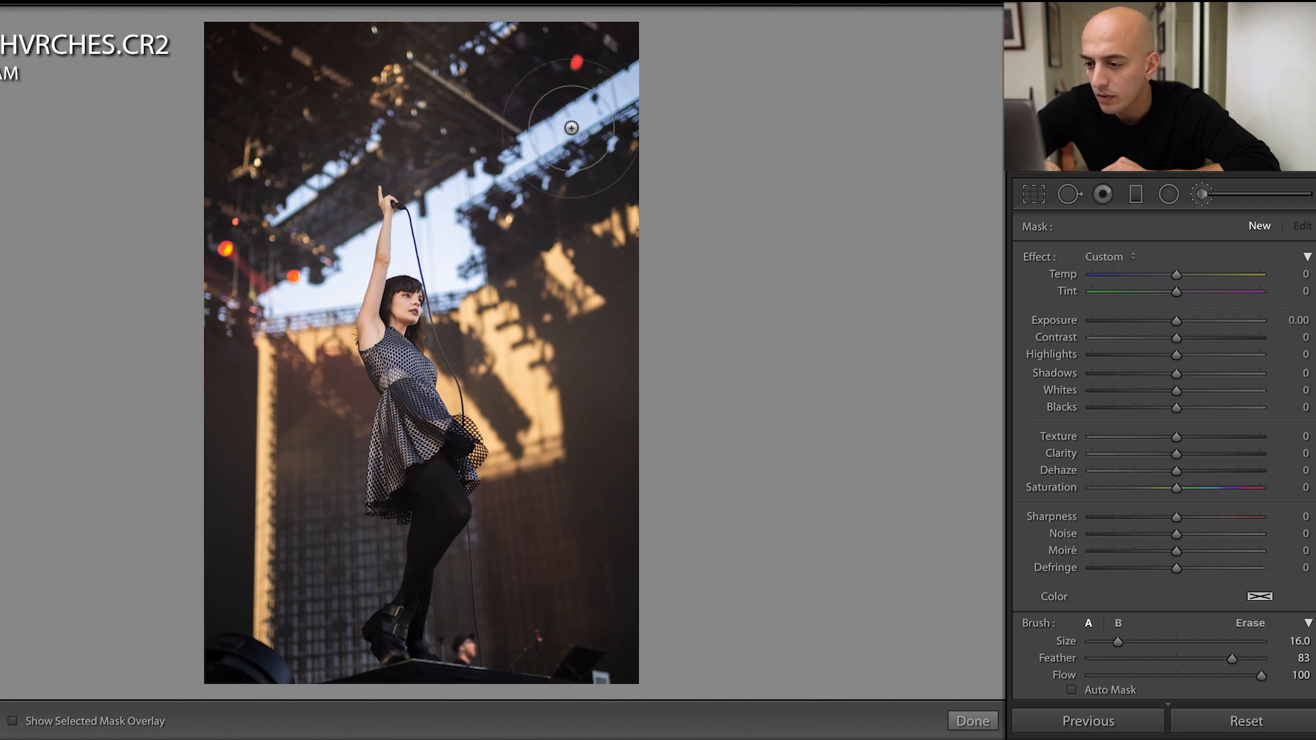
scroll(571, 128, "down", 3)
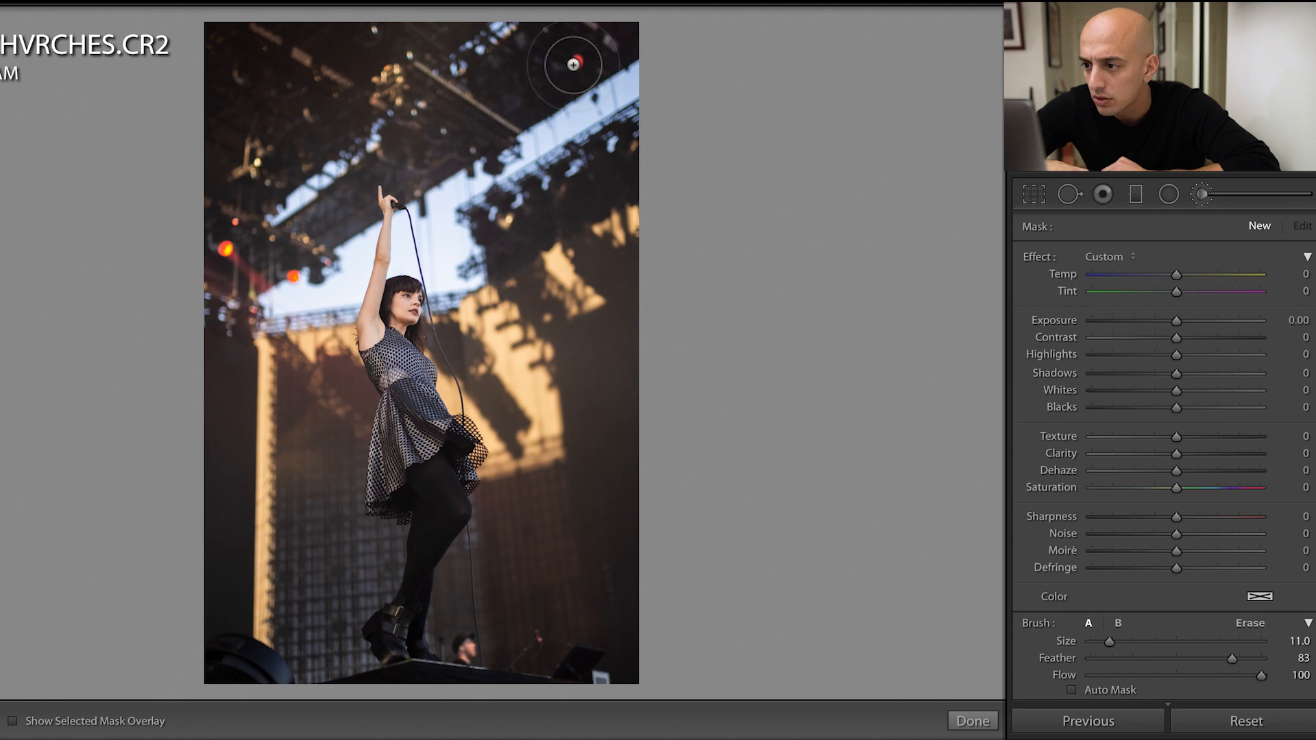
scroll(575, 66, "down", 2)
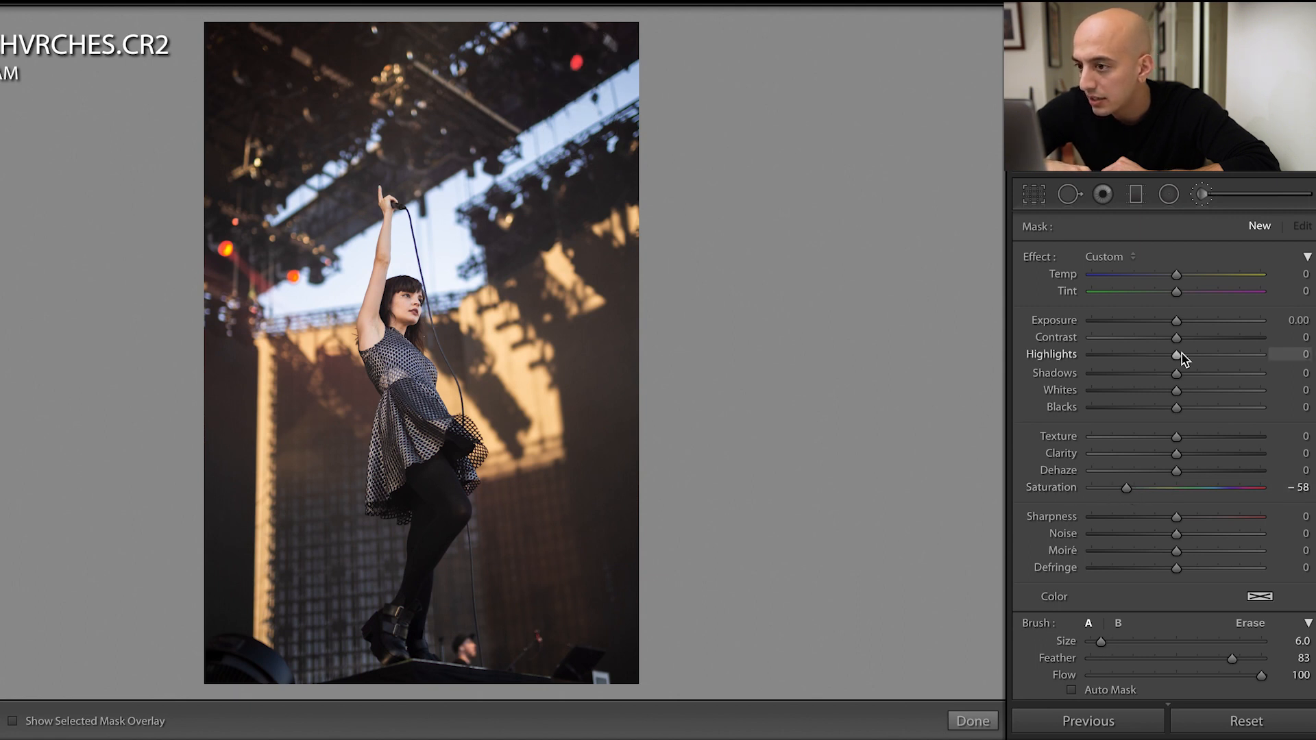
left_click(1206, 275)
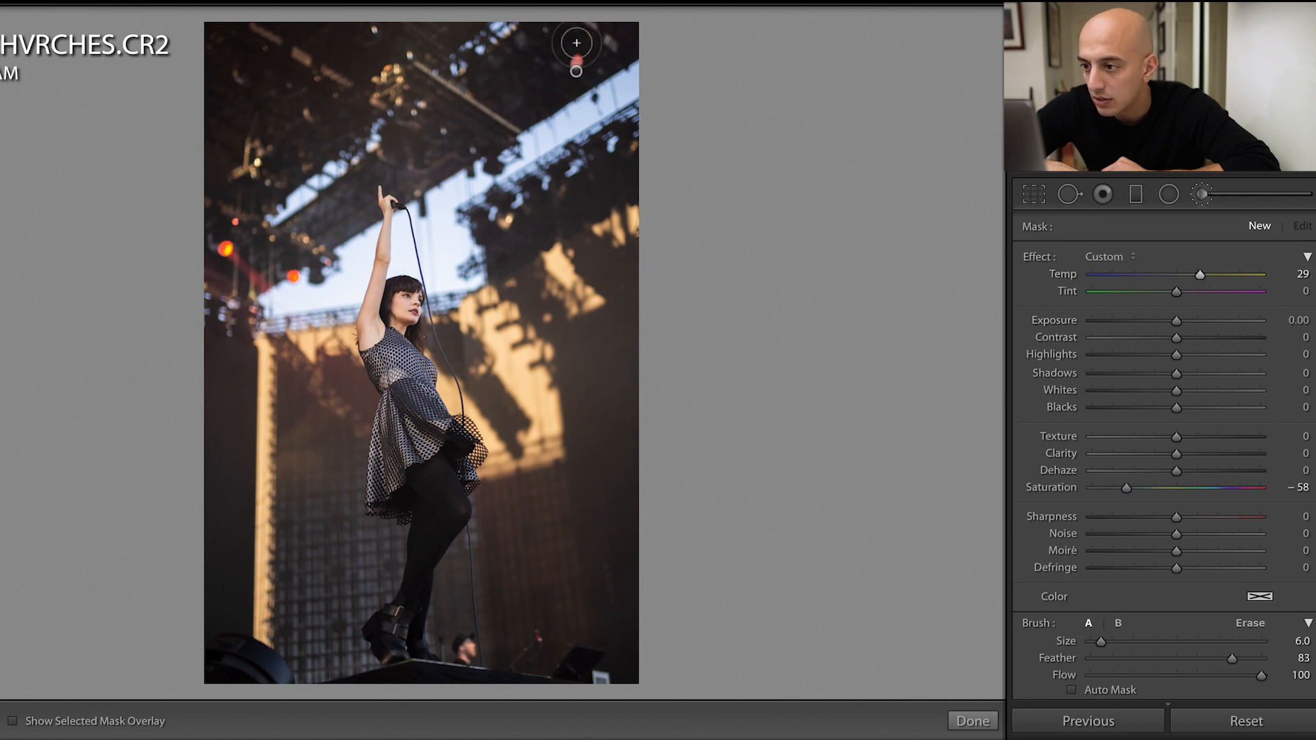
left_click(403, 185)
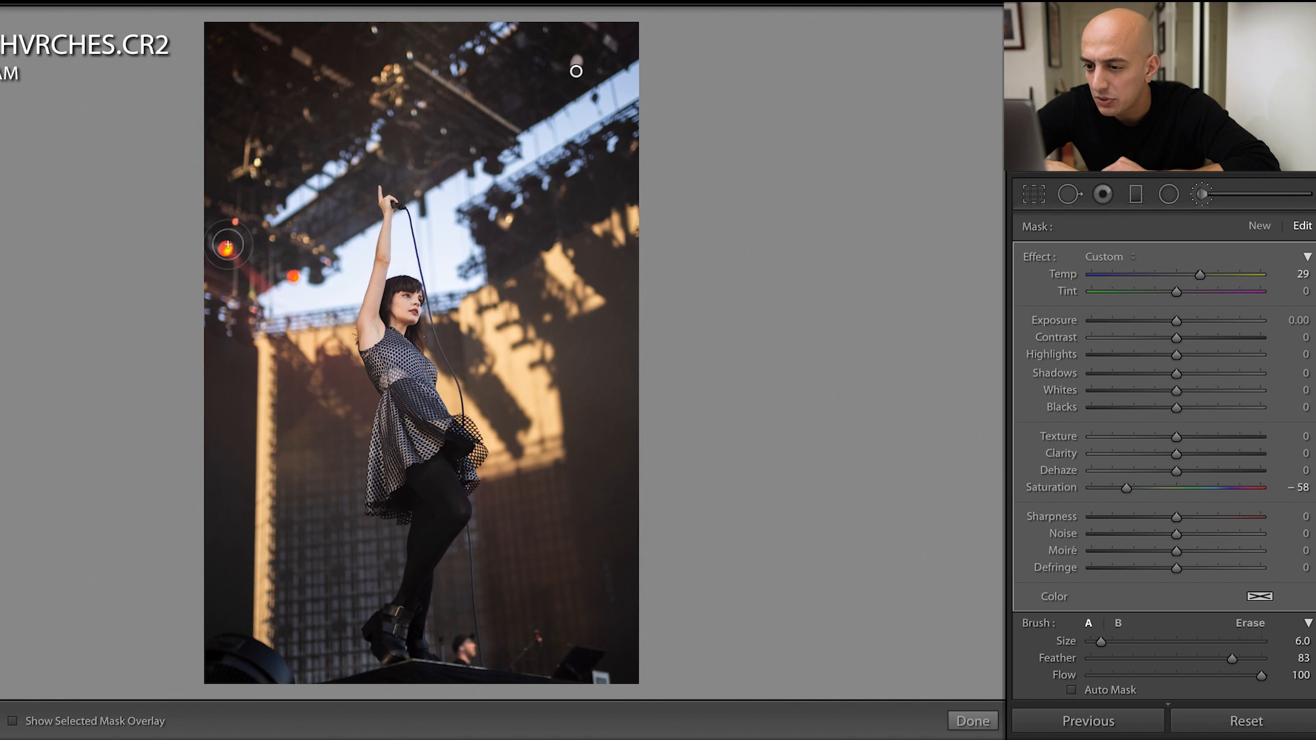
left_click_drag(226, 246, 251, 269)
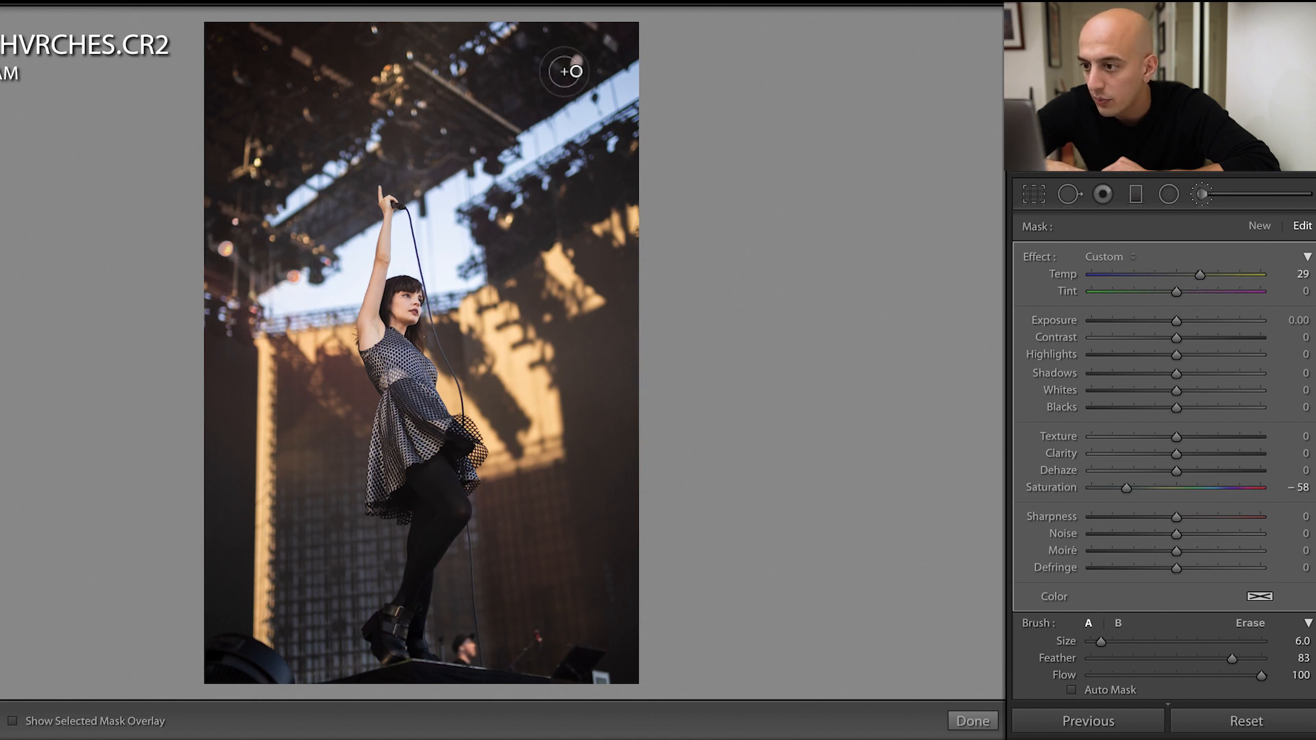
Tint the brushed light areas pale yellow with hue 50 and saturation 27%
left_click(1257, 597)
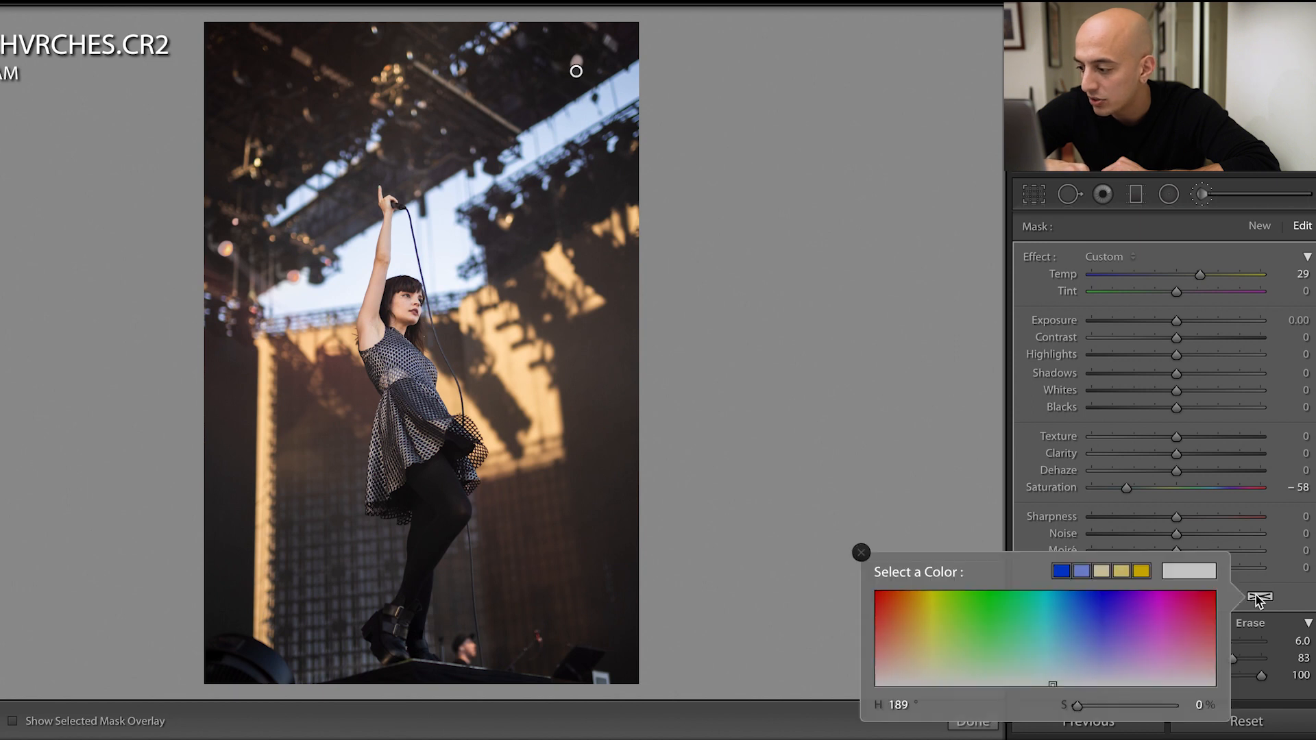
left_click(931, 606)
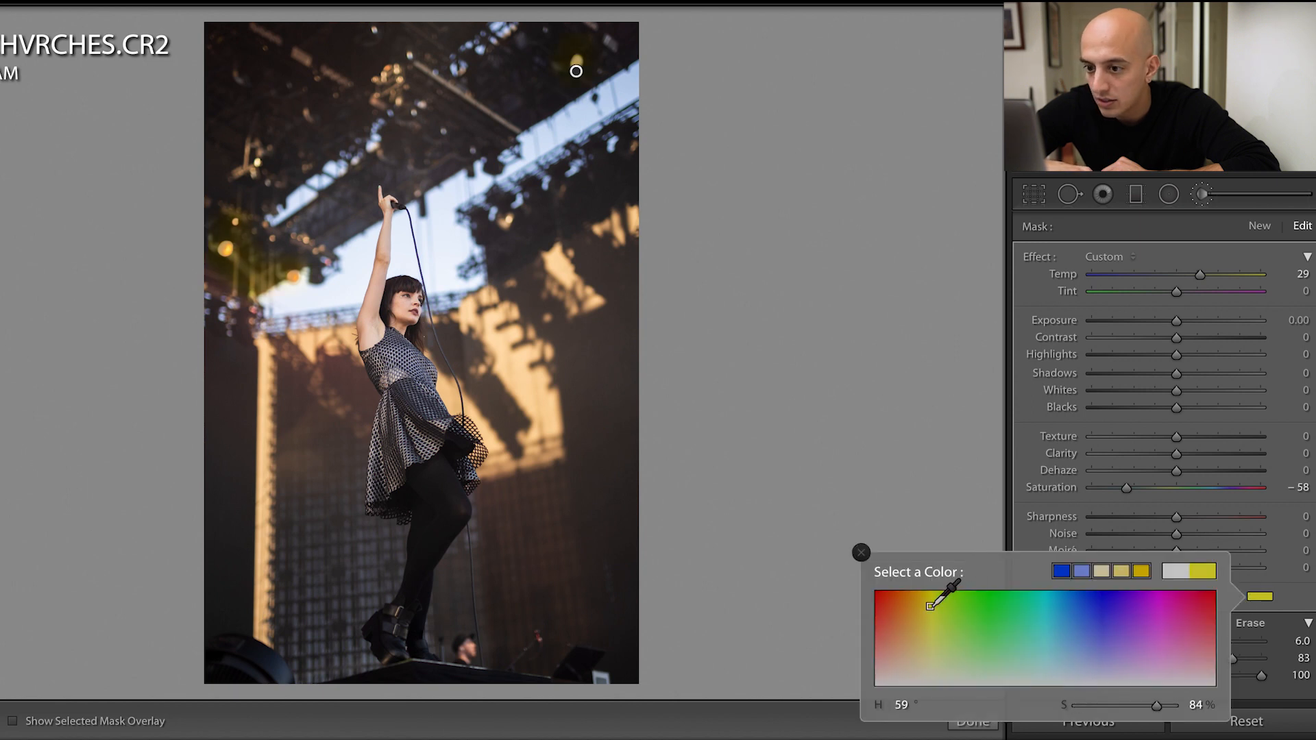
left_click_drag(930, 607, 922, 634)
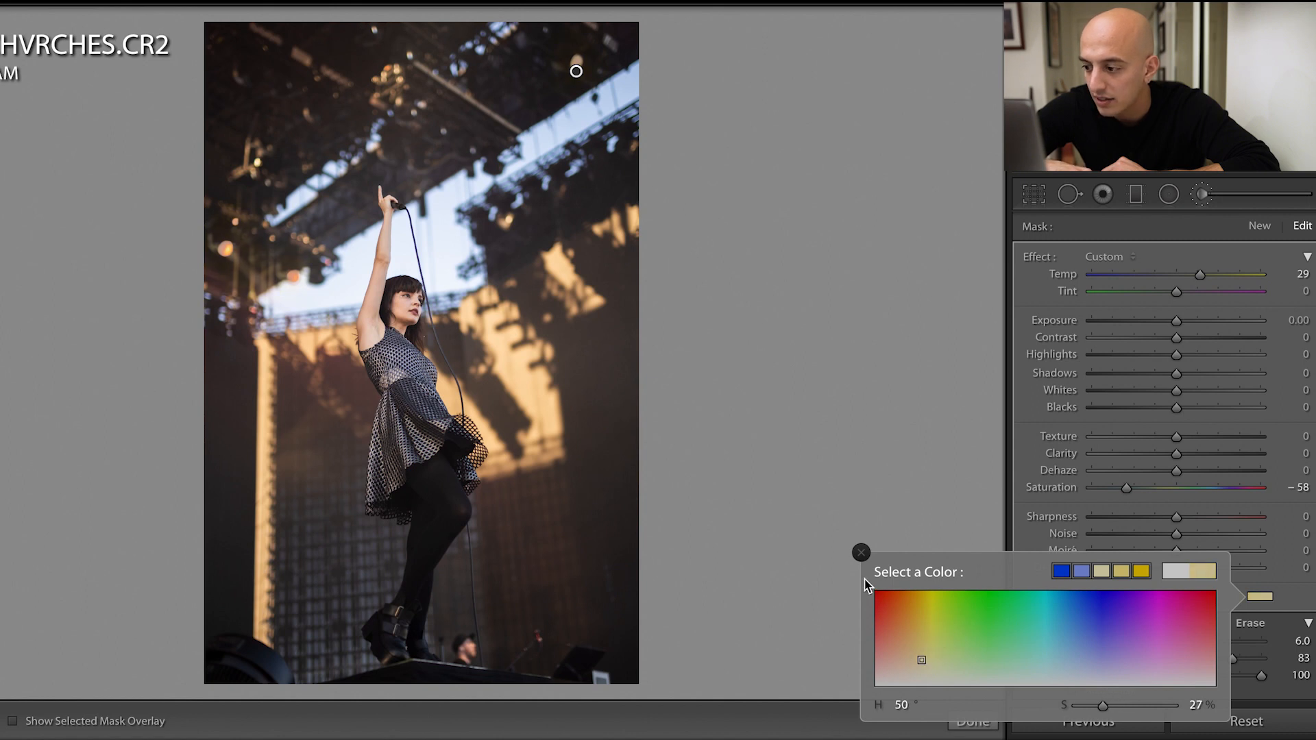
left_click(861, 553)
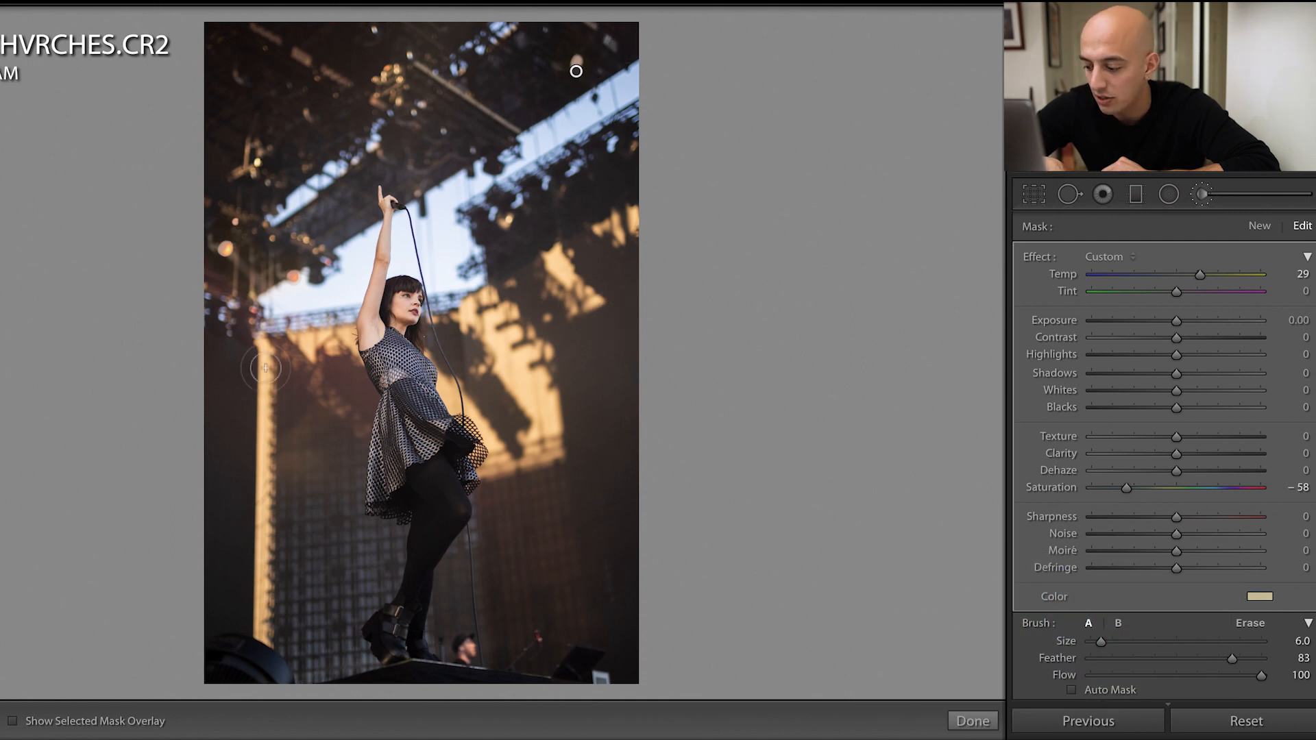
Extend the brushed adjustment over the reddish haze around the lights left of the singer, enlarging the brush to 13 and 21
key("bracketright")
key("bracketright")
key("bracketright")
key("bracketright")
key("bracketright")
key("bracketright")
left_click_drag(248, 329, 226, 284)
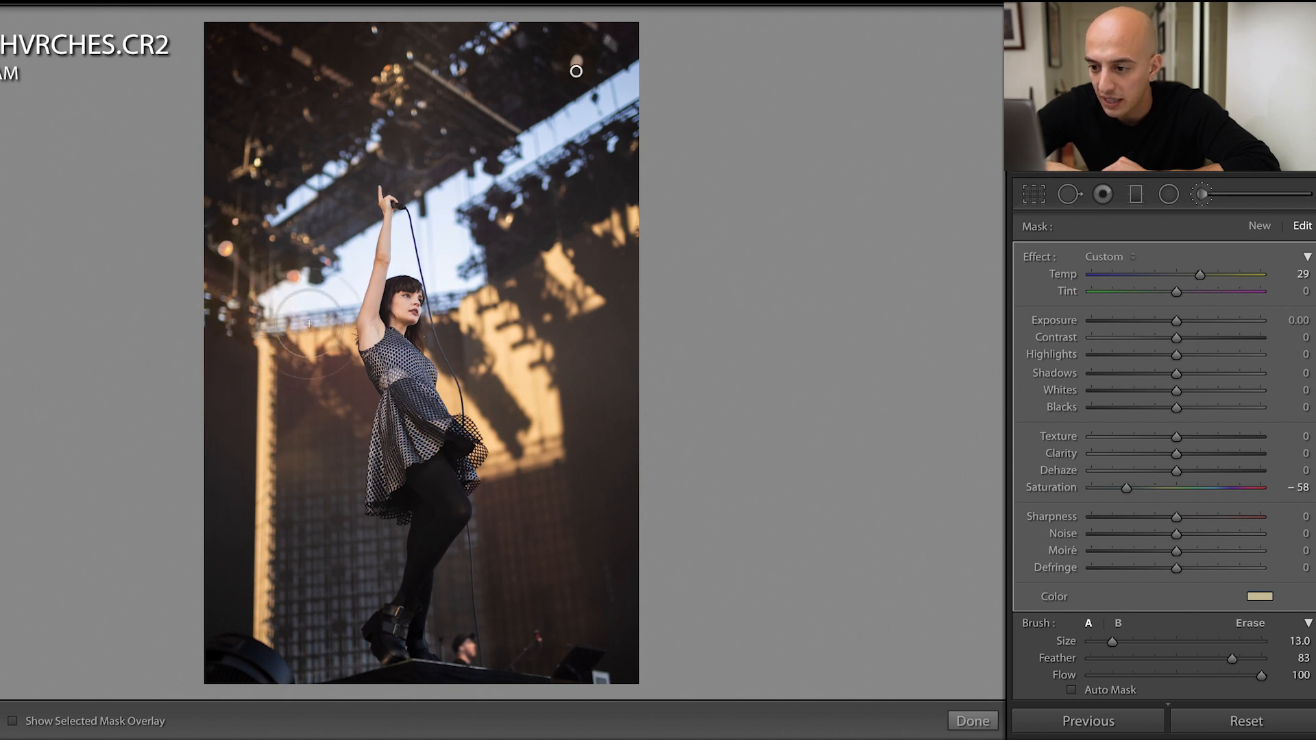
key("bracketright")
key("bracketright")
key("bracketright")
key("bracketright")
key("bracketright")
key("bracketright")
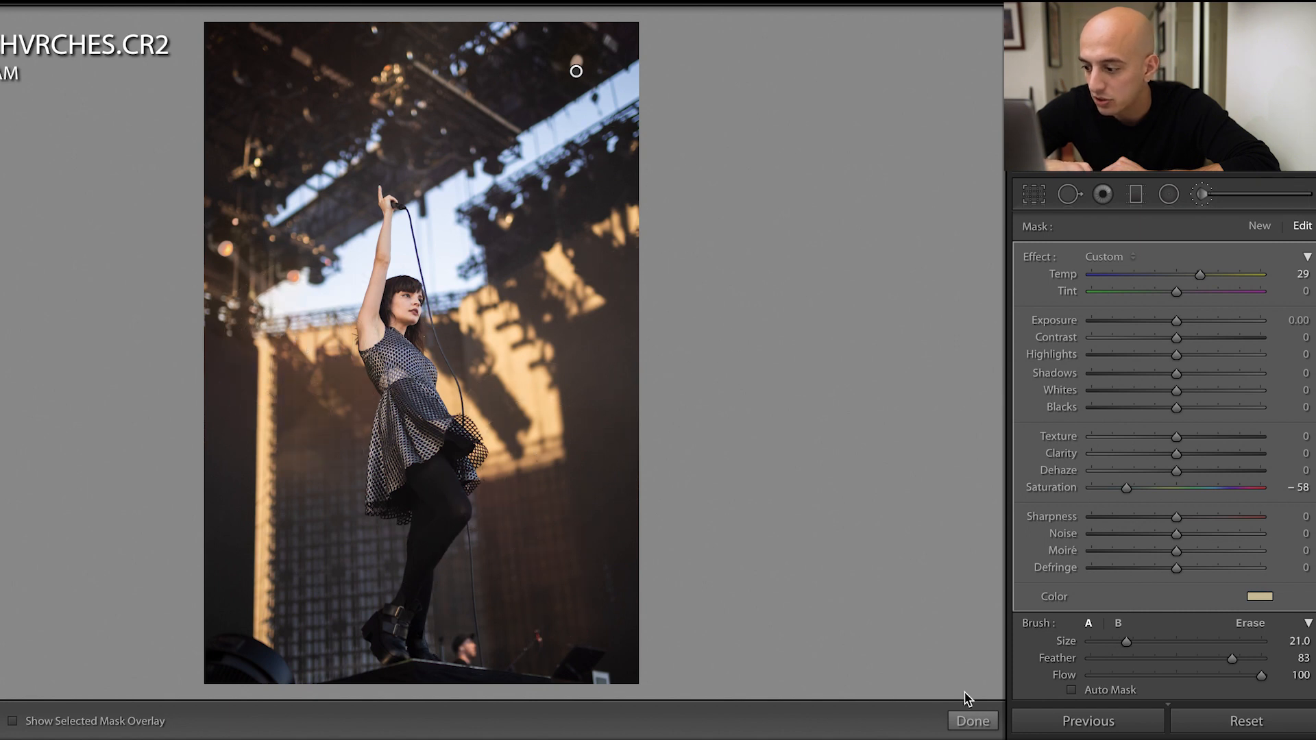
left_click(970, 717)
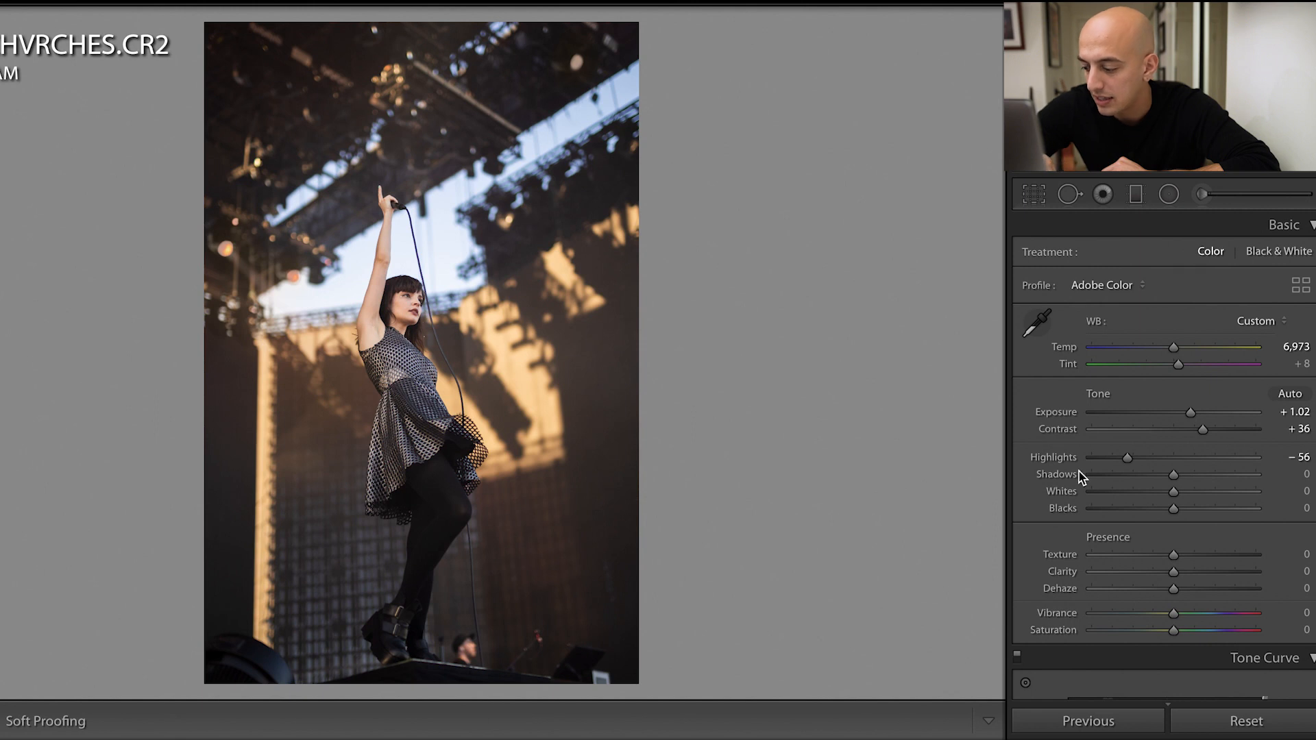
Set the whole photo's exposure to +0.55, shadows to +41 and blacks to +27
key("backslash")
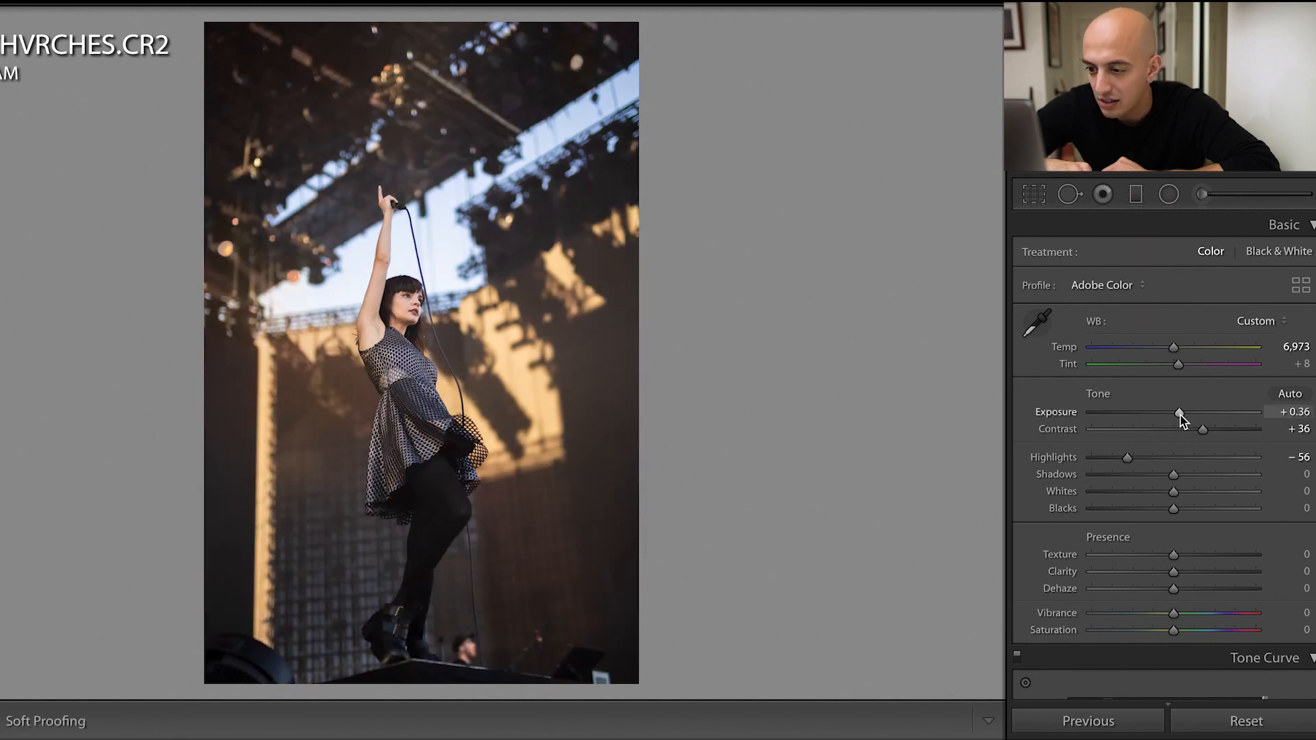
left_click_drag(1179, 414, 1183, 413)
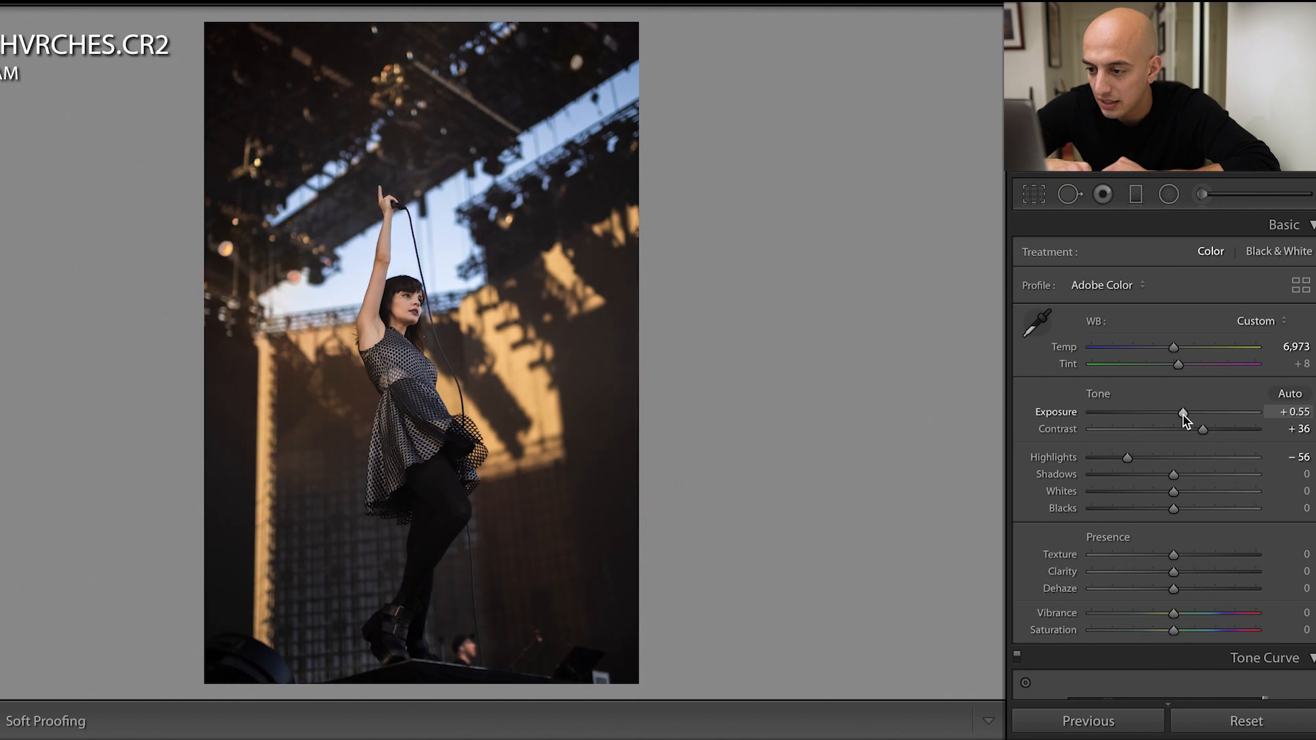
left_click(1206, 475)
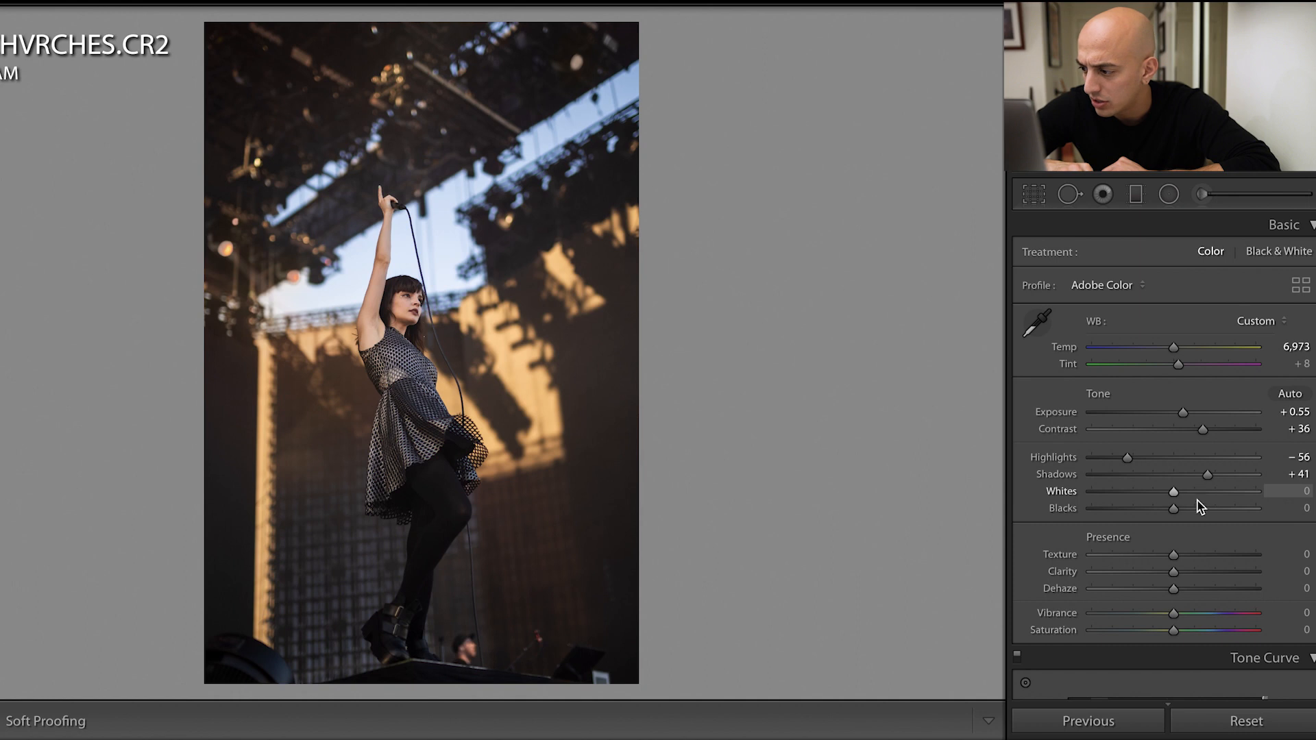
left_click(1195, 509)
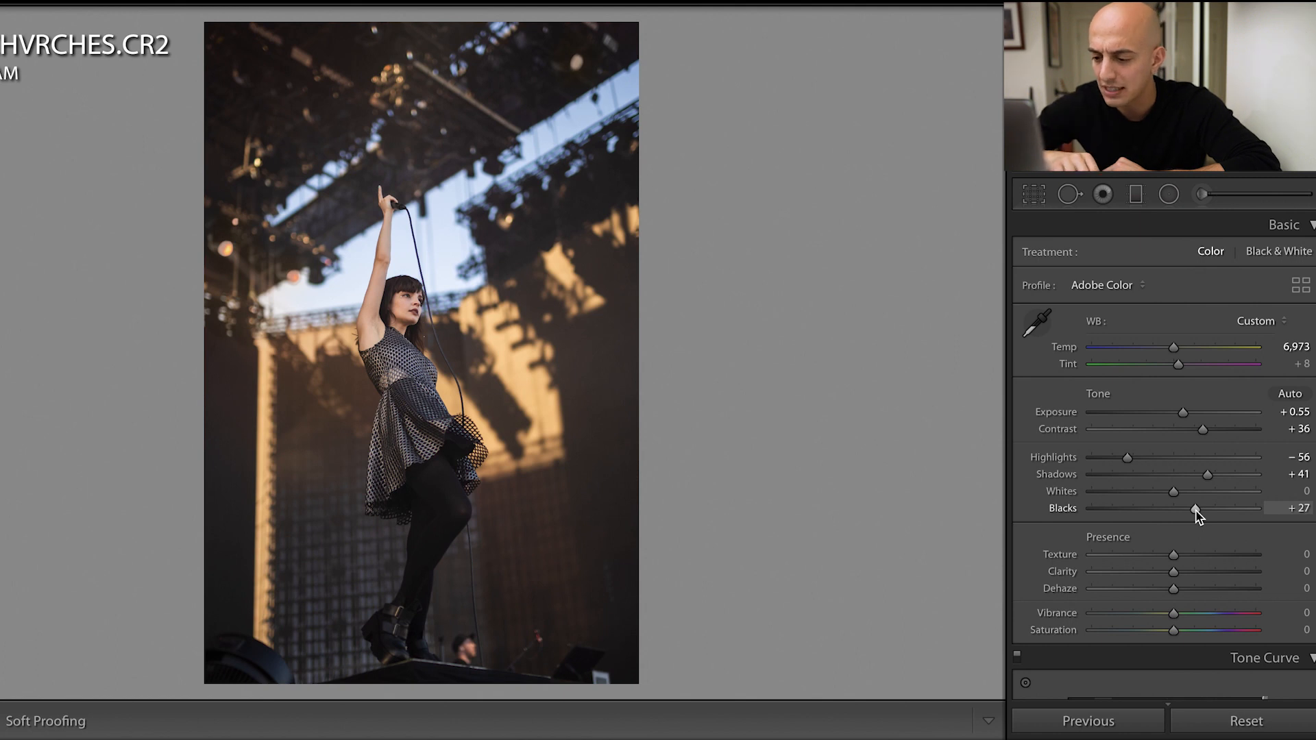
Remove the man's head behind the stage edge with a size 76 healing brush, sampling the dark backdrop beside it
left_click(454, 563)
left_click_drag(455, 557, 376, 453)
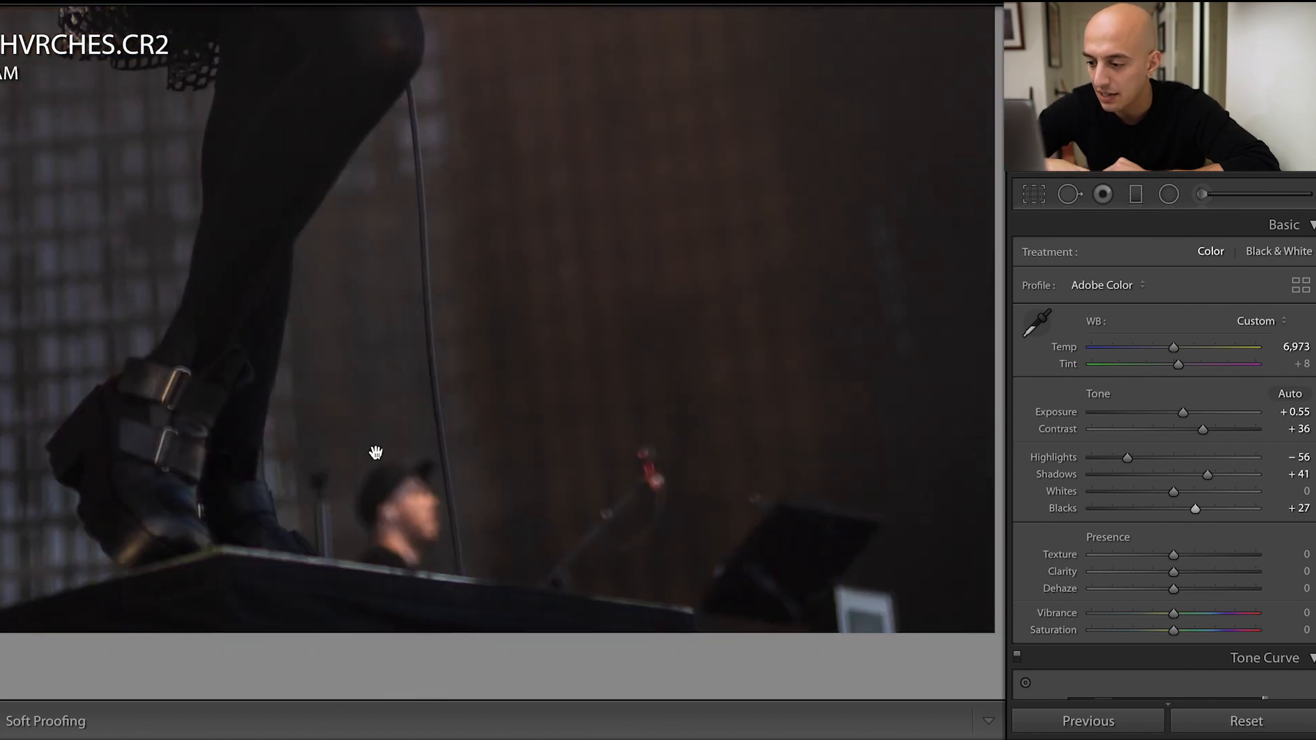
left_click(1069, 194)
scroll(420, 460, "down", 5)
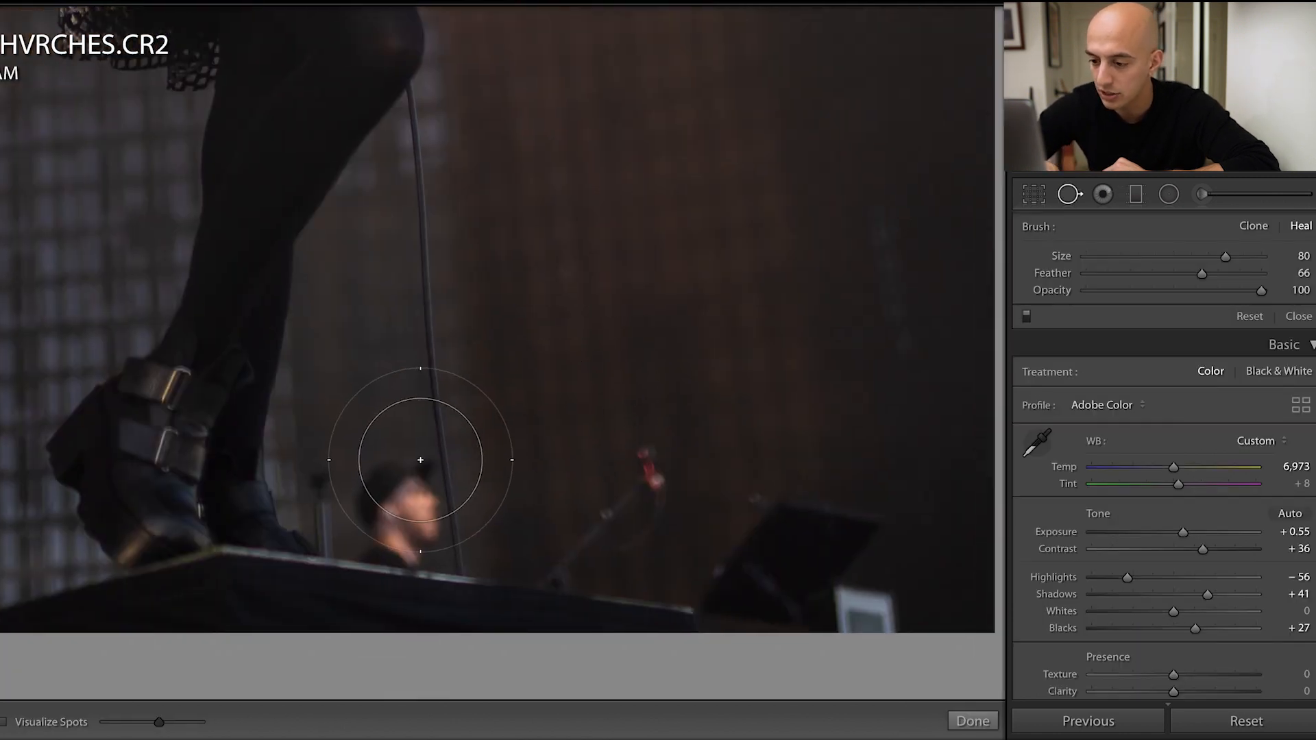
scroll(420, 460, "down", 2)
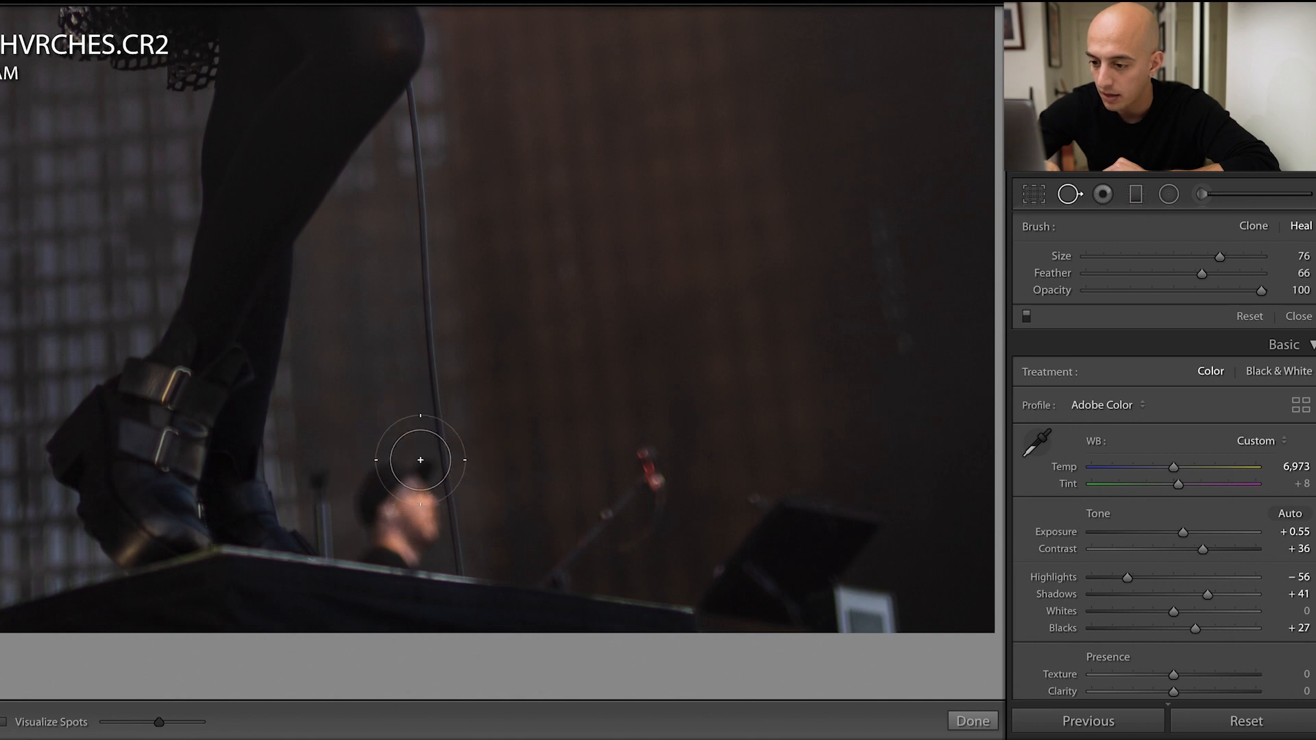
mouse_move(420, 460)
left_mouse_down()
mouse_move(420, 529)
mouse_move(397, 534)
mouse_move(376, 512)
mouse_move(377, 442)
left_mouse_up()
mouse_move(77, 465)
left_mouse_down()
mouse_move(146, 461)
mouse_move(575, 364)
mouse_move(572, 351)
left_mouse_up()
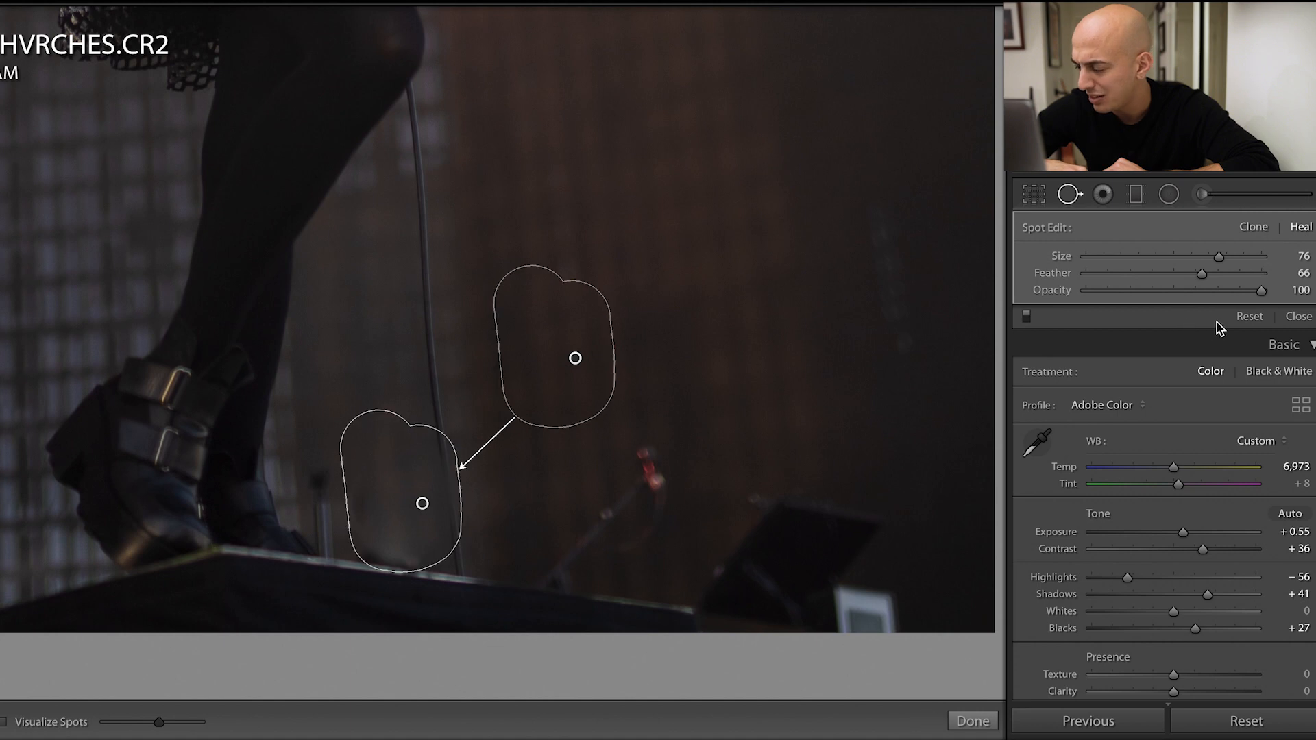
left_click_drag(408, 479, 404, 474)
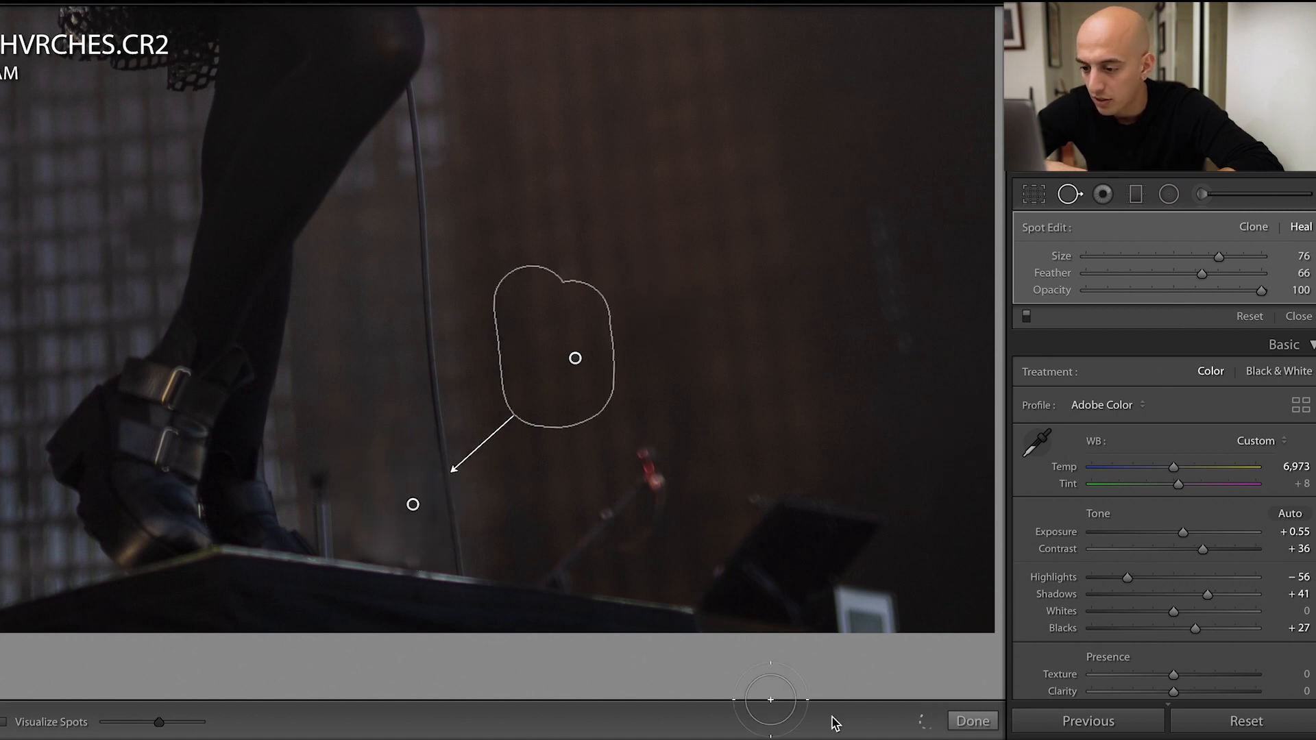
left_click(992, 723)
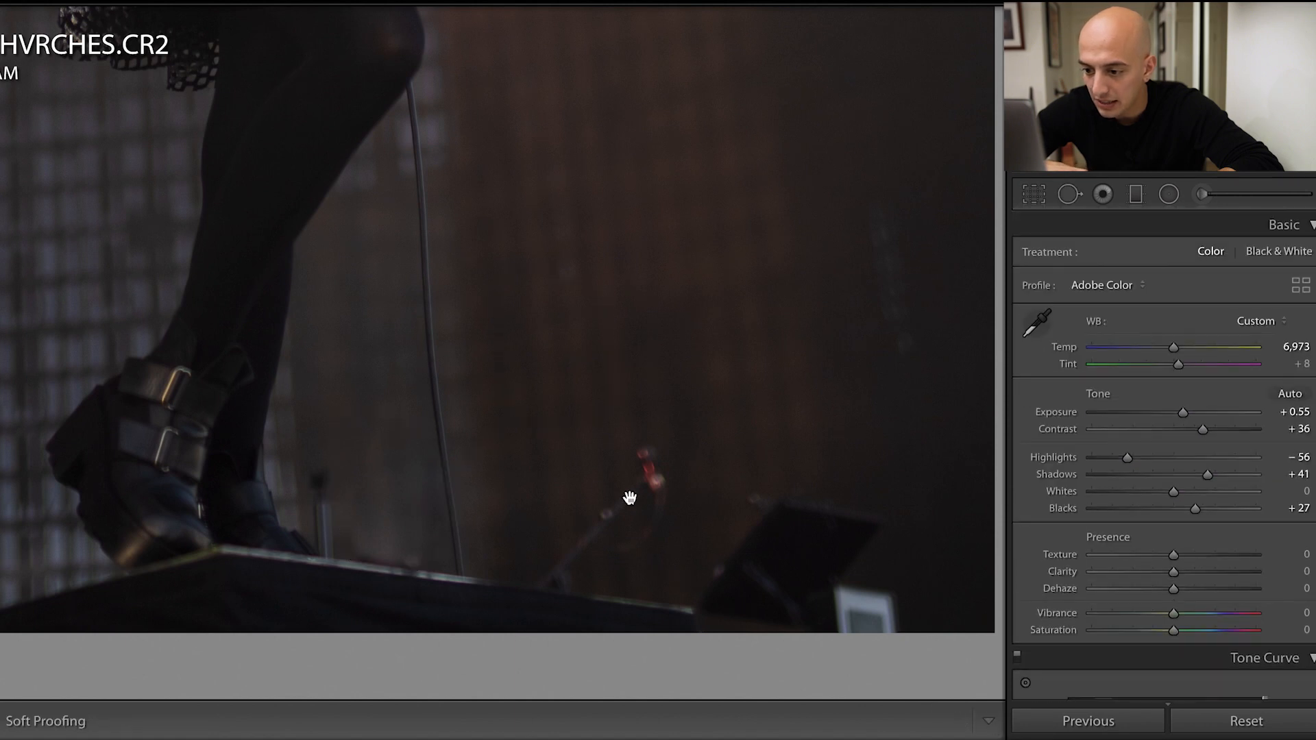
left_click(523, 483)
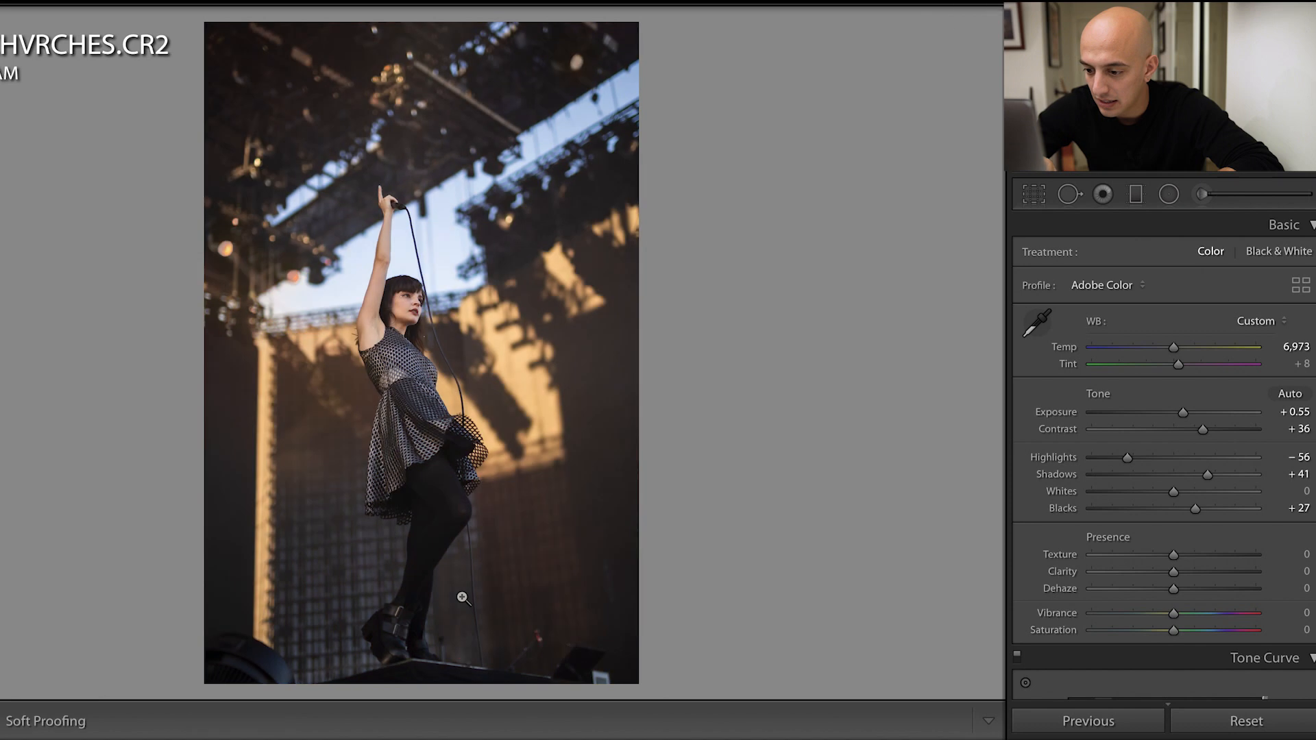
Heal away the bright rectangular object in the photo's lower-right corner, sampling the dark backdrop above it
left_click_drag(578, 664, 587, 515)
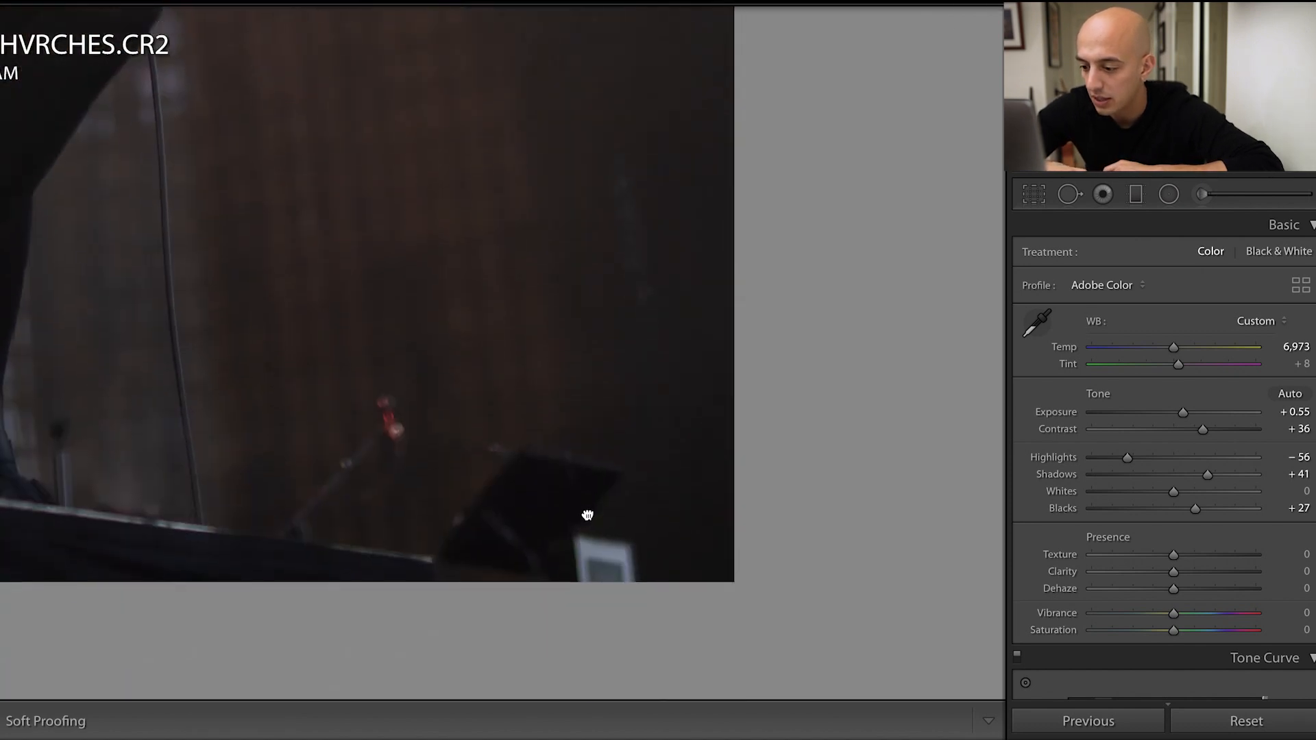
left_click(1068, 194)
left_click_drag(585, 543, 607, 560)
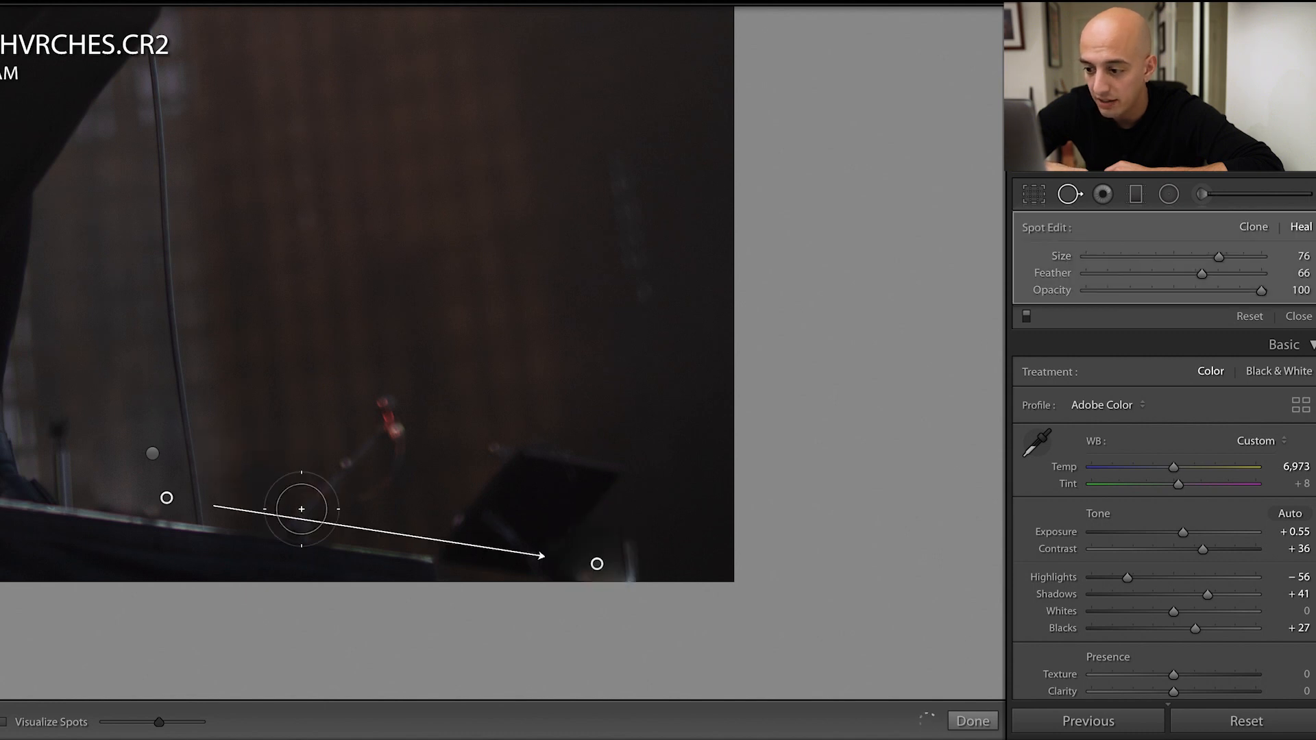
mouse_move(183, 485)
left_mouse_down()
mouse_move(673, 319)
mouse_move(641, 353)
mouse_move(656, 357)
left_mouse_up()
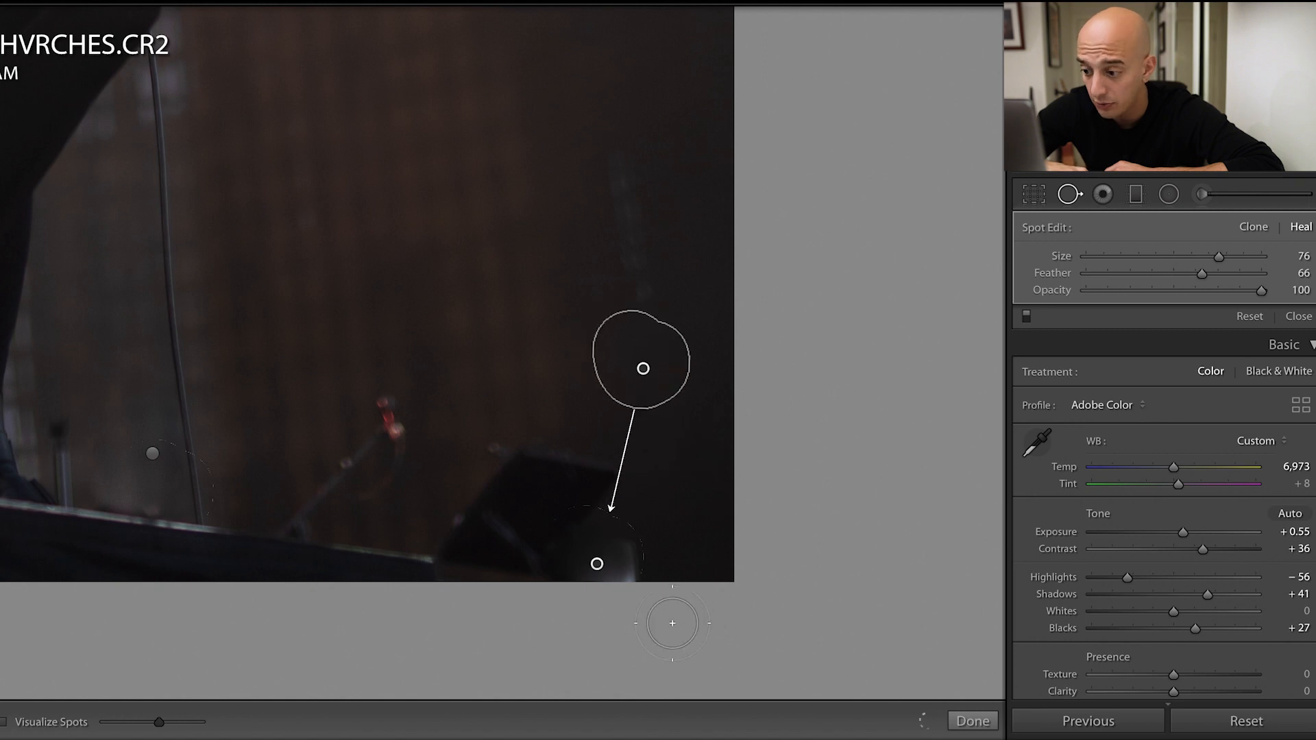
mouse_move(630, 569)
left_mouse_down()
mouse_move(614, 553)
mouse_move(613, 569)
left_mouse_up()
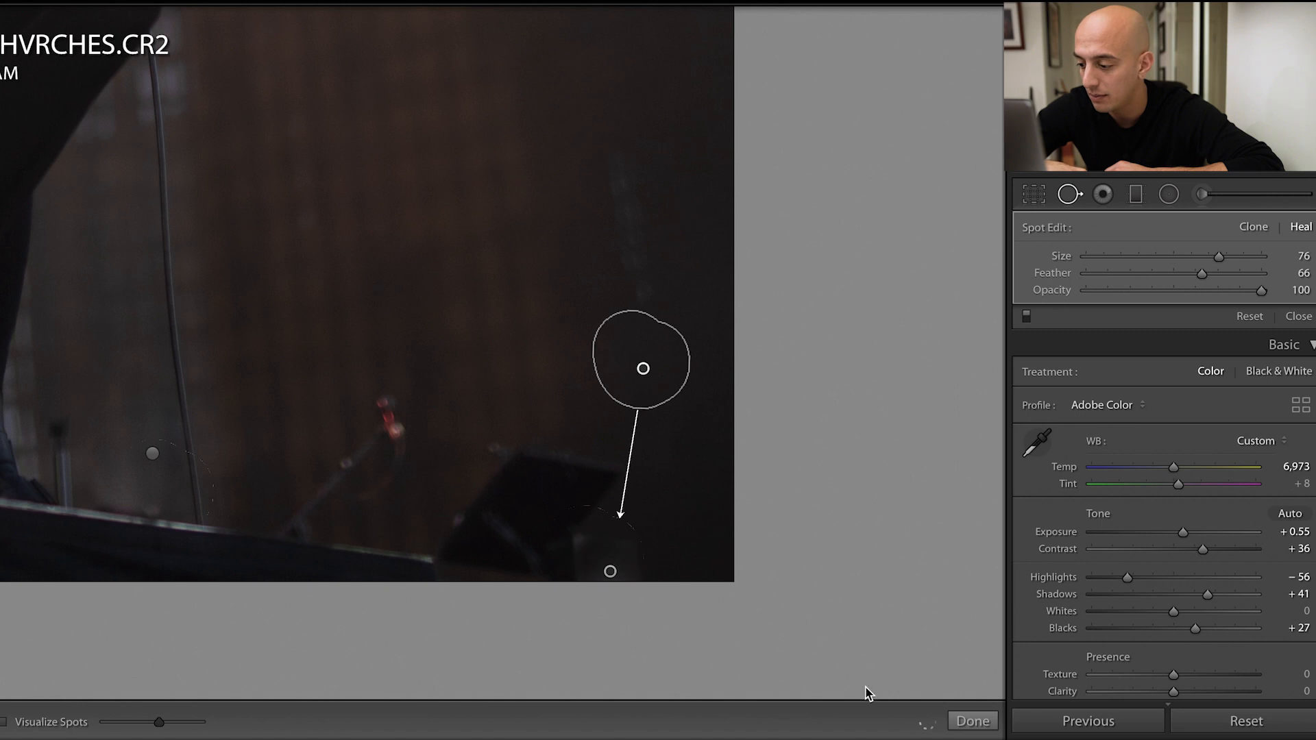
left_click(970, 720)
left_click(535, 345)
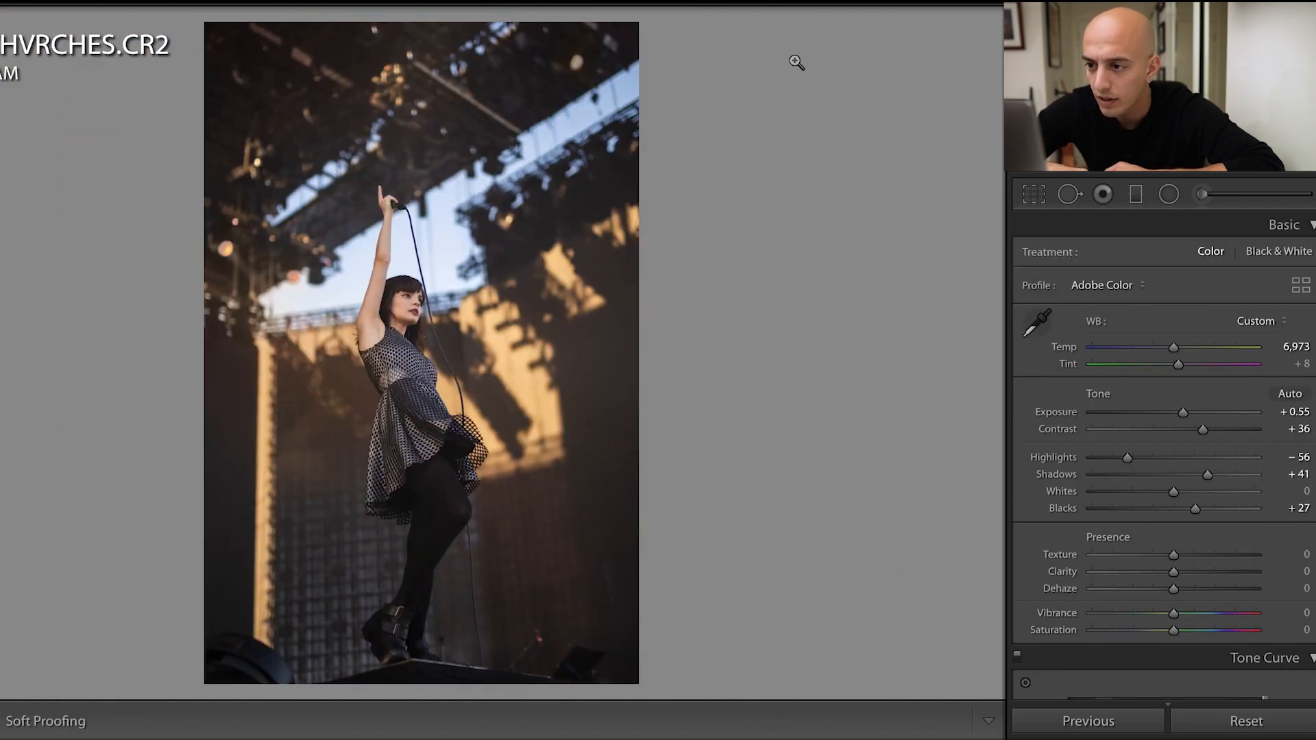
Trim a thin strip off the top of the photo's crop and apply it
left_click(1034, 194)
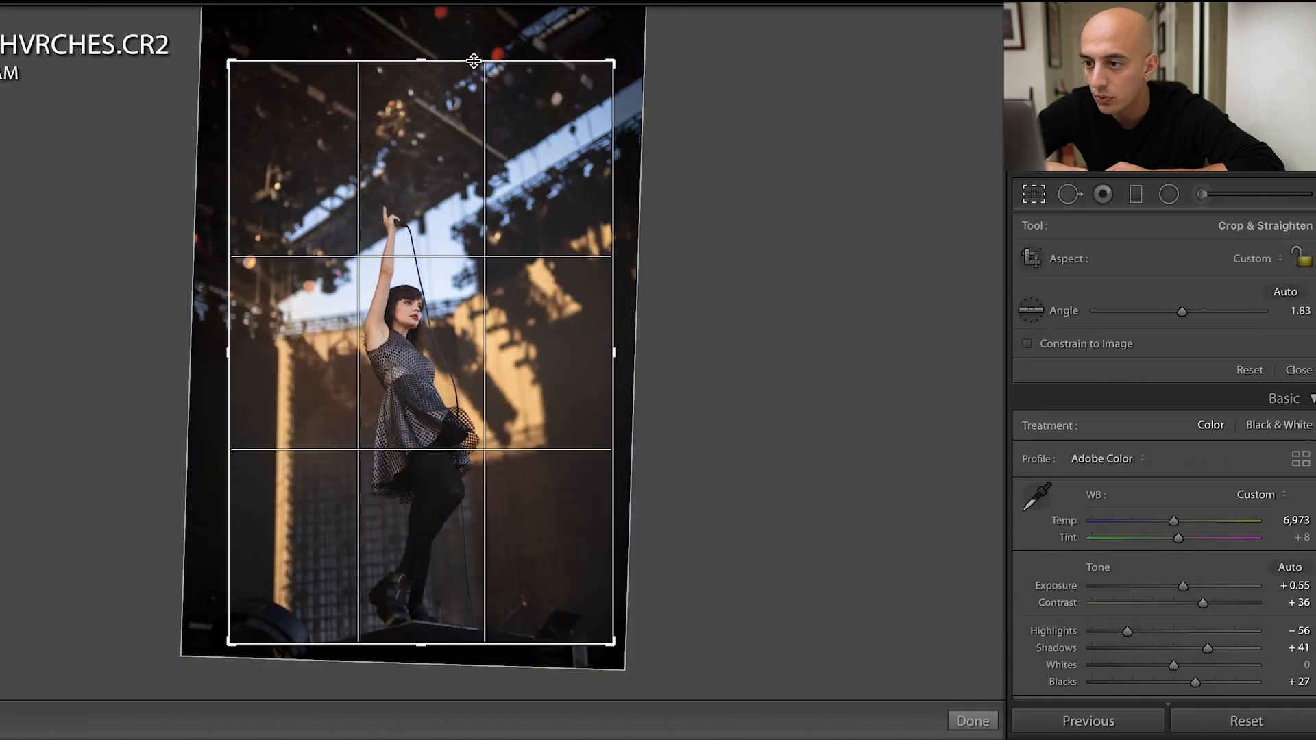
left_click_drag(432, 61, 431, 65)
key("Return")
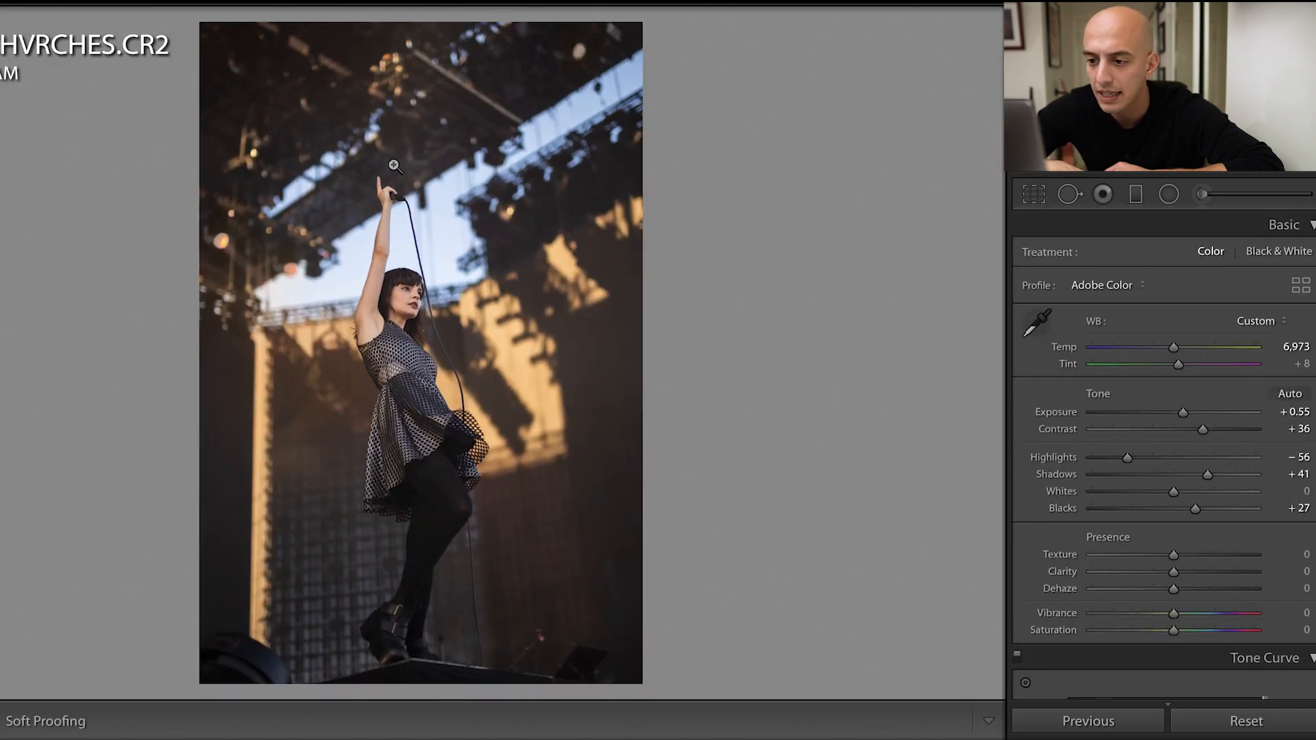
Shape the RGB tone curve into a gentle S, lowering a point in the shadows and raising one in the highlights
scroll(1028, 480, "down", 5)
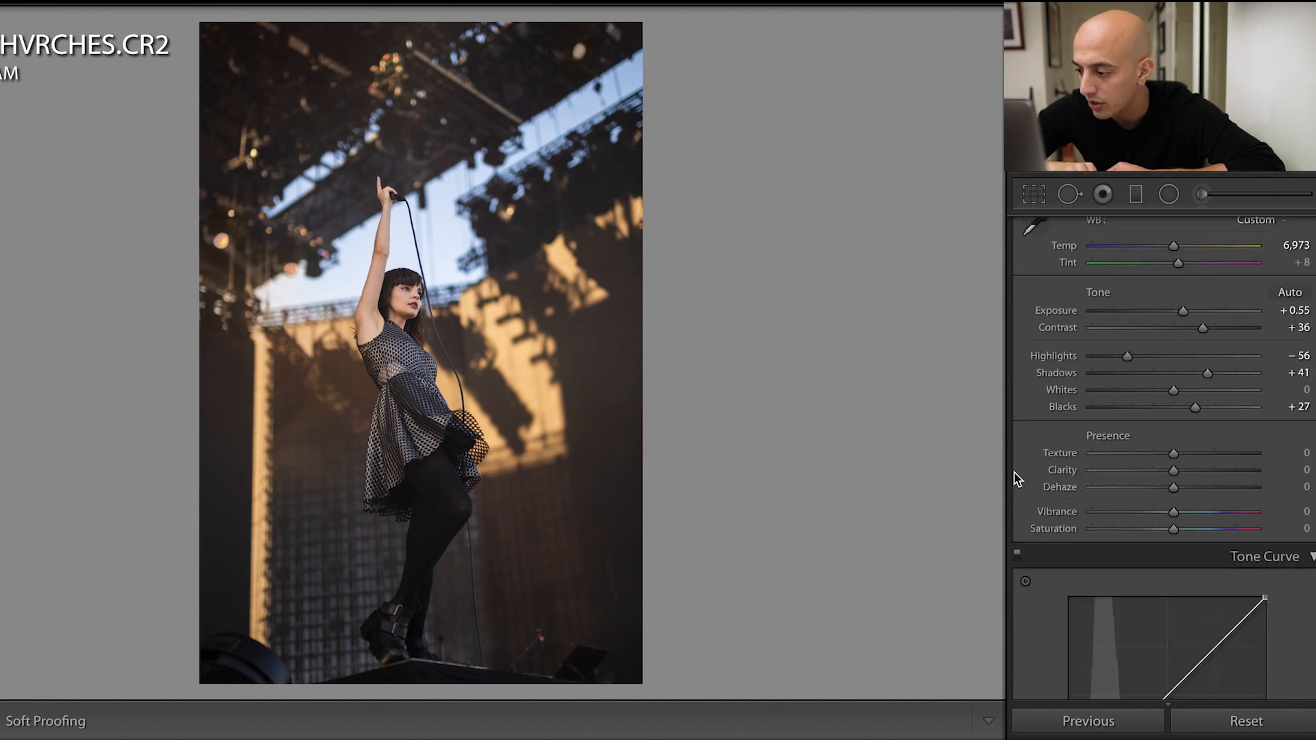
left_click_drag(1088, 595, 1089, 591)
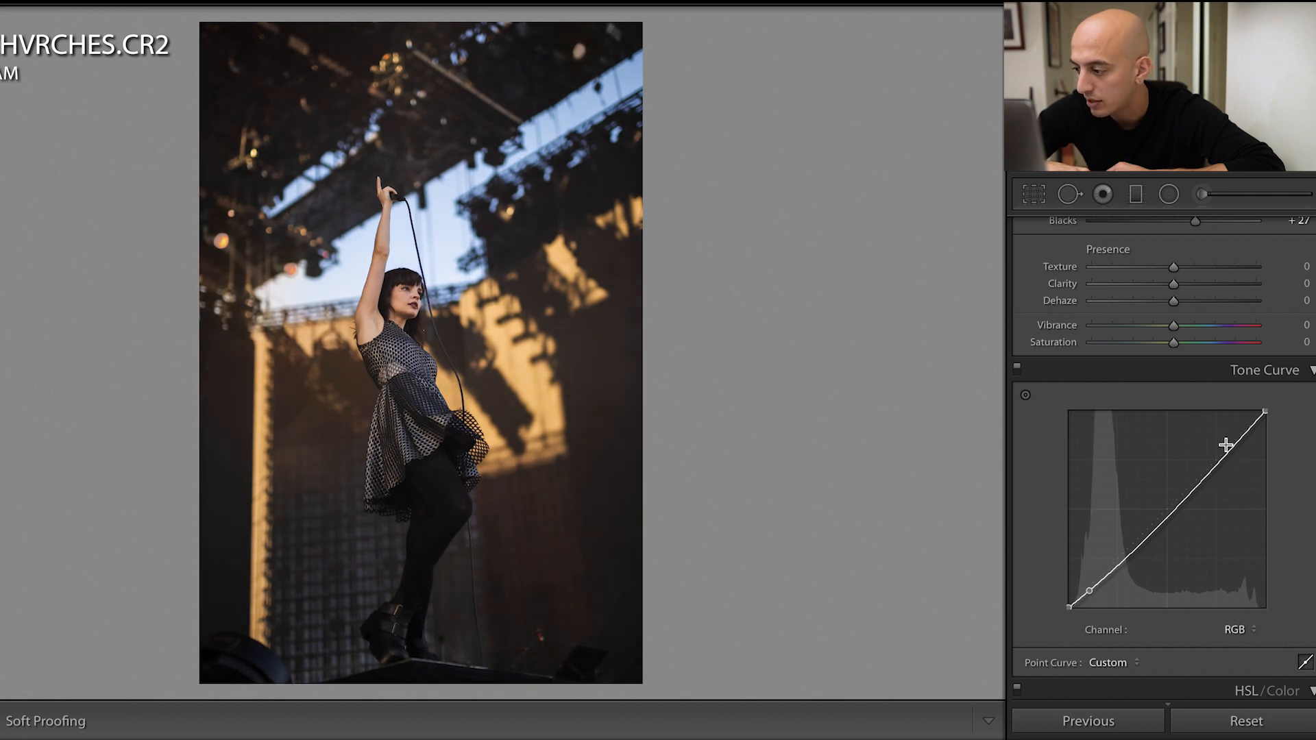
left_click_drag(1234, 444, 1229, 442)
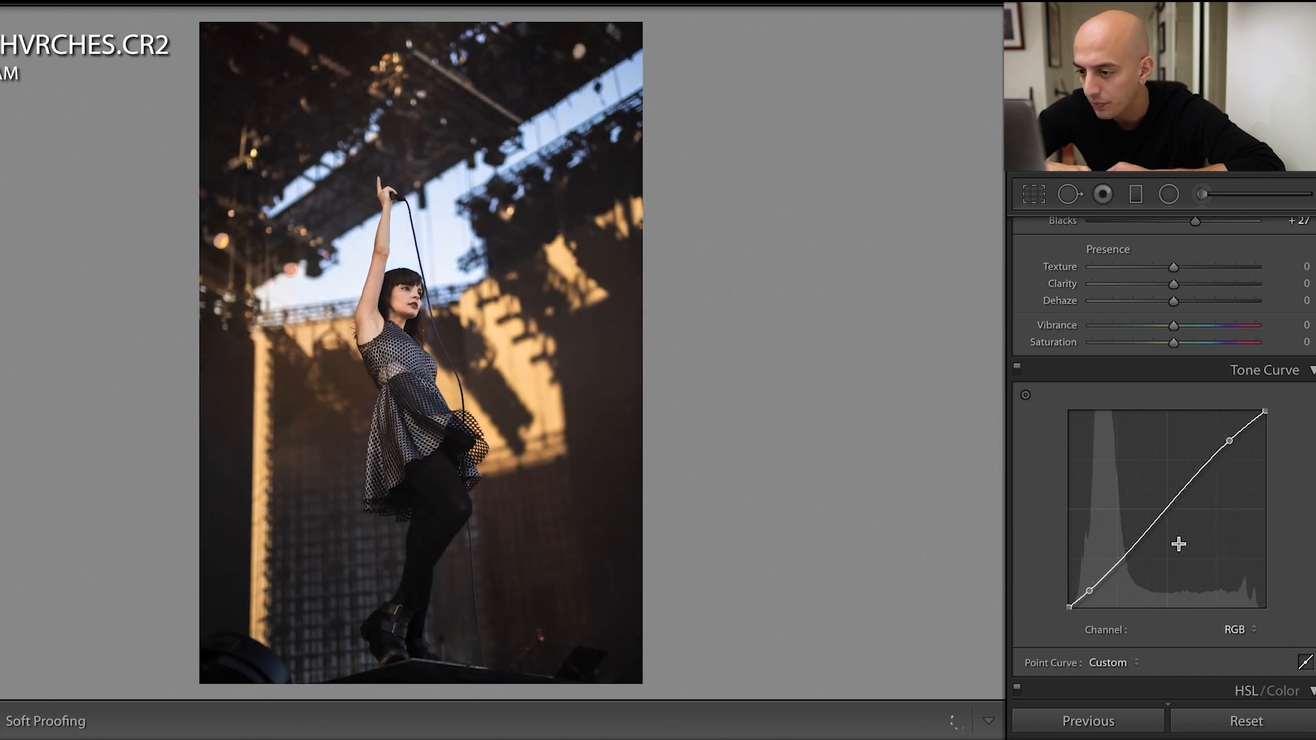
Try a blue split-toning tint in the shadows with hue 234 and saturation 21, and reset the shadows hue
scroll(1177, 543, "down", 3)
scroll(1176, 555, "down", 4)
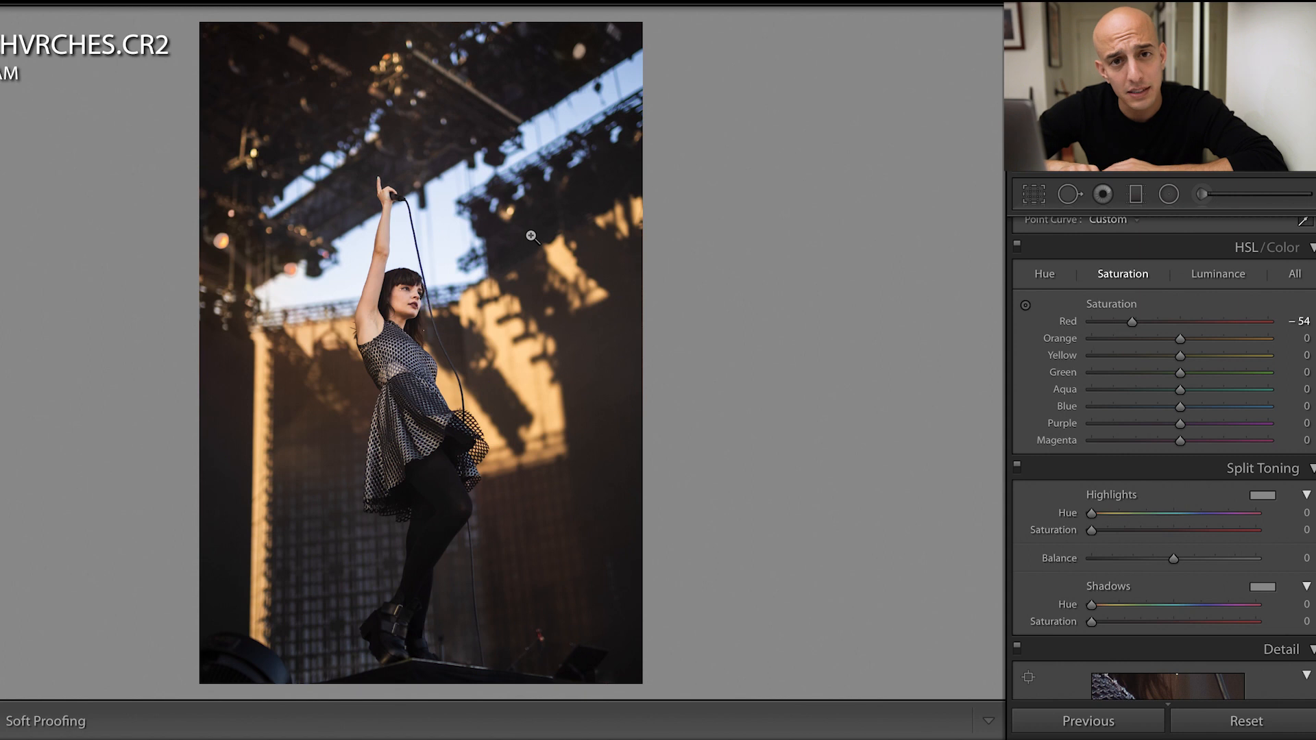
left_click_drag(1122, 617, 1204, 607)
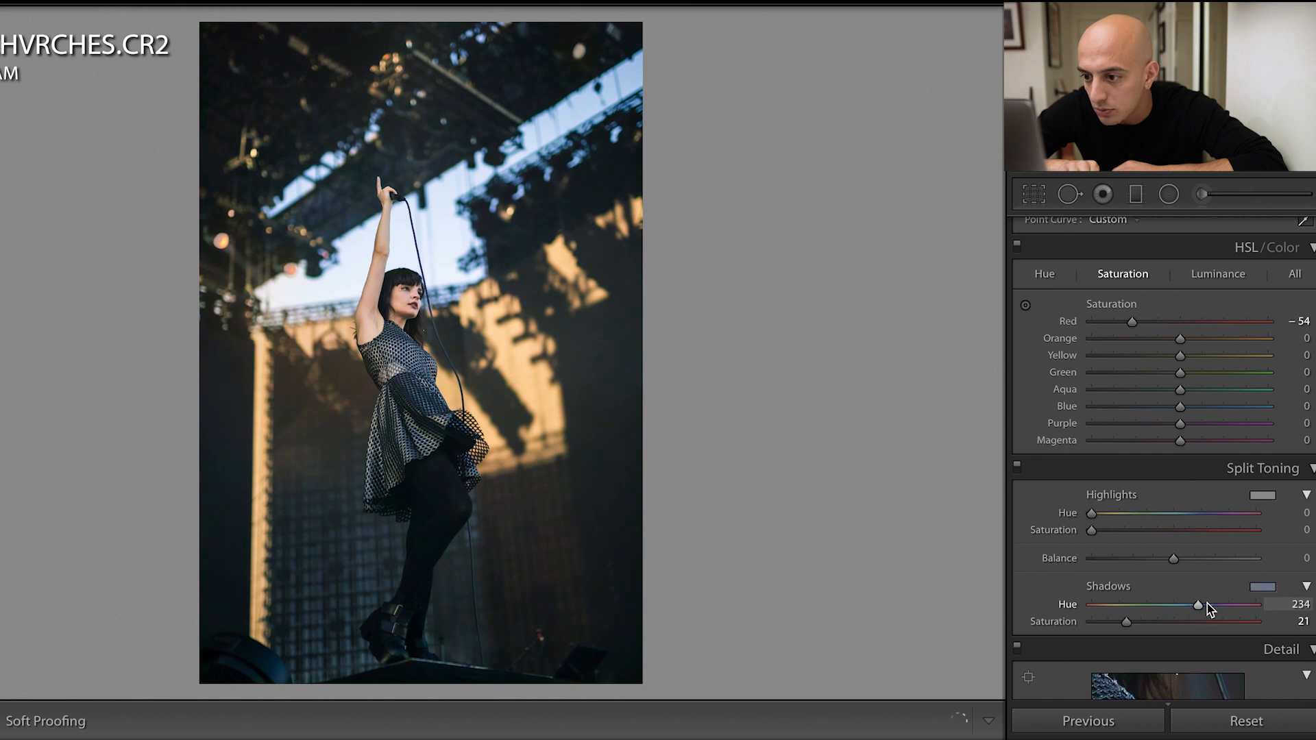
double_click(1067, 604)
Split-tone the photo with highlights hue 107 and saturation 8, and shadows saturation 11
left_click(1161, 623)
left_click_drag(1156, 624, 1130, 622)
left_click(1139, 531)
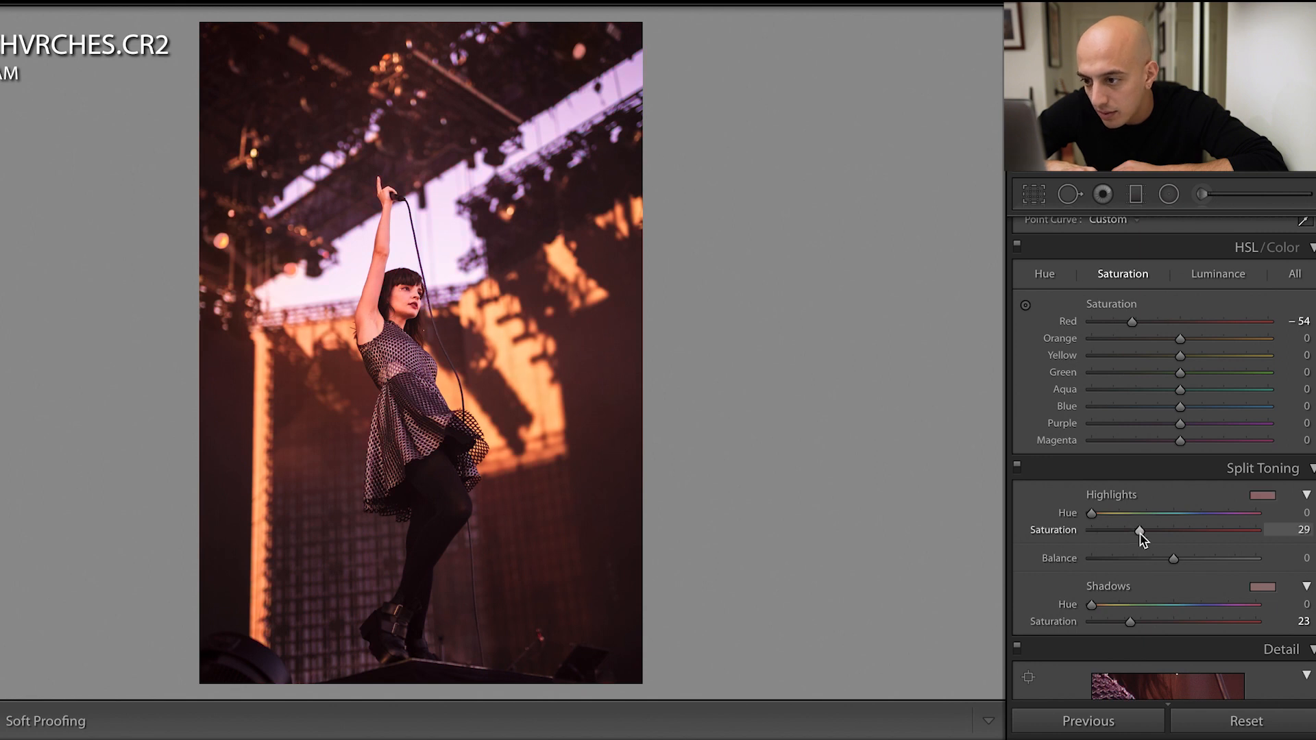
left_click_drag(1140, 513, 1104, 540)
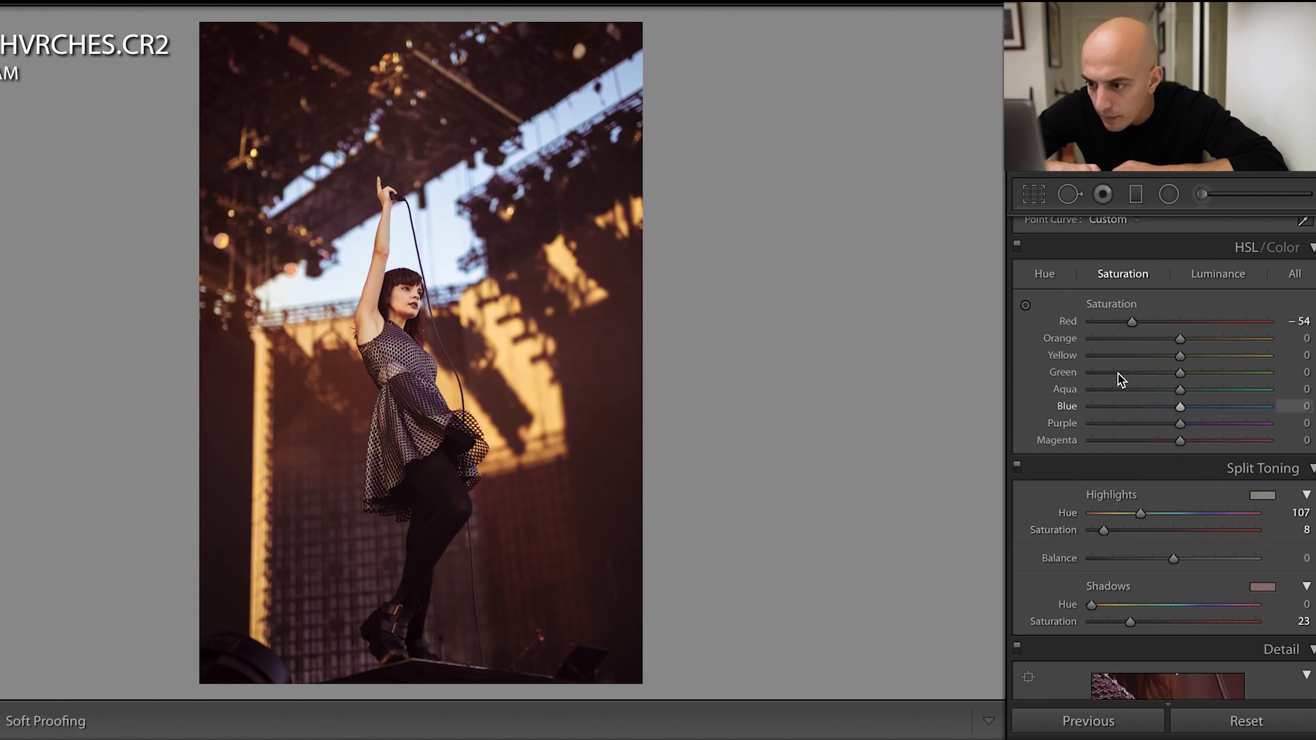
left_click_drag(1104, 623, 1110, 623)
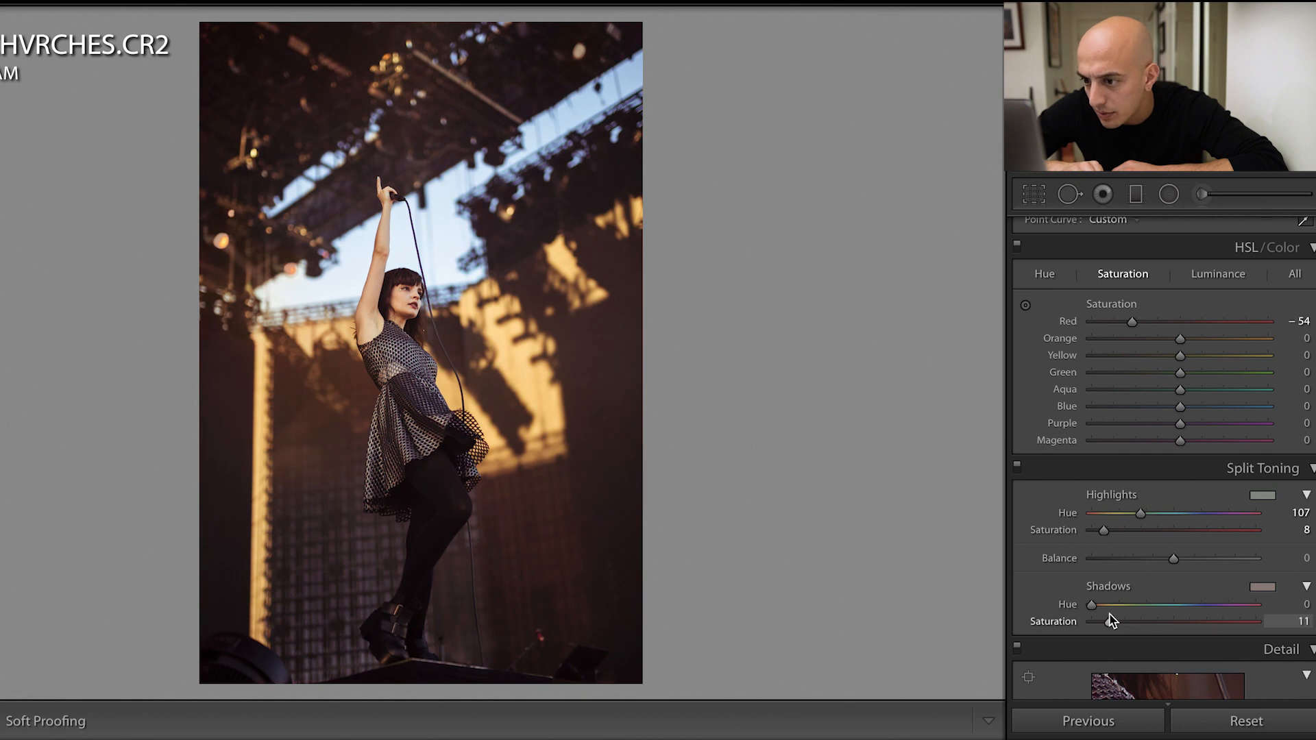
Try shifting the sky's blue hue to +100 by targeted adjustment on the photo, and undo the shift
left_click(1044, 273)
left_click(1026, 308)
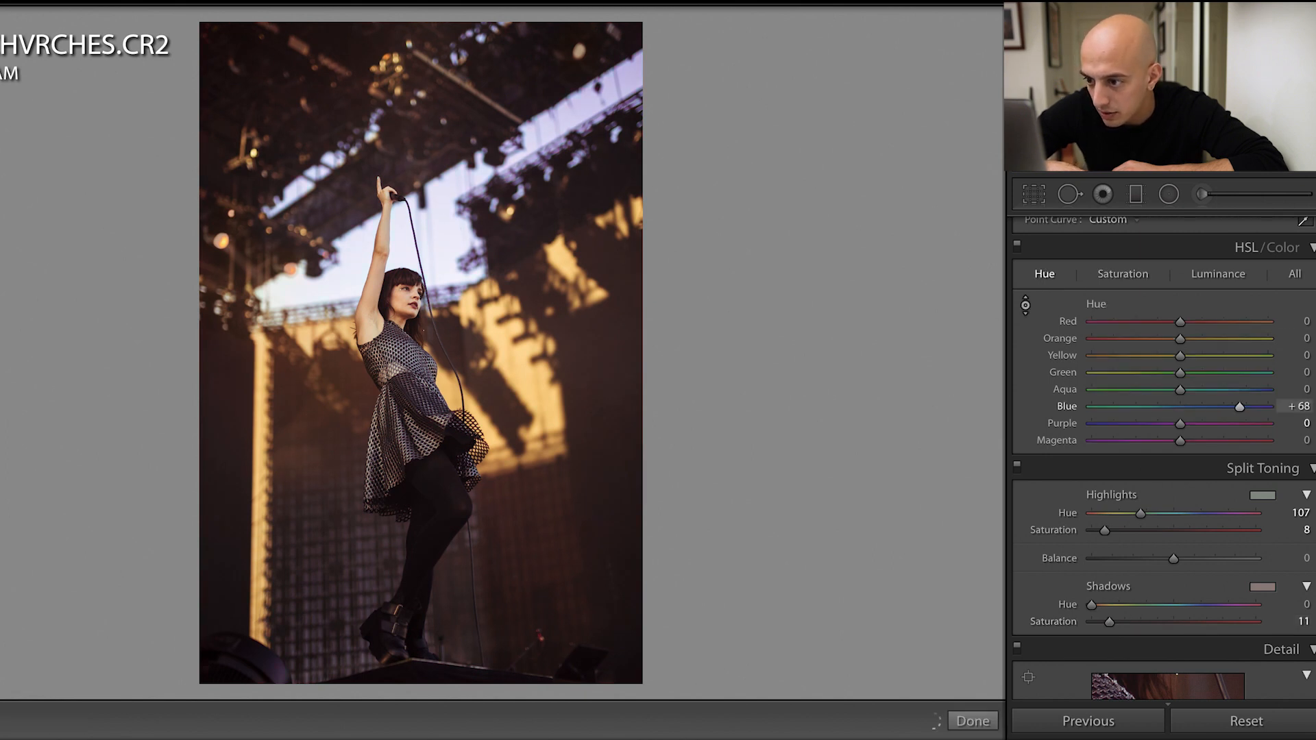
left_click_drag(445, 220, 445, 192)
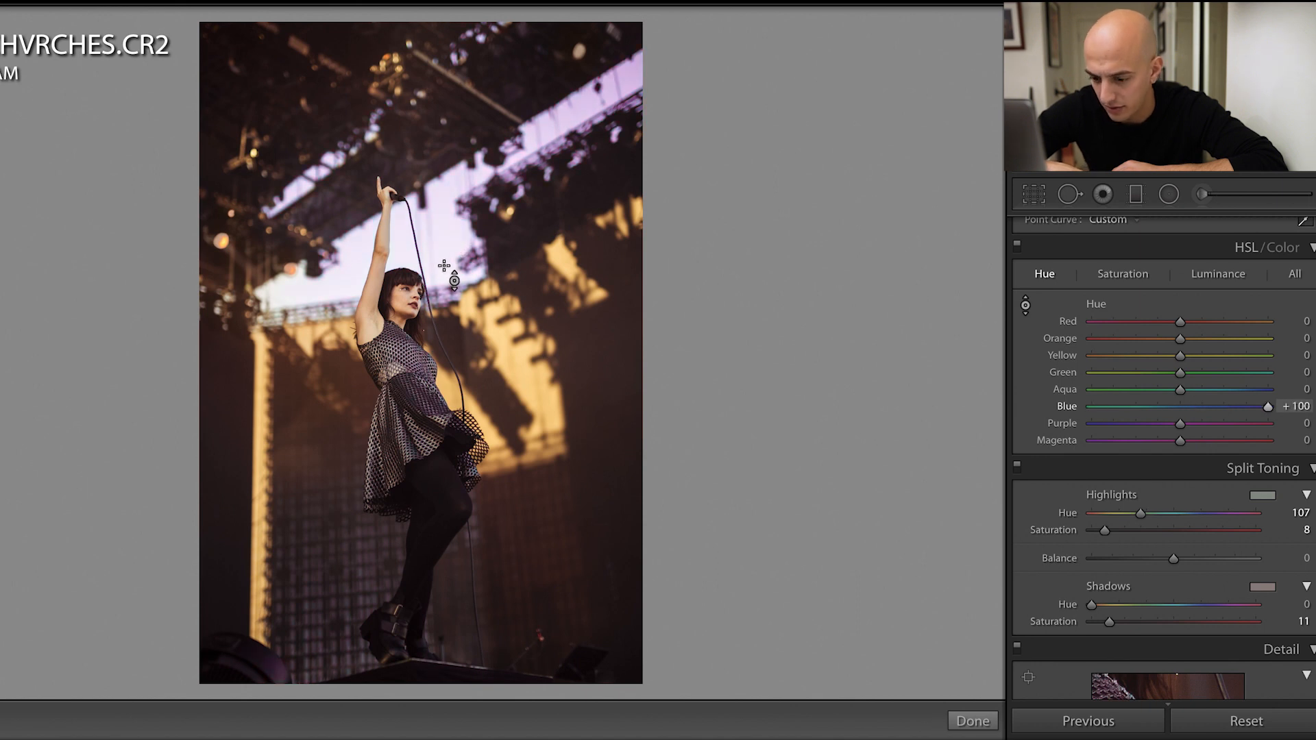
key("ctrl+z")
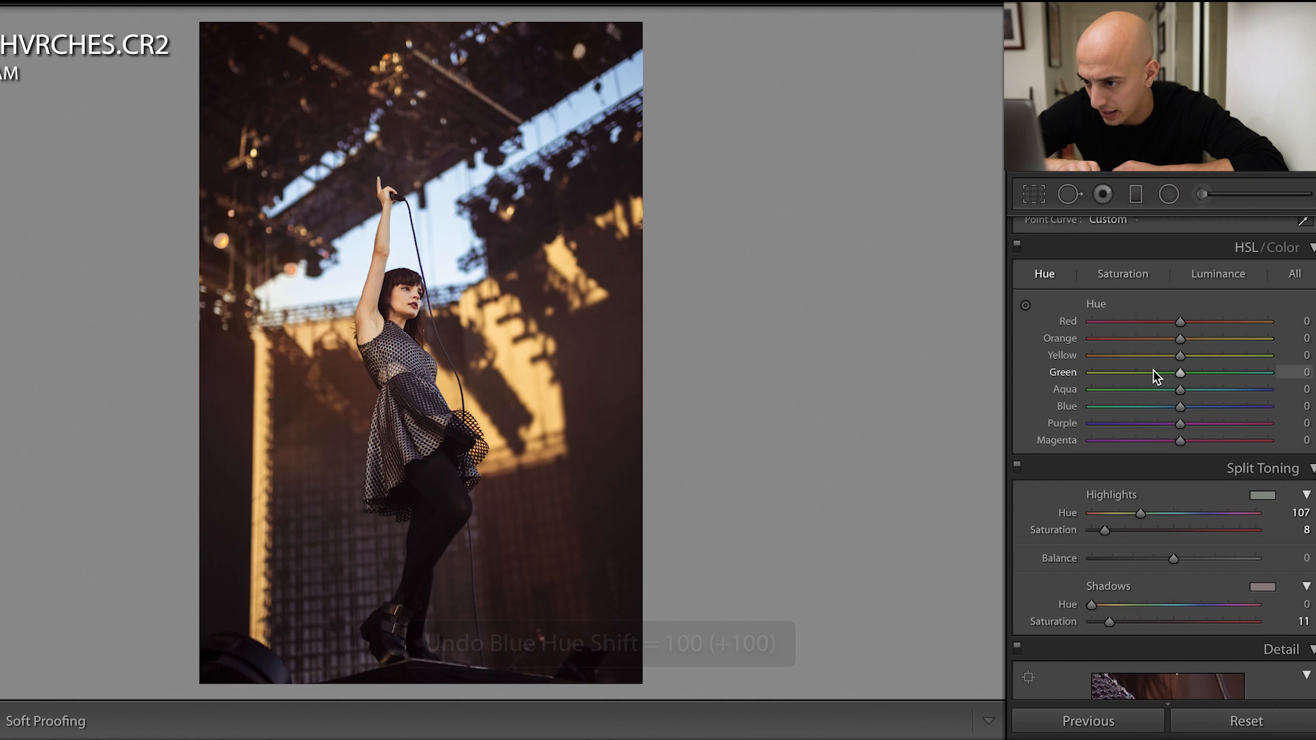
Try the lens profile corrections, compare the photo with and without them, and switch them back off
scroll(1153, 373, "down", 5)
scroll(1154, 373, "down", 6)
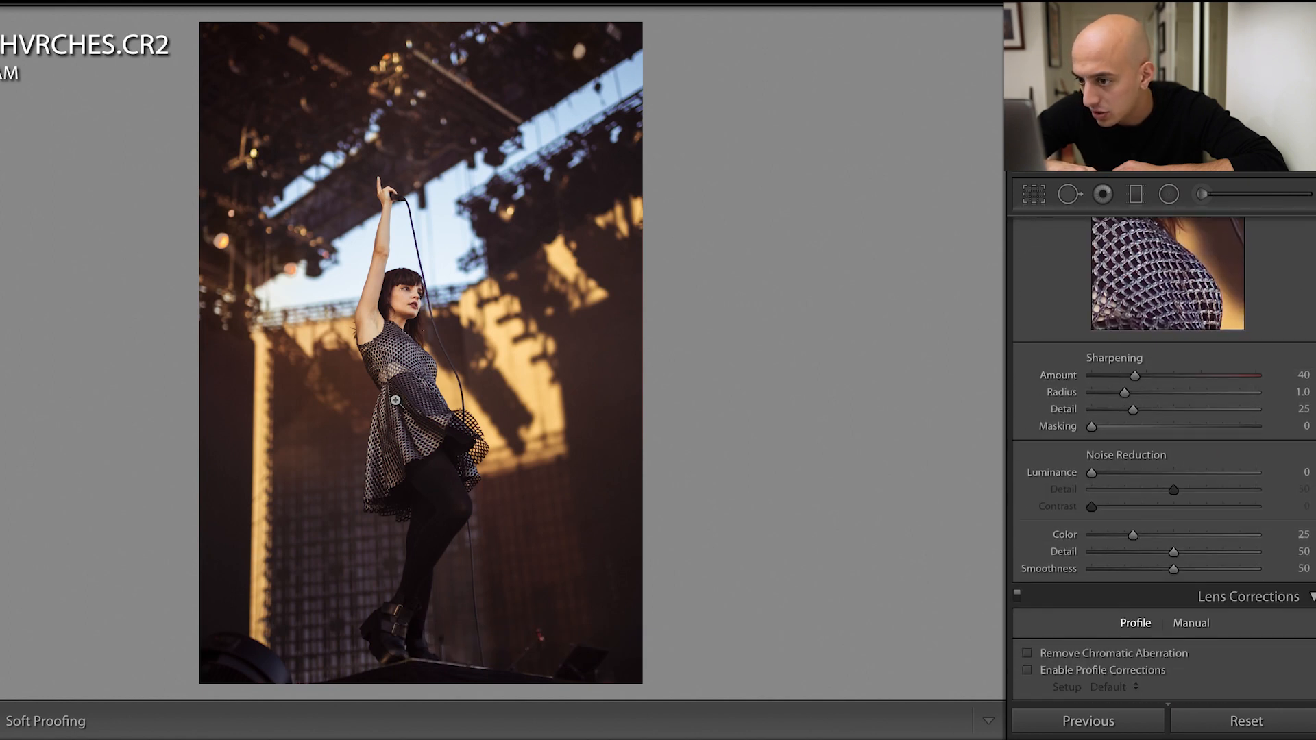
left_click(1067, 670)
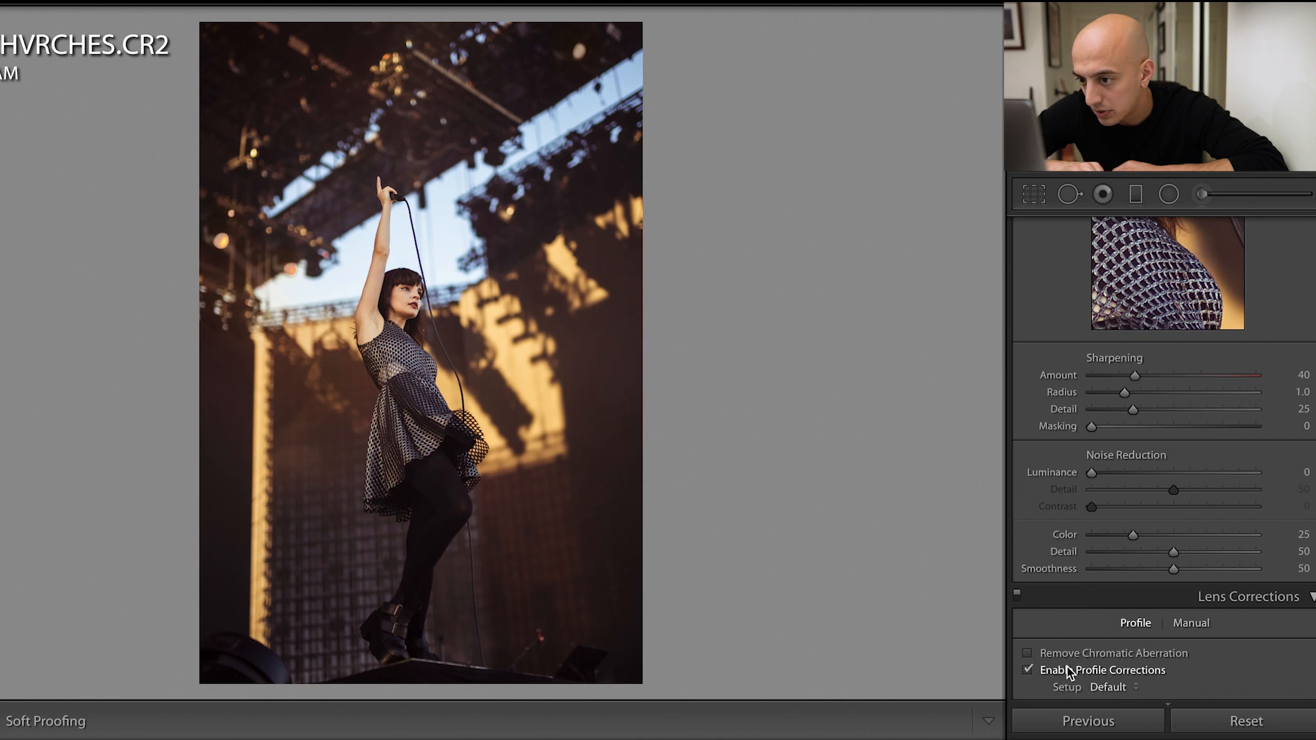
scroll(1089, 568, "down", 3)
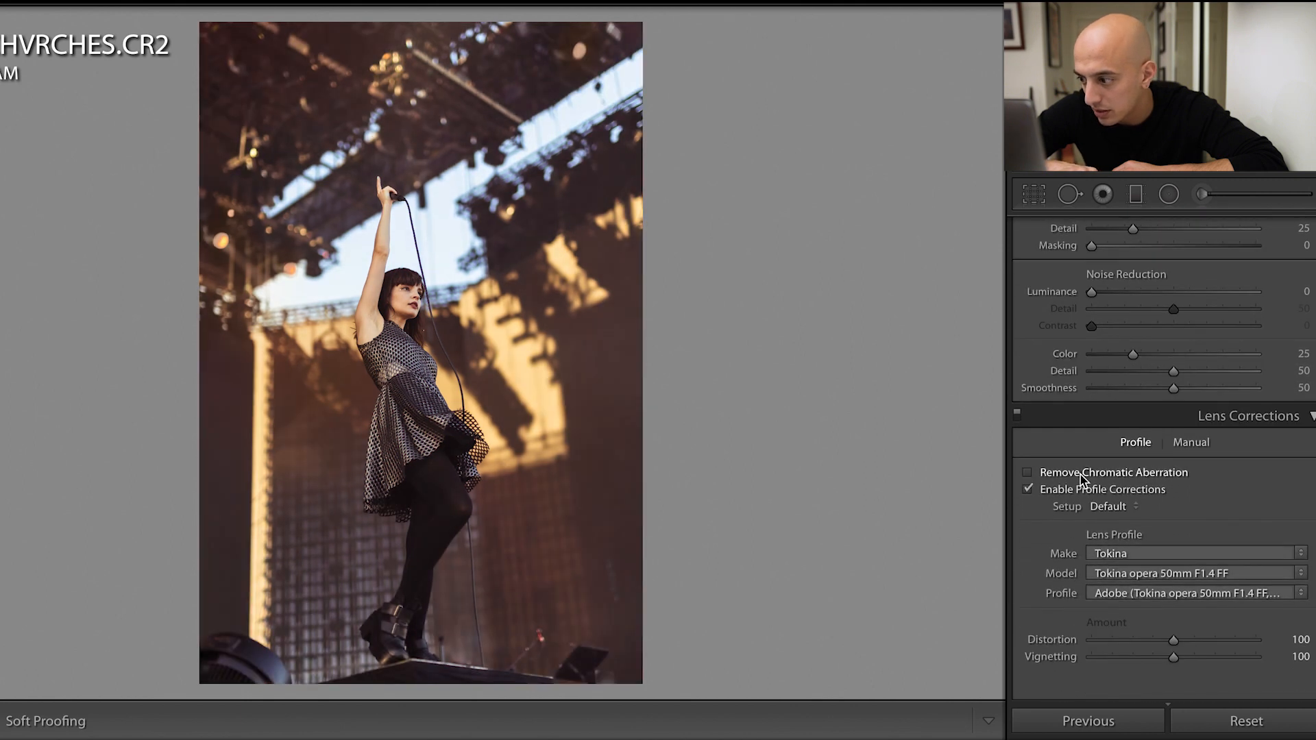
left_click(1078, 491)
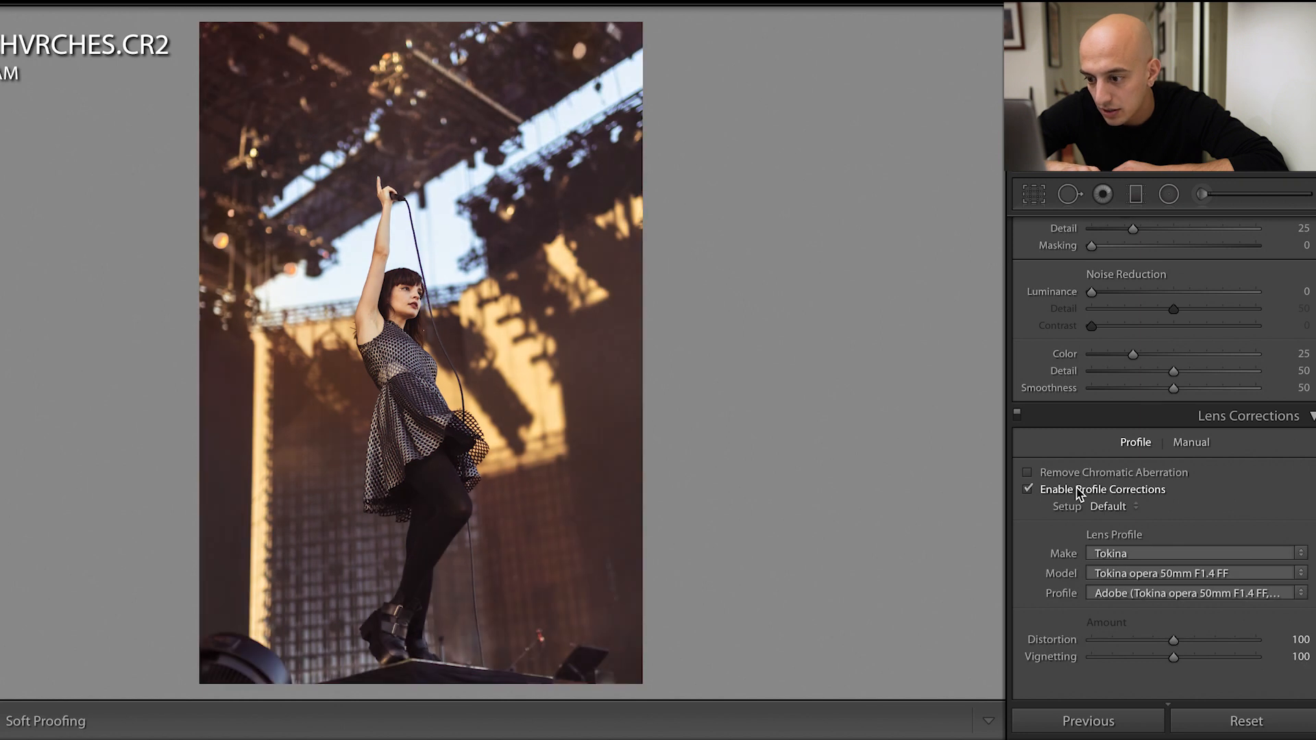
left_click(1079, 491)
Try the Auto Upright perspective correction on the photo twice, undoing it each time
scroll(1155, 519, "down", 1)
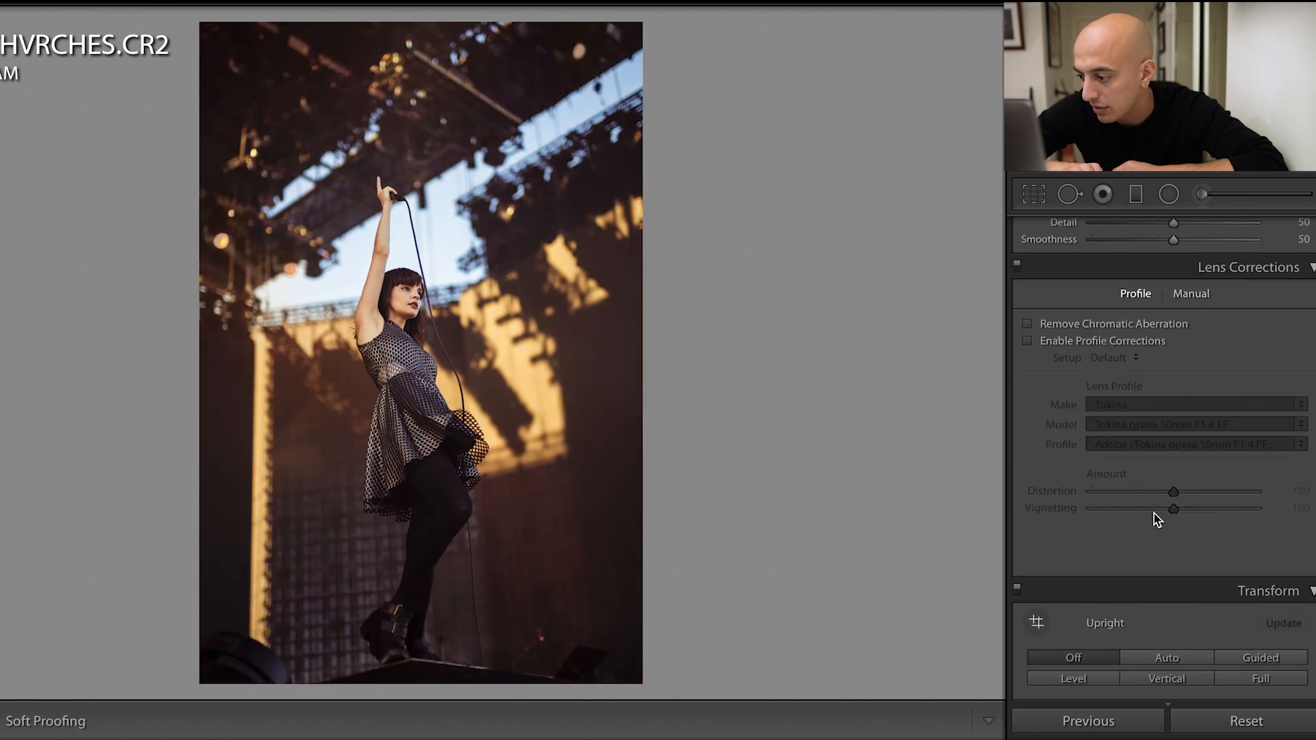
scroll(1154, 519, "down", 3)
left_click(1160, 544)
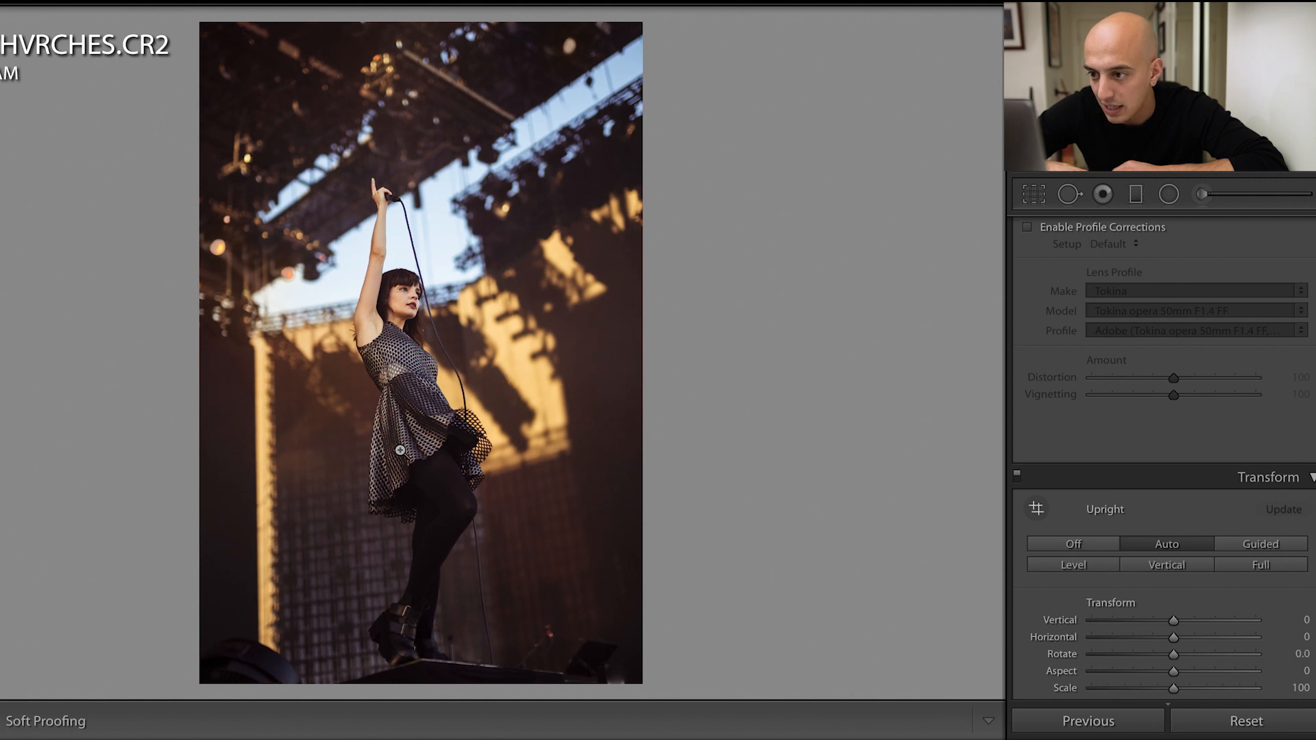
key("ctrl+z")
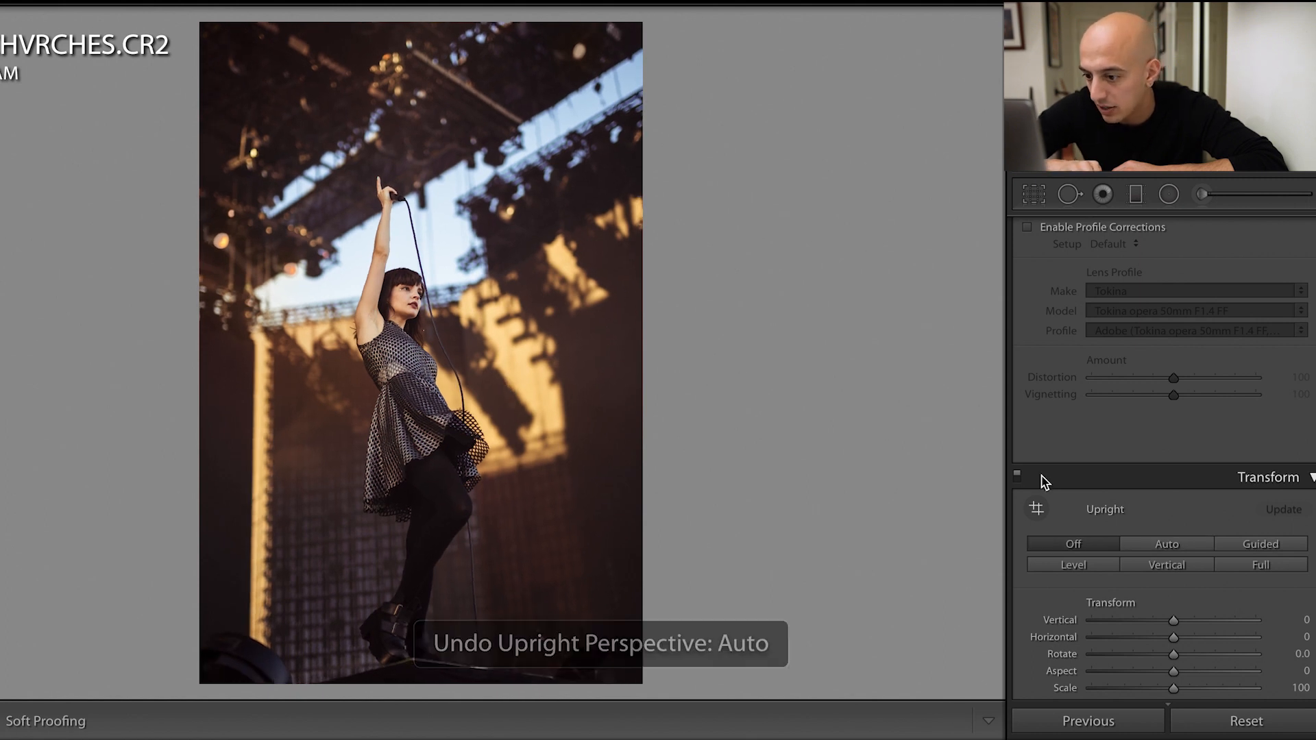
left_click(1143, 543)
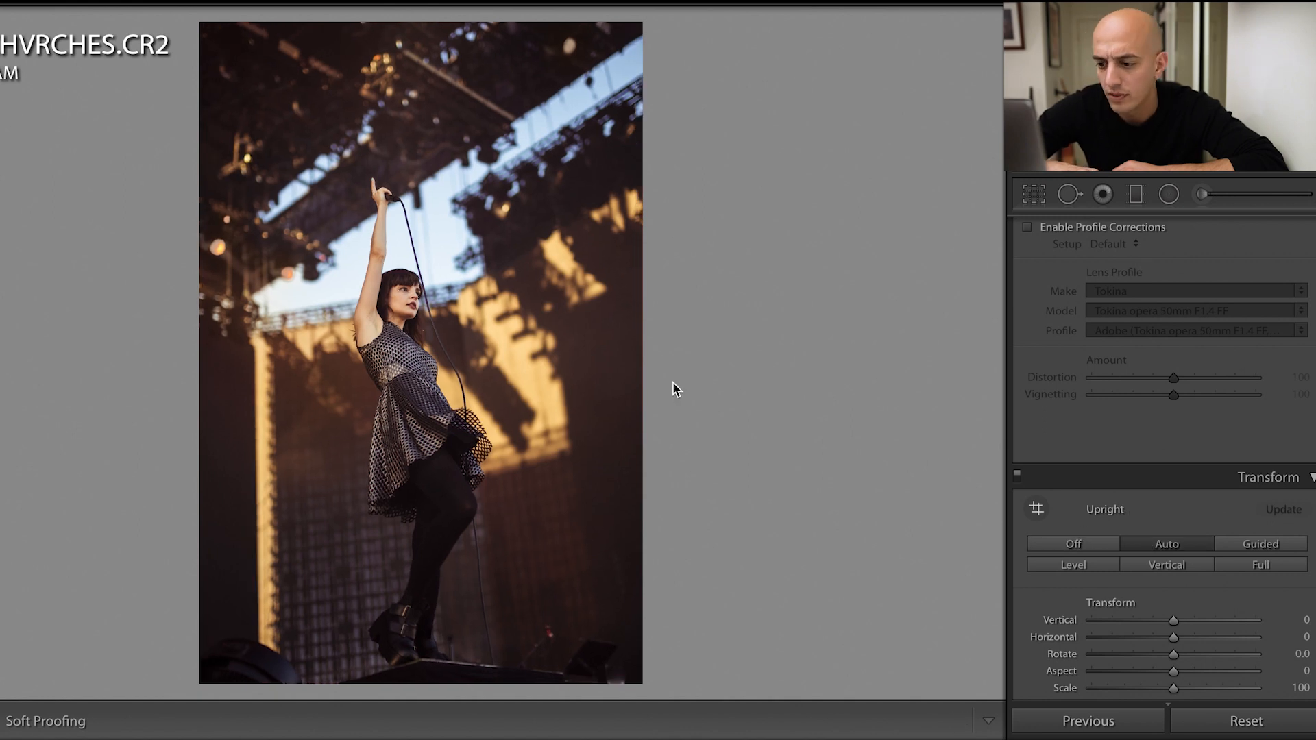
key("ctrl+z")
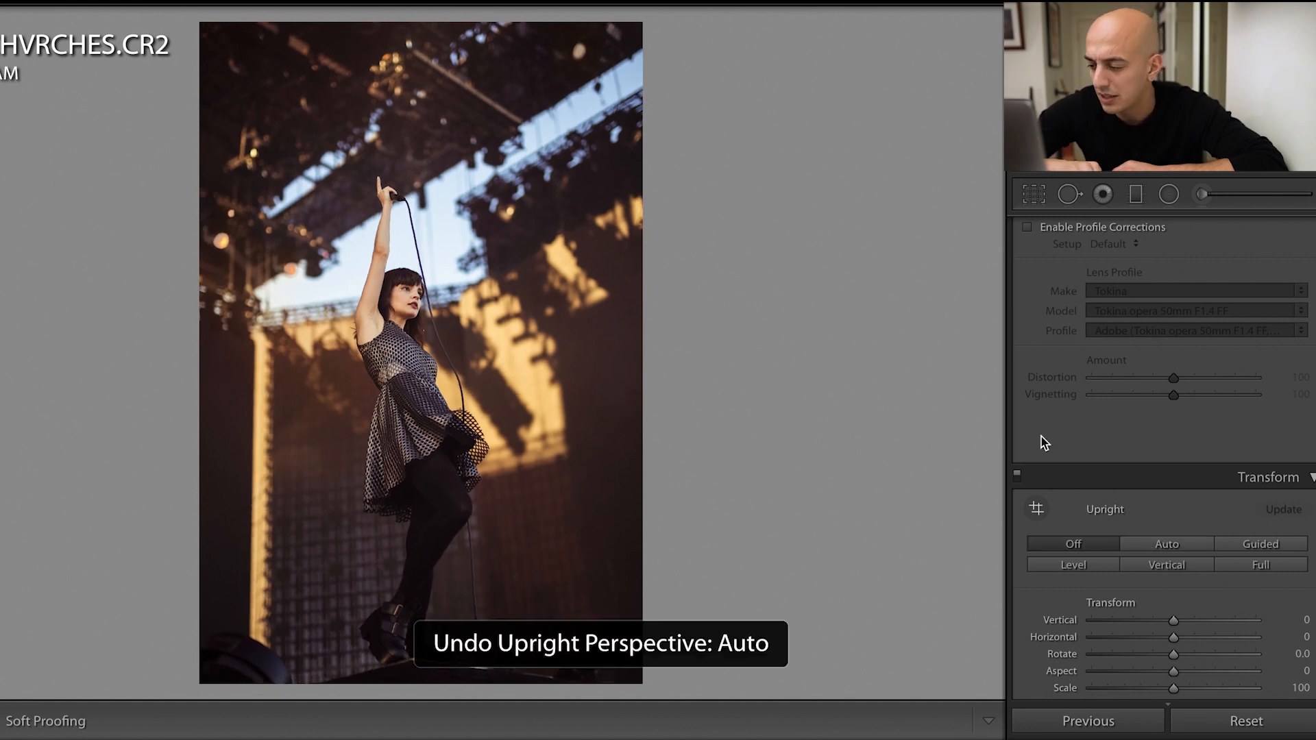
Set the calibration's shadows tint to +16, red primary hue to +3 and red primary saturation to −8
scroll(1143, 506, "down", 10)
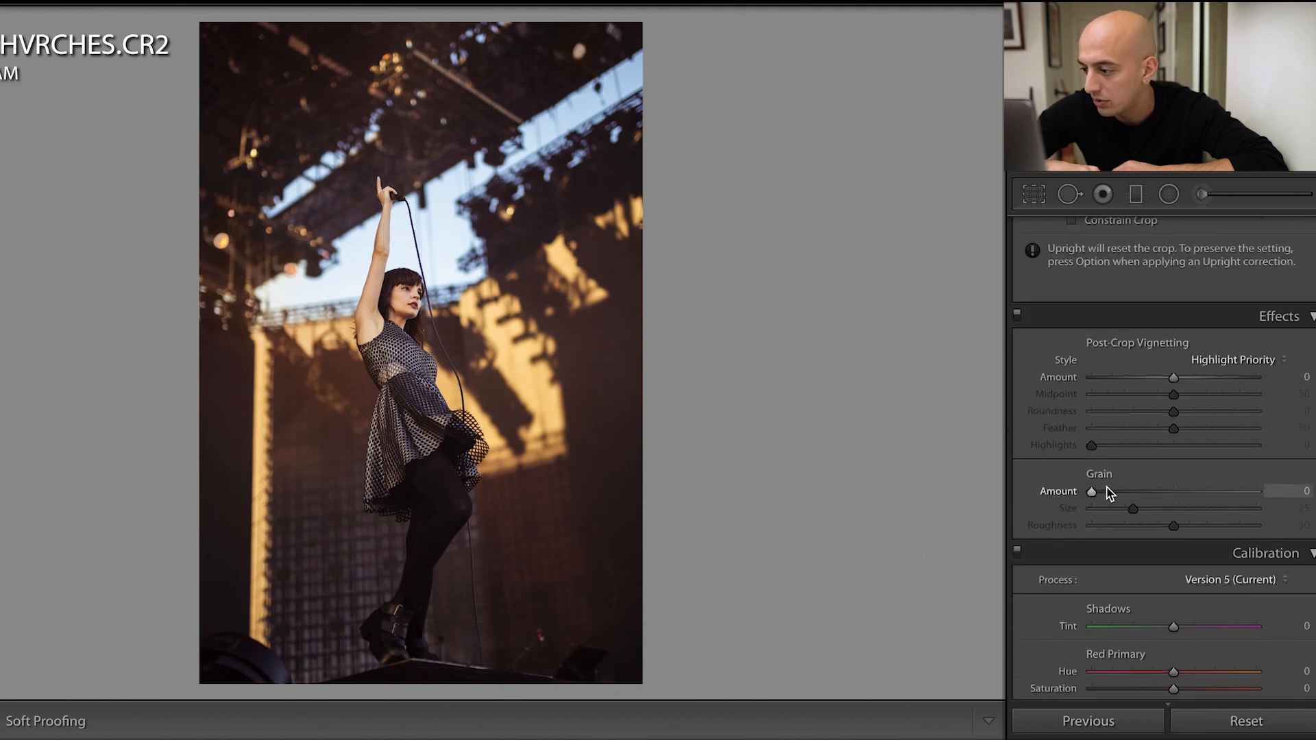
scroll(1110, 492, "down", 5)
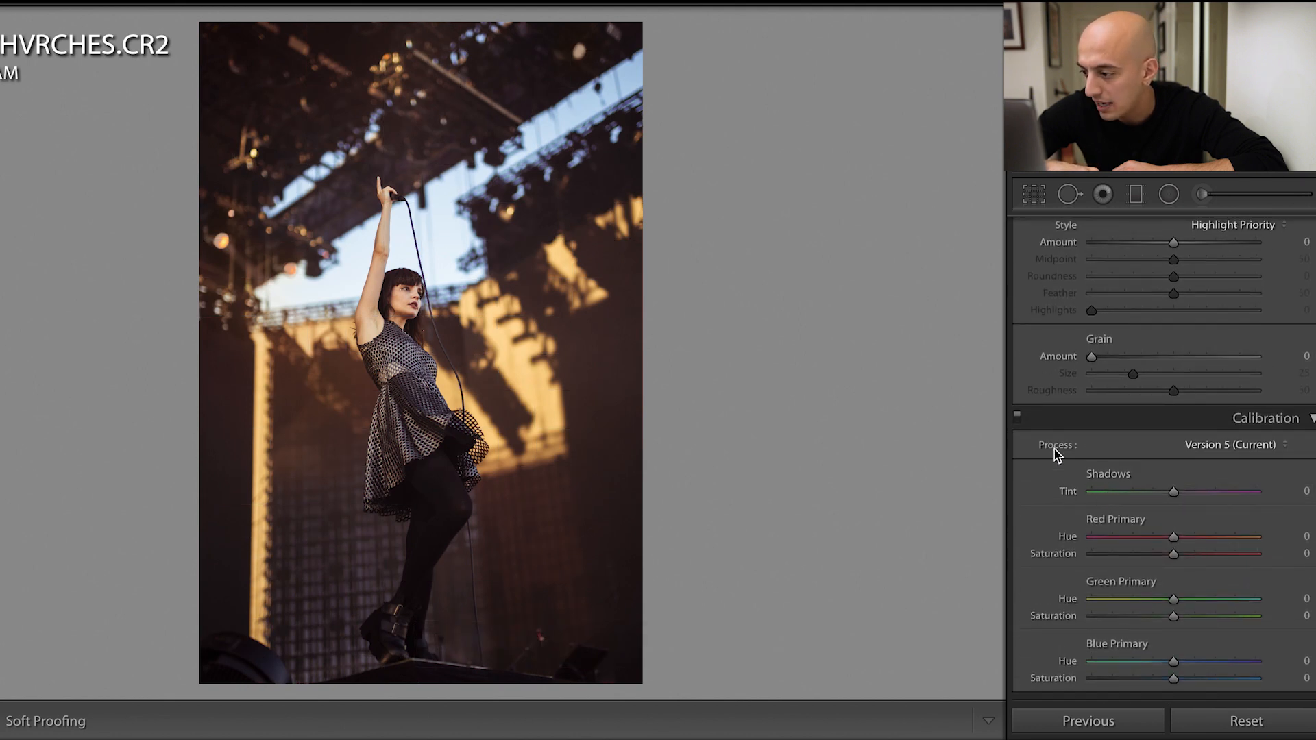
left_click_drag(1141, 497, 1177, 545)
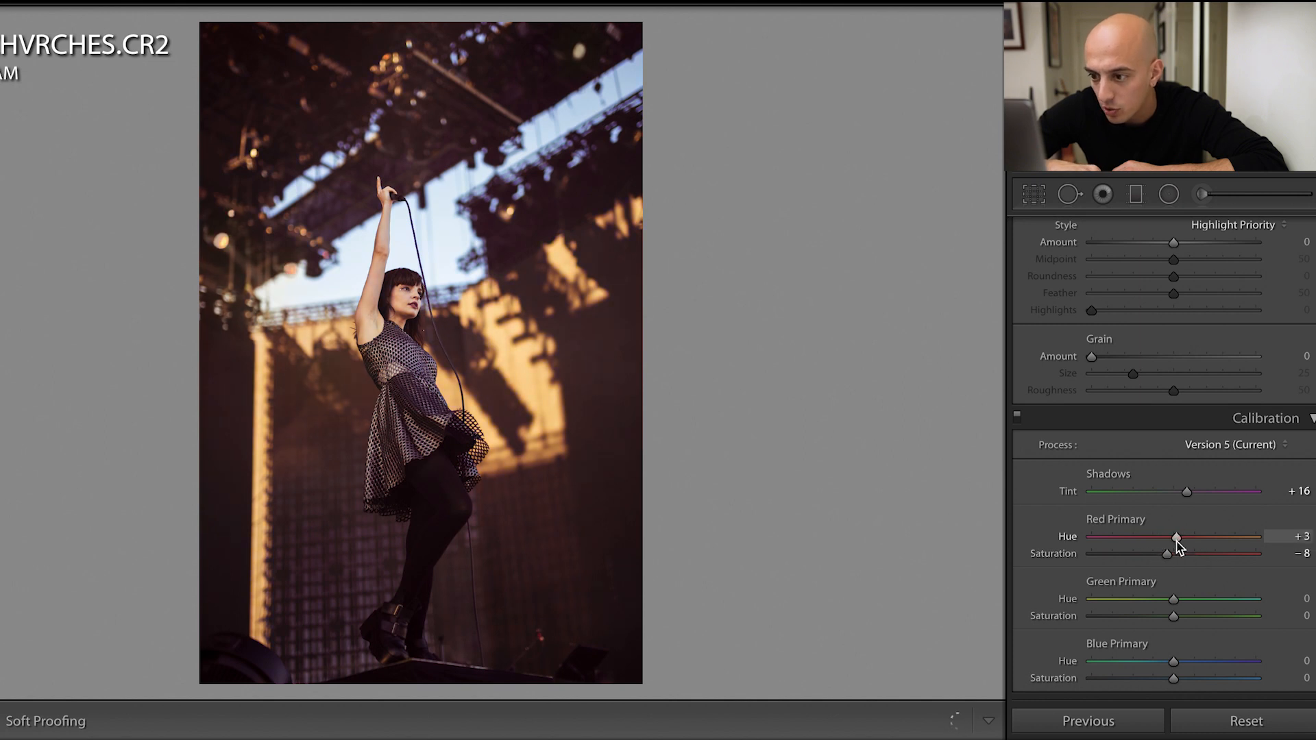
Set the green primary hue to +21, resetting the blue primary hue after trying +36, and compare the photo with and without calibration
left_click_drag(1130, 600, 1195, 614)
left_click_drag(1173, 660, 1207, 663)
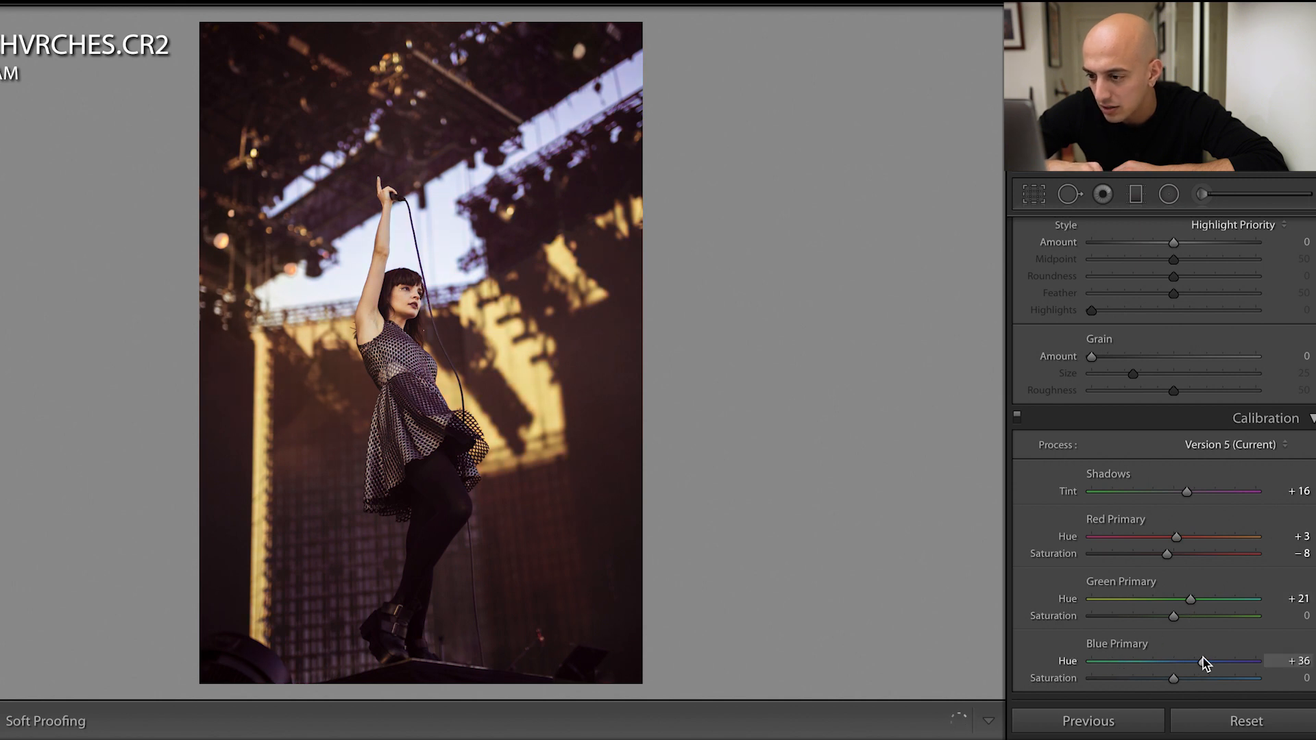
double_click(1201, 662)
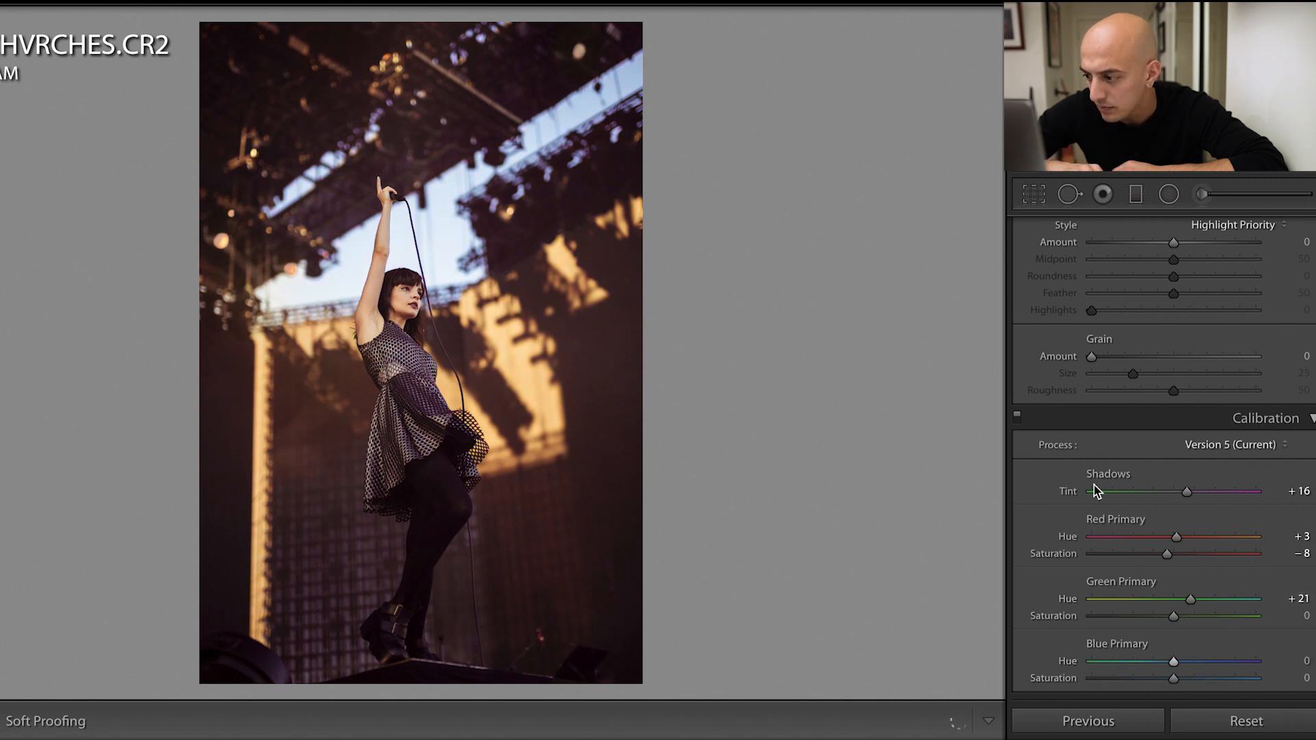
left_click(1018, 418)
left_click(1018, 418)
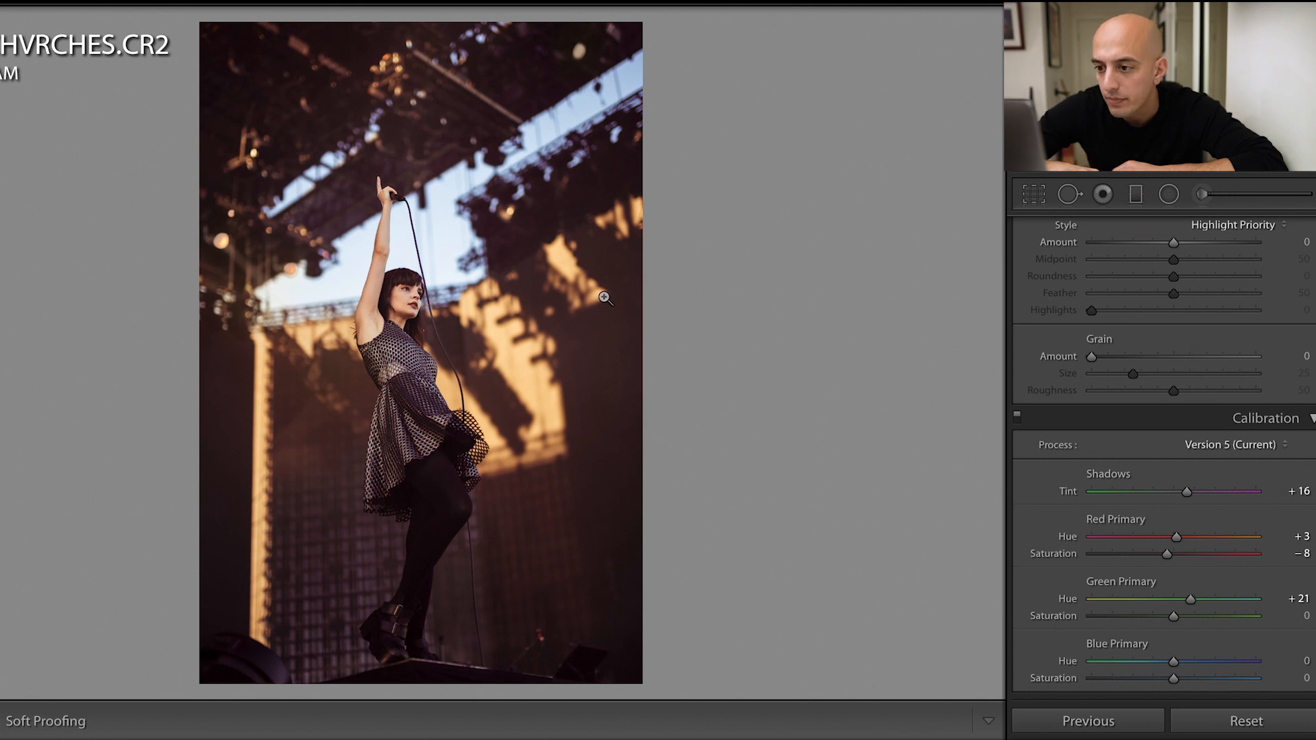
Set the photo's exposure to +0.50 and whites to +49
scroll(1089, 420, "up", 15)
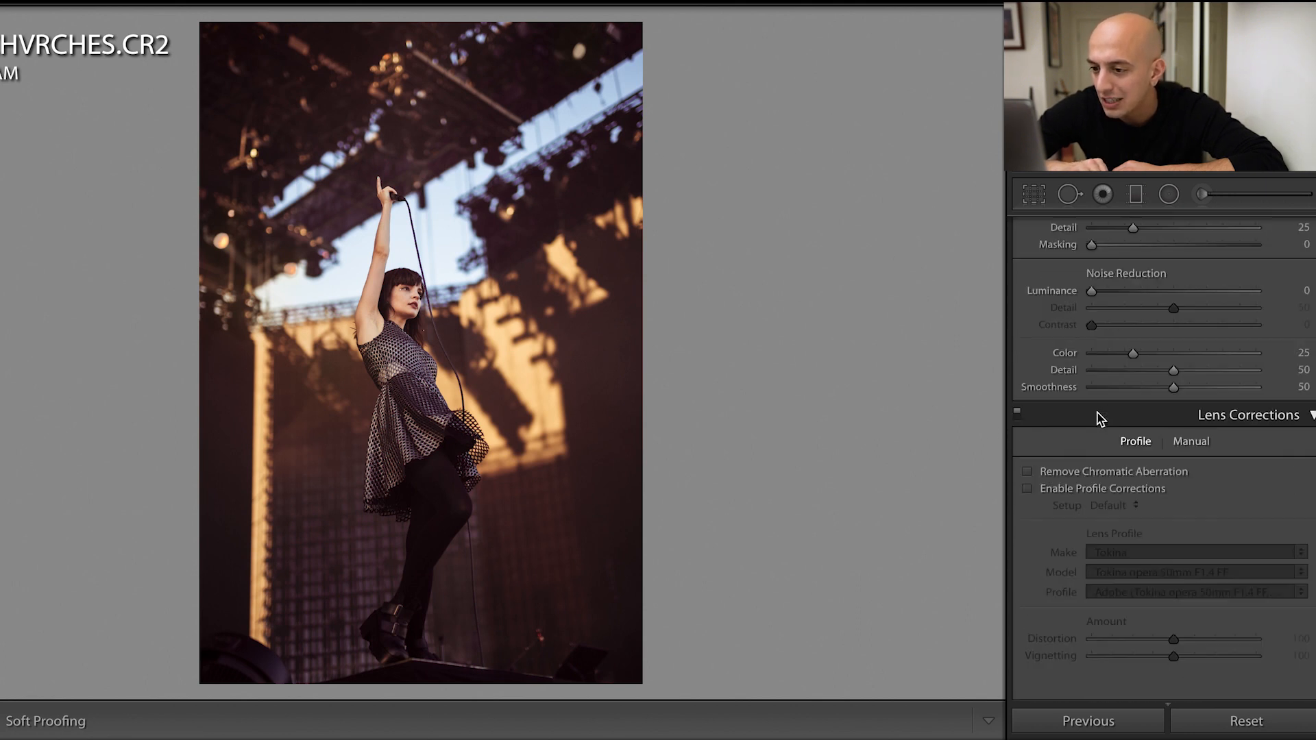
scroll(1096, 412, "up", 10)
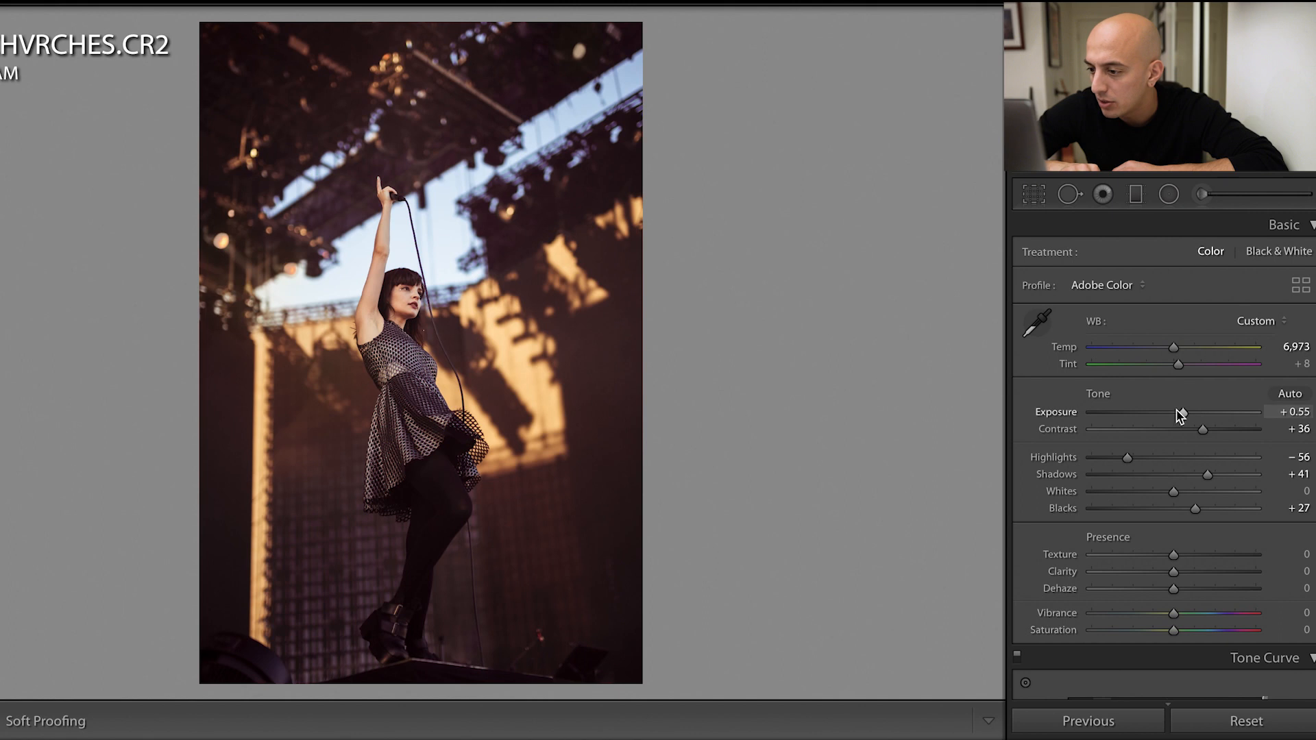
left_click_drag(1181, 414, 1181, 414)
left_click_drag(1196, 492, 1216, 494)
Try darkening the sky by targeted luminance adjustment to blue −61 and aqua −3, and undo it
scroll(1165, 426, "down", 10)
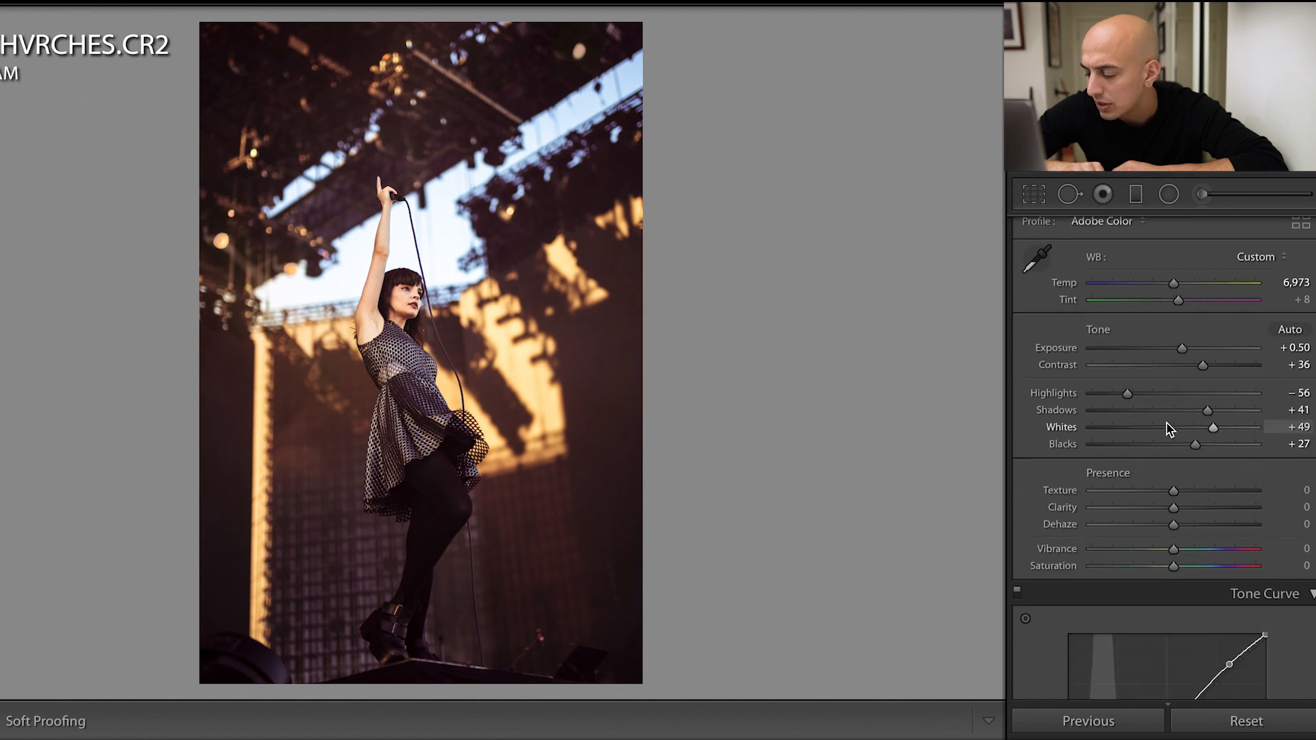
left_click(1210, 546)
scroll(1155, 579, "down", 5)
left_click(1026, 412)
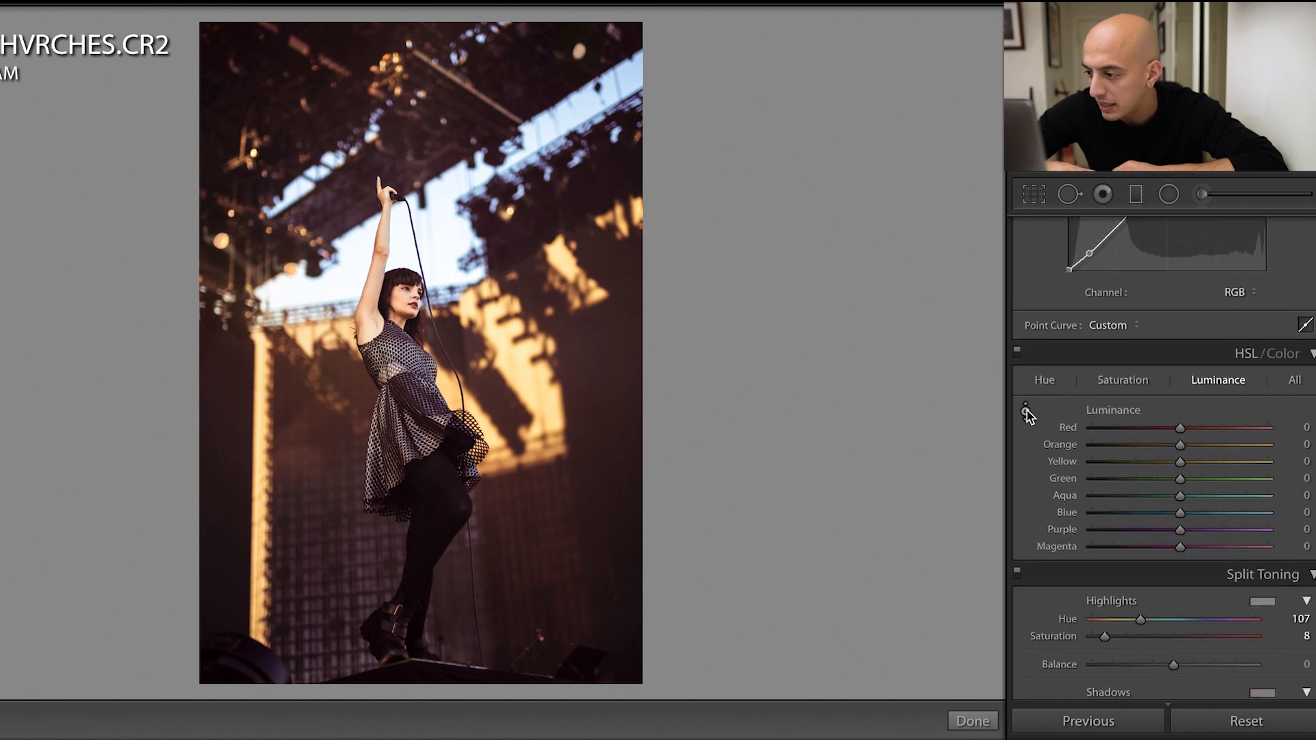
left_click_drag(432, 233, 432, 290)
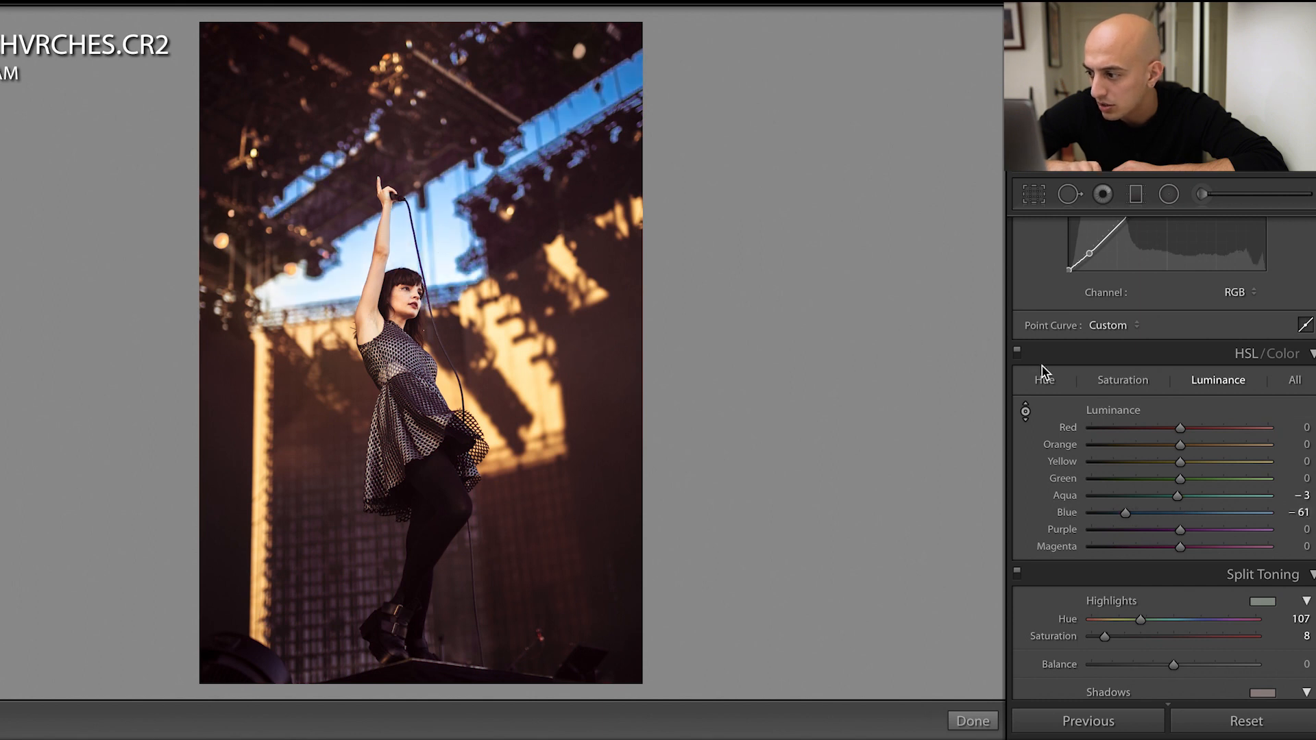
key("ctrl+z")
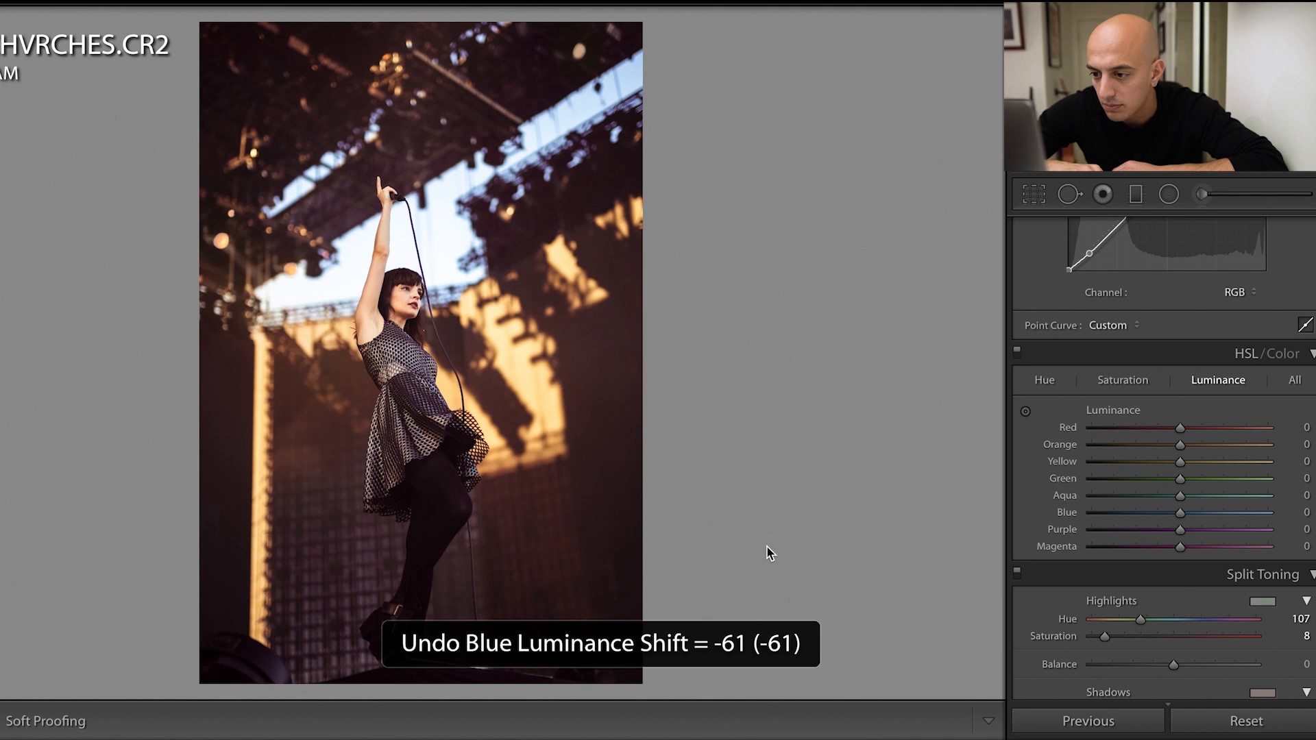
Raise the blue luminance to +58 to brighten the sky
left_click(1231, 513)
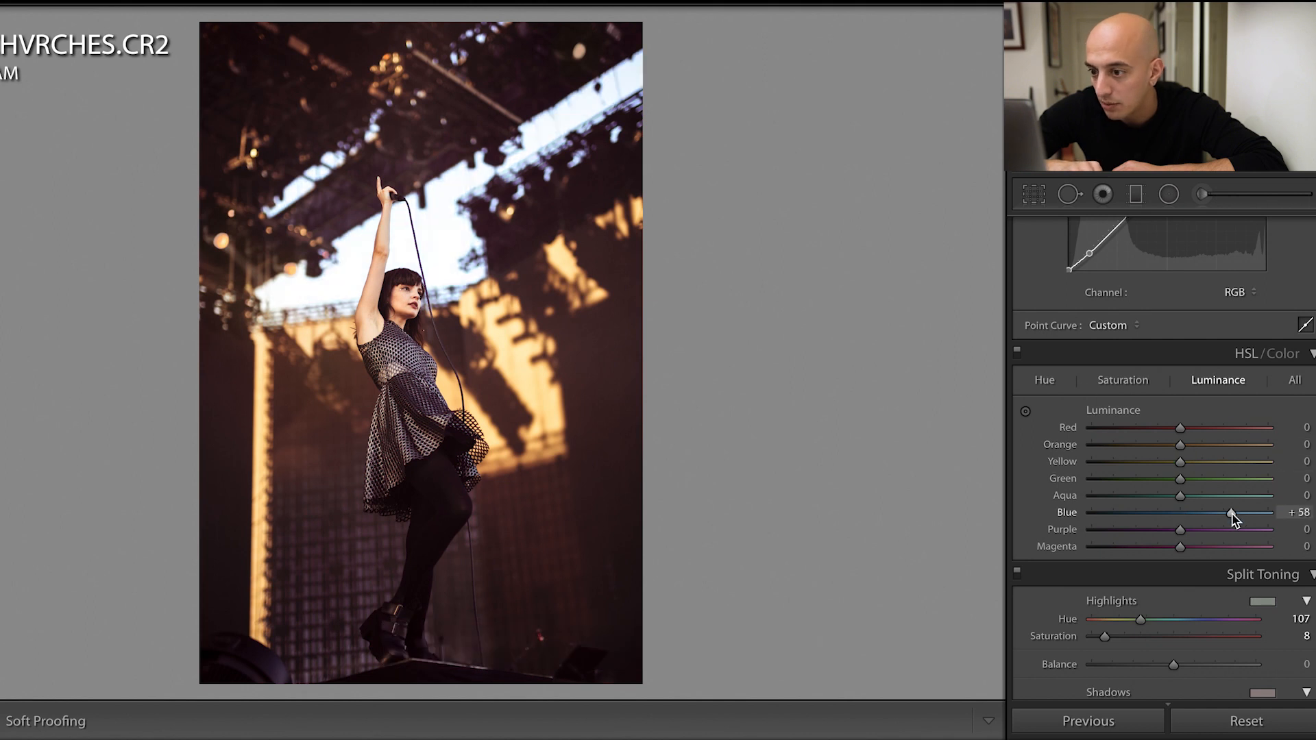
Set the blue luminance to +8 and compare the full photo with its unedited before version
left_click_drag(1232, 519, 1186, 515)
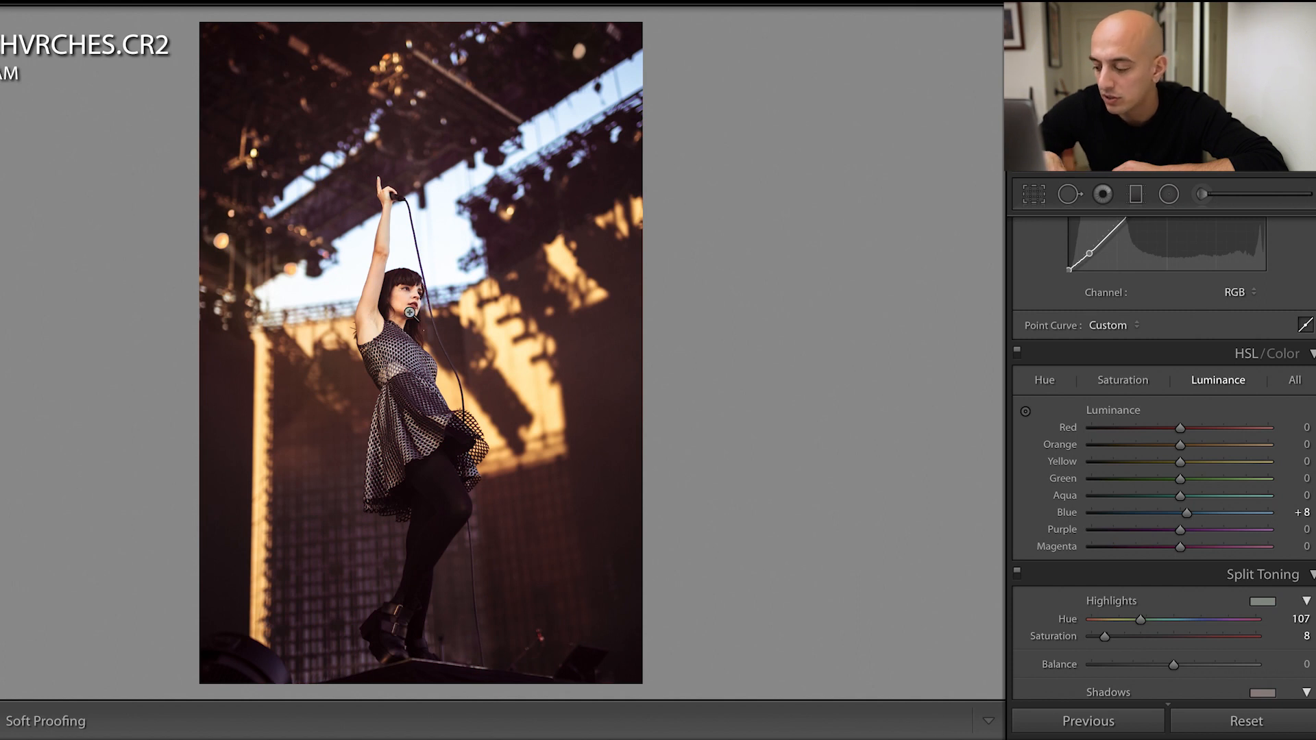
key("backslash")
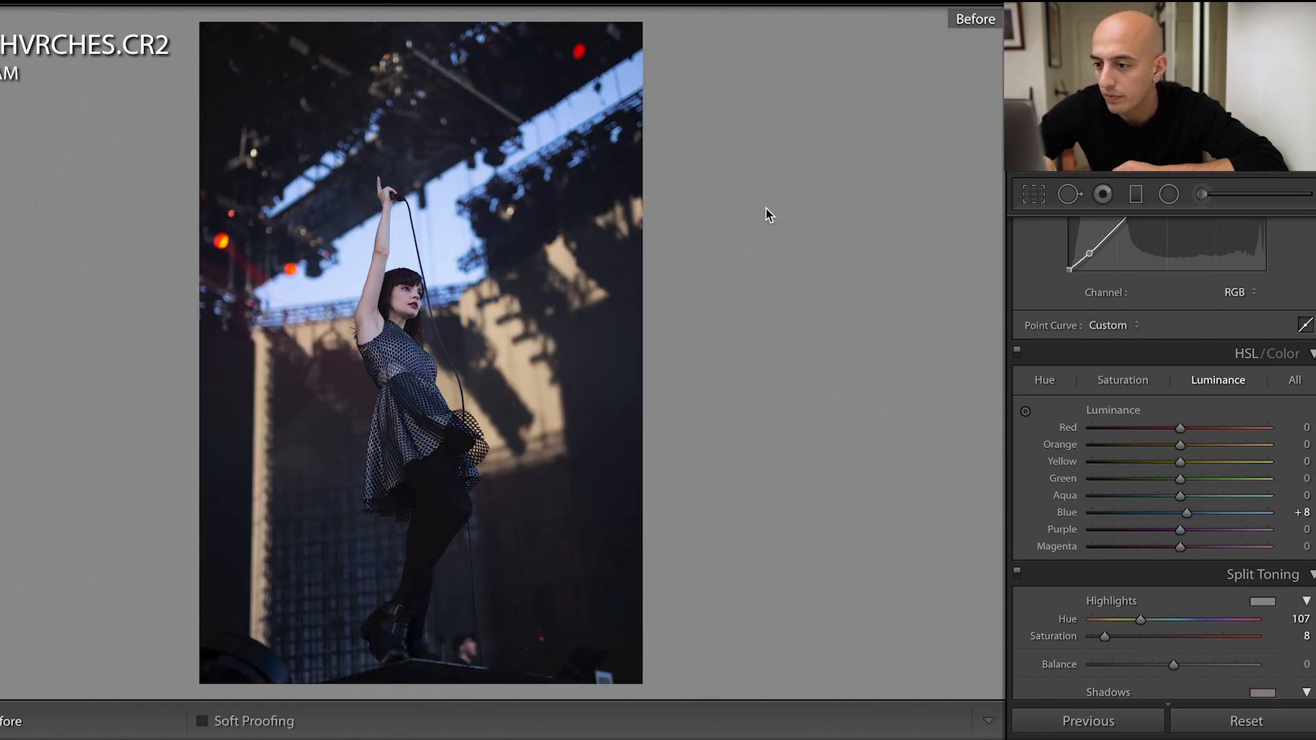
key("backslash")
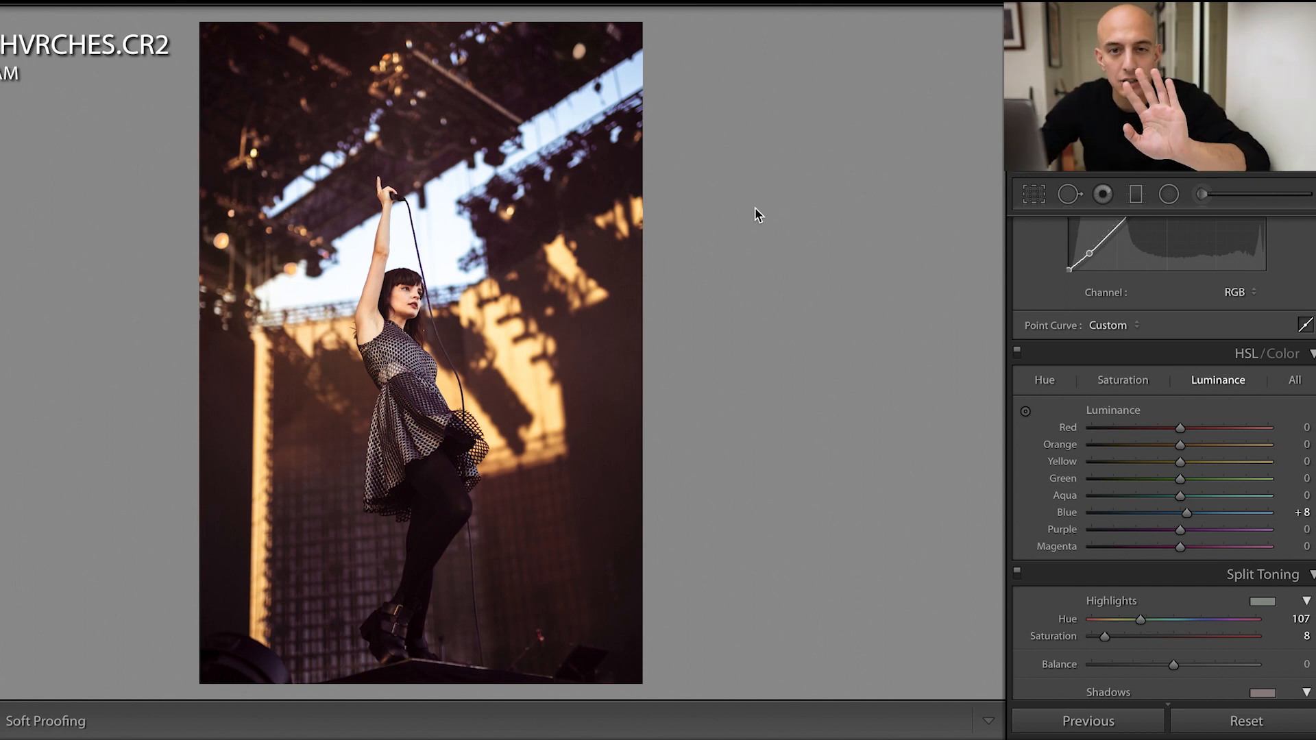
key("backslash")
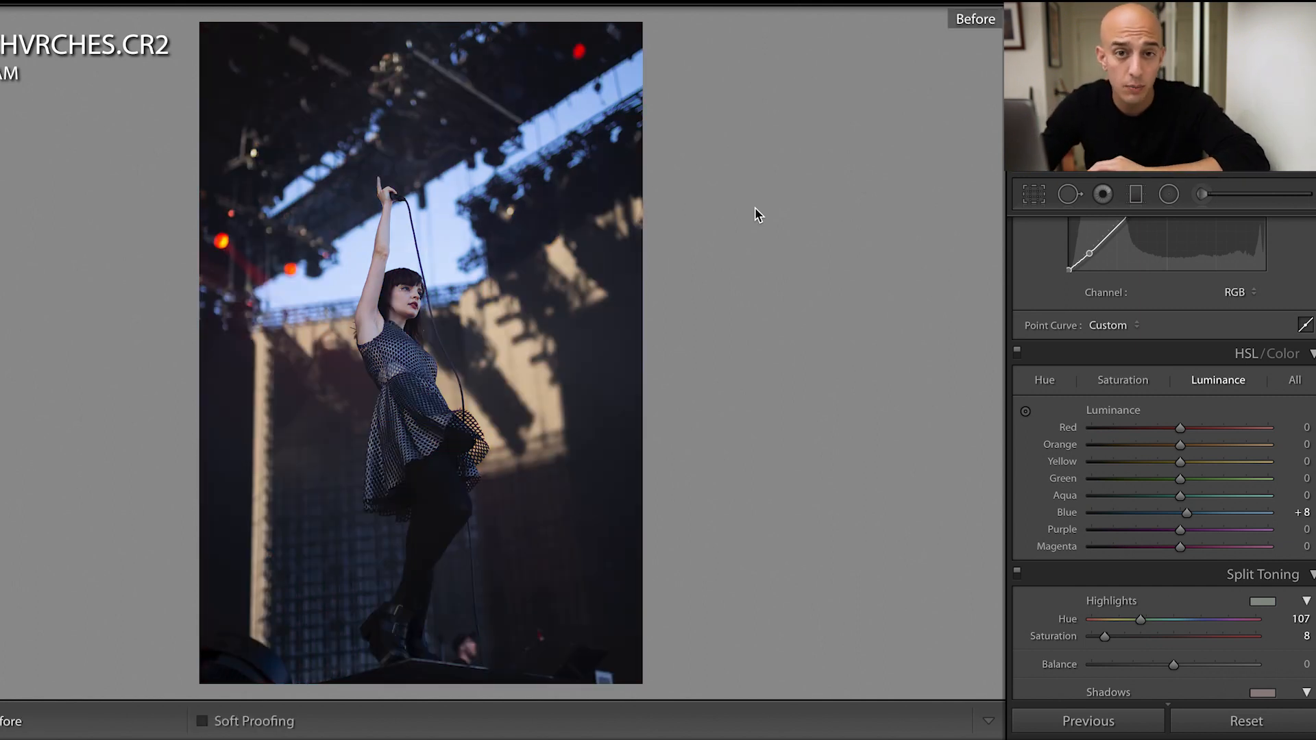
key("backslash")
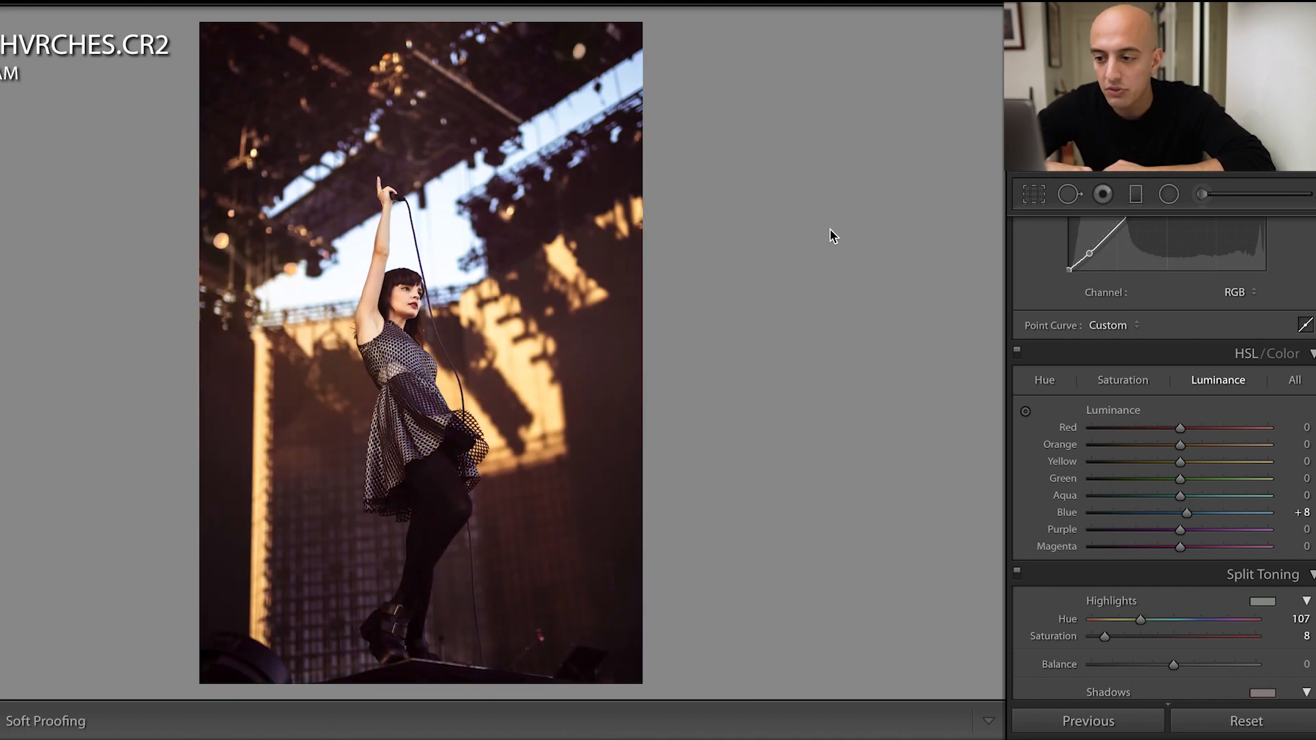
Inspect the singer's face and upper body close up, comparing the before and after versions, and return to the full photo
left_click(405, 289)
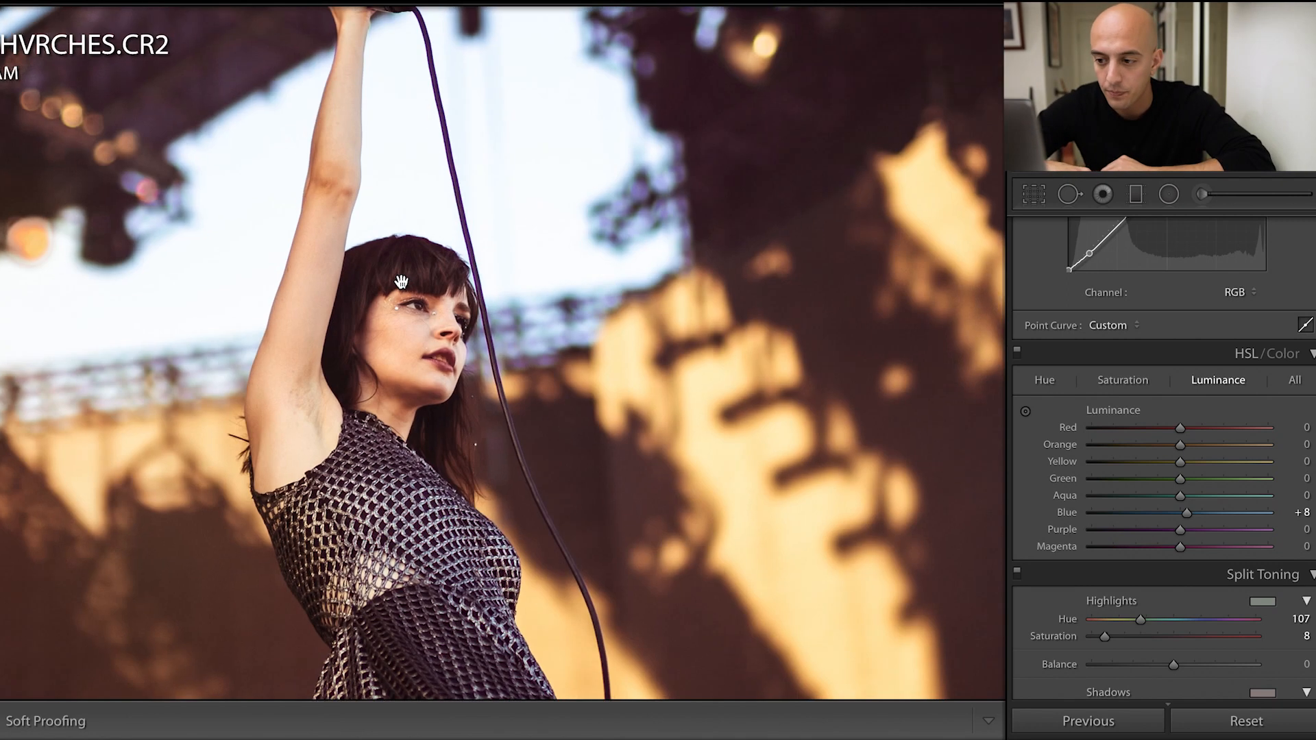
key("backslash")
key("backslash")
key("backslash")
key("backslash")
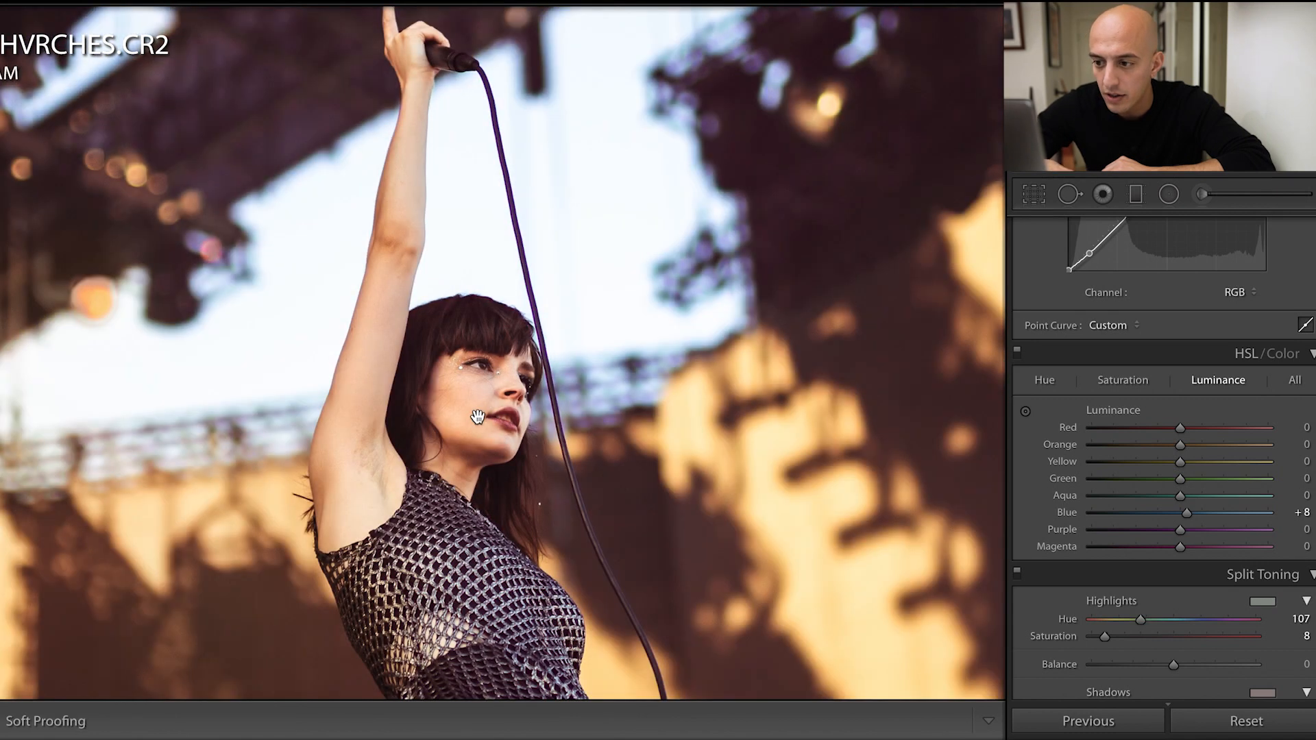
left_click(477, 416)
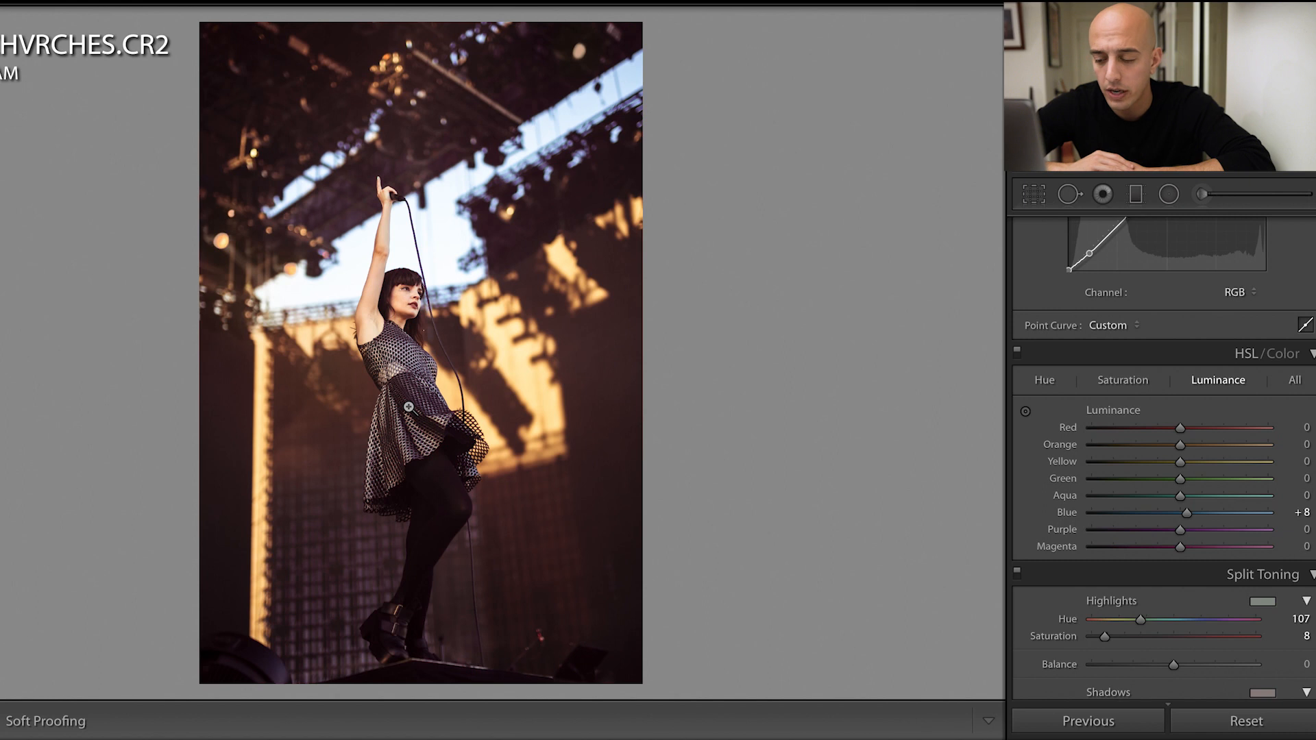